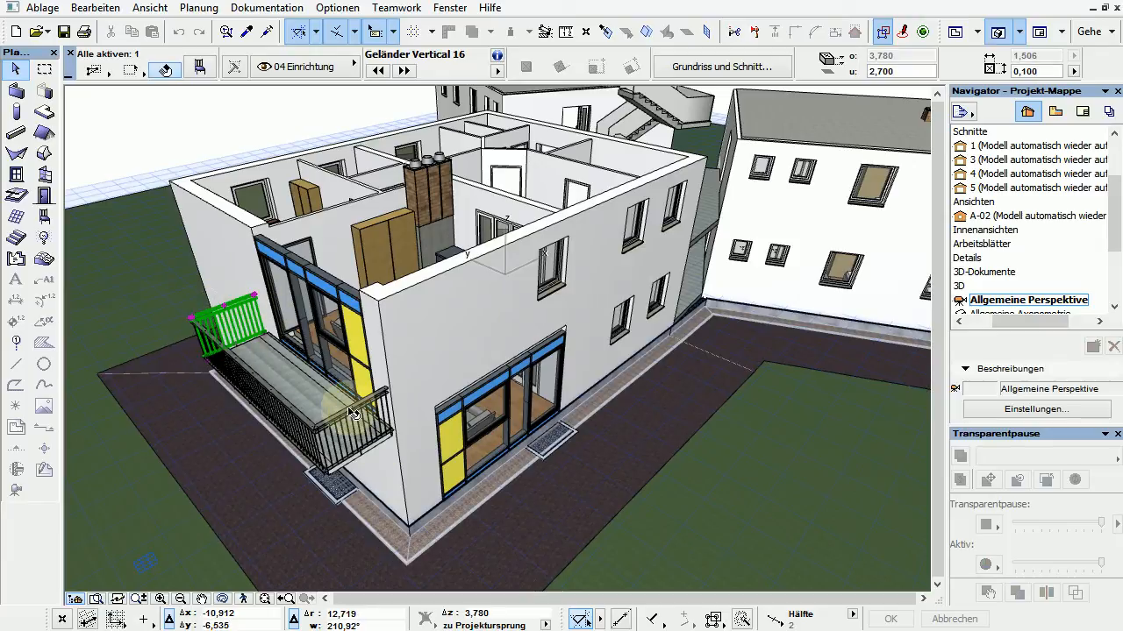
- Select the long front railing of the balcony in the 3D view
left_click(320, 443)
left_click(274, 394)
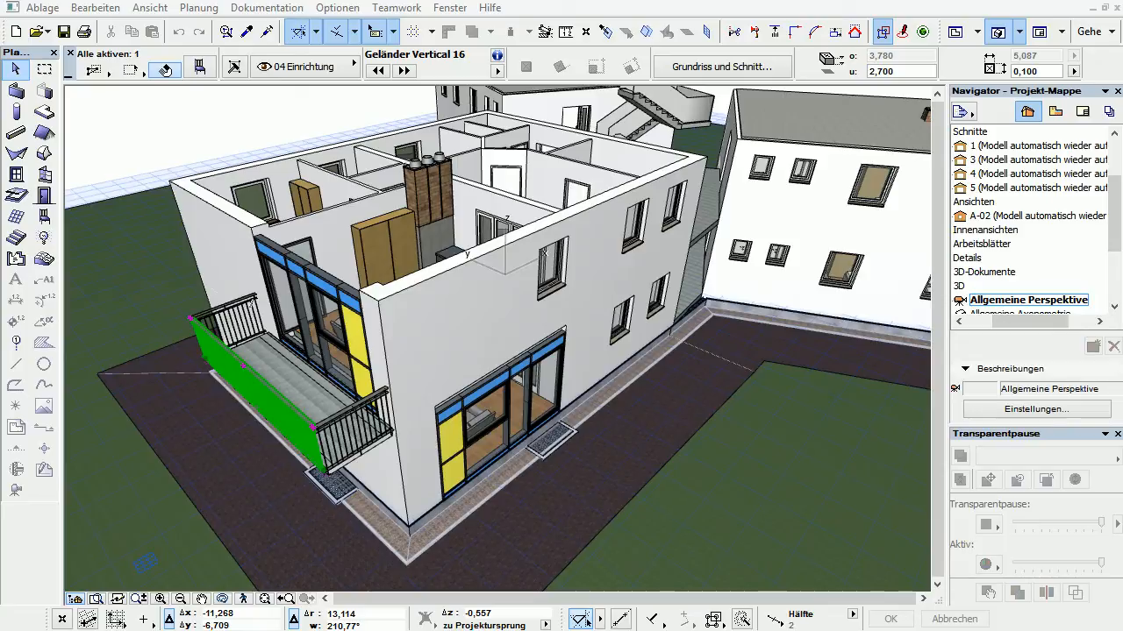
- Switch to the Opera browser, examine the ArchiLIB OD object page with the Garde-corps railing, and return to ArchiCAD
key("alt+Tab")
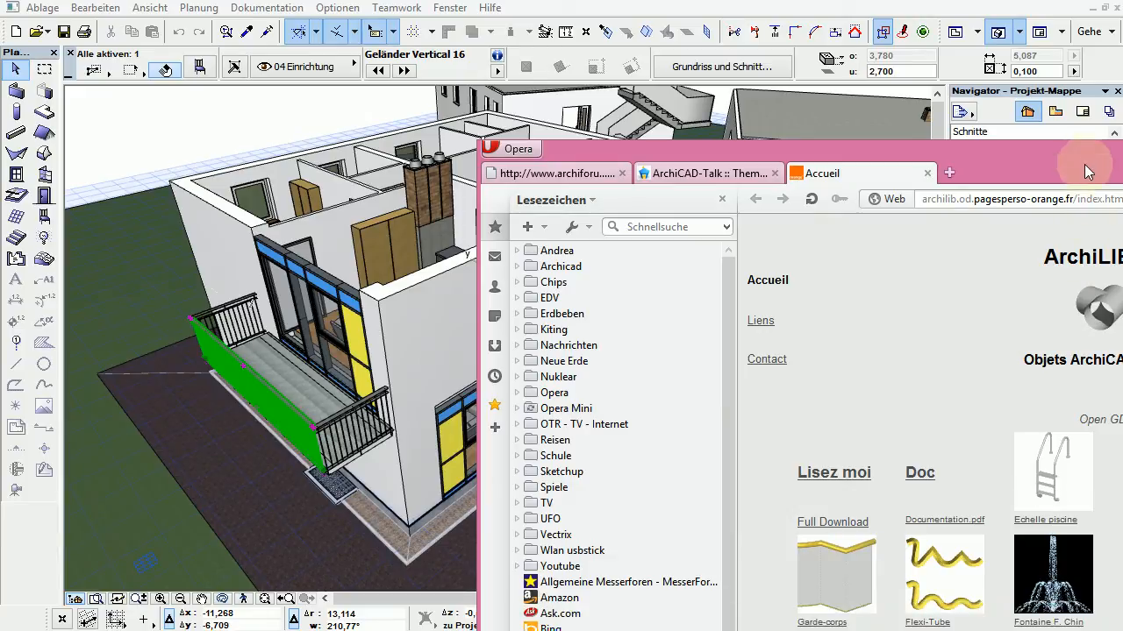
left_click_drag(1067, 146, 694, 0)
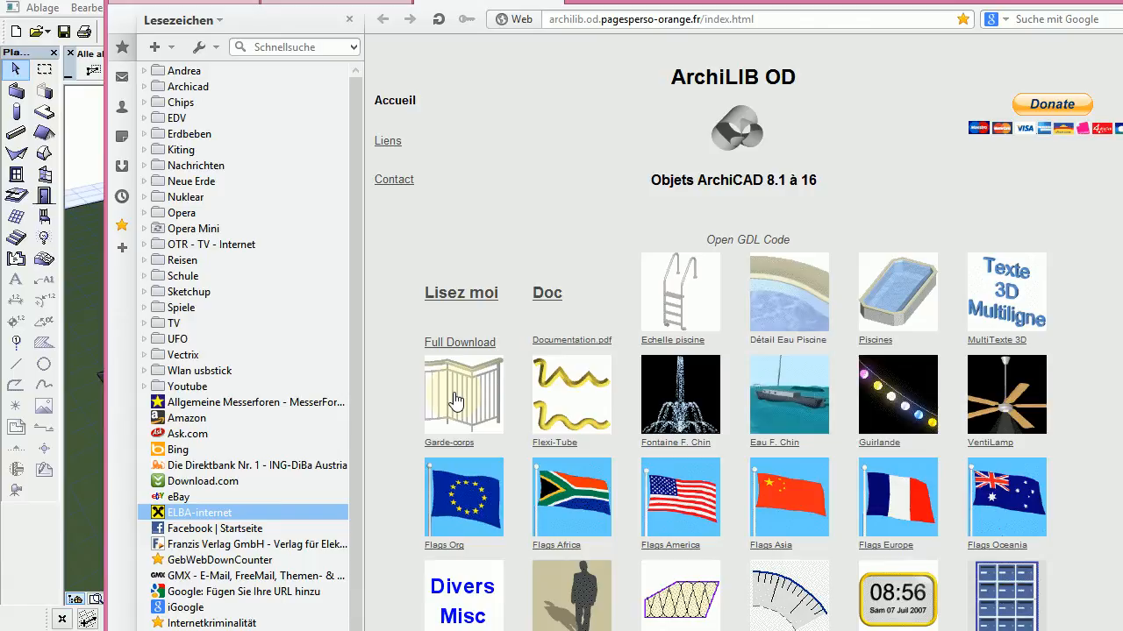
left_click_drag(671, 0, 632, 6)
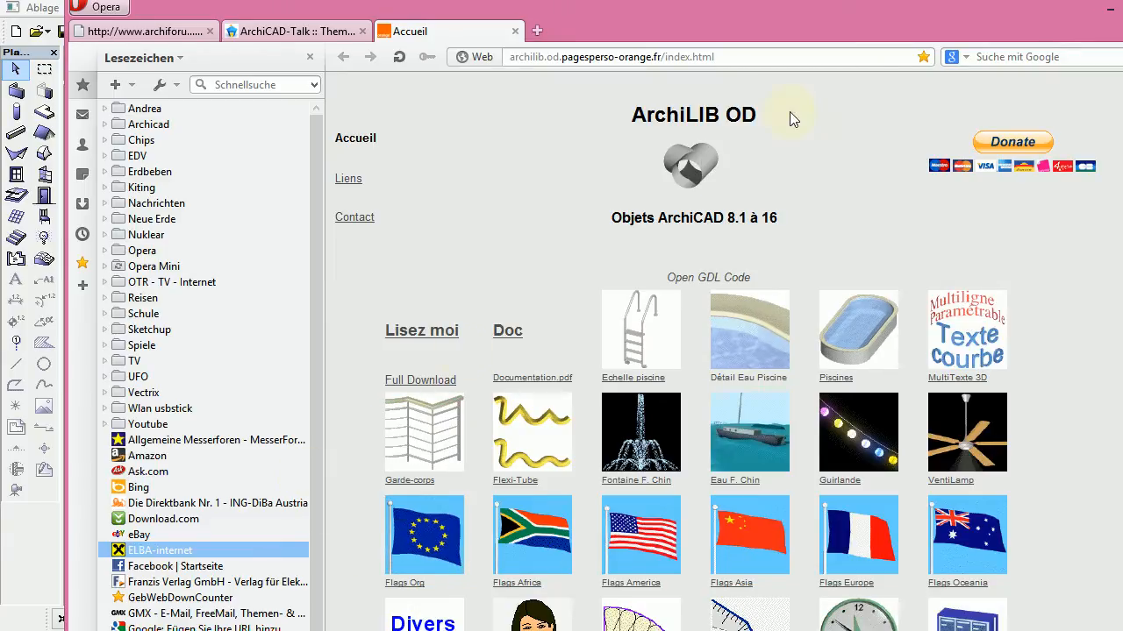
left_click(1122, 7)
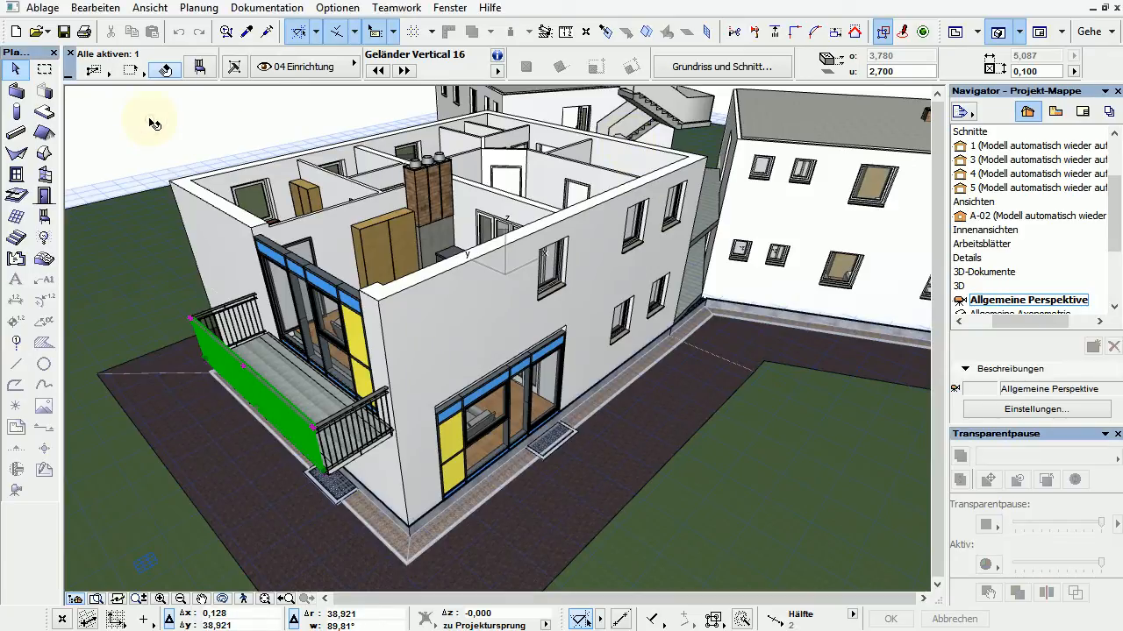
- Switch from the 3D view to the floor plan and open the story 2. Geschoss
key("F2")
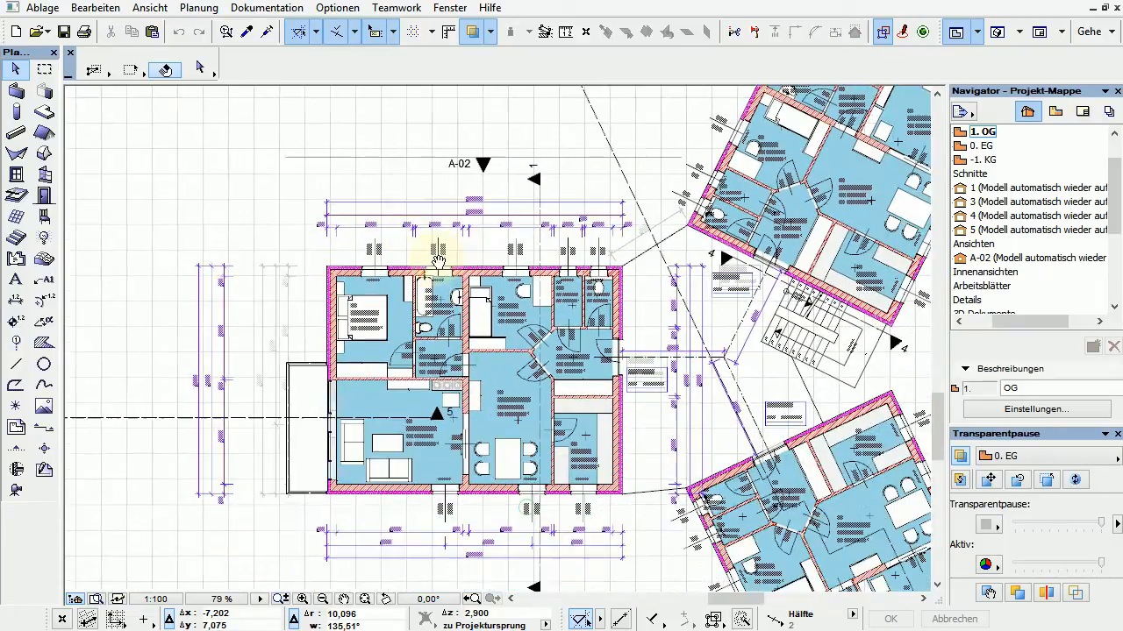
middle_click_drag(439, 261, 435, 232)
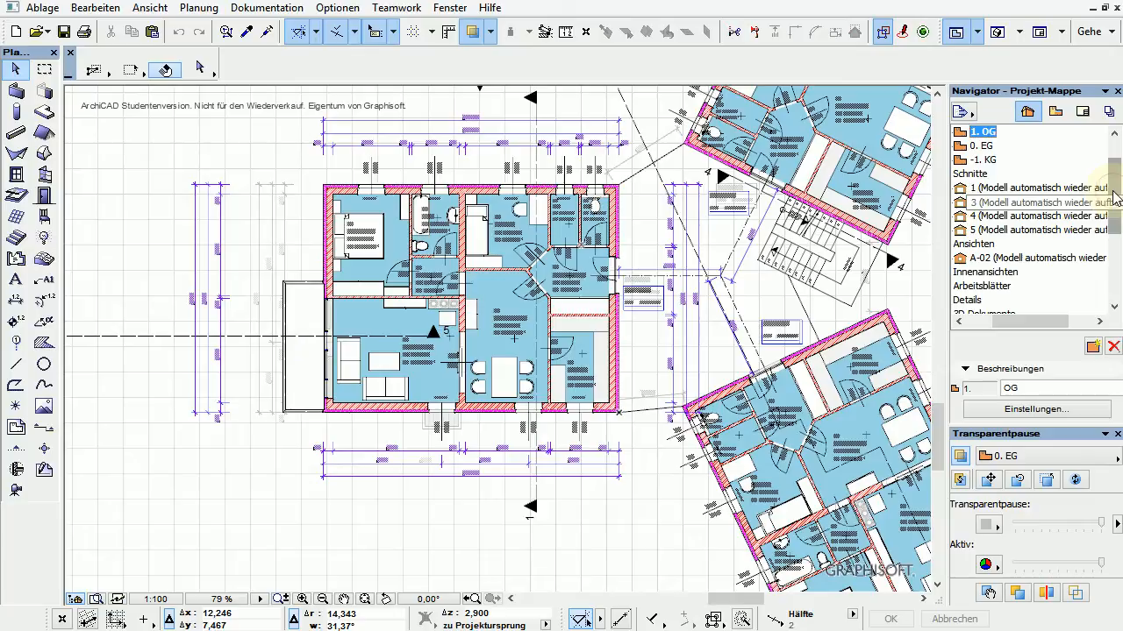
scroll(1009, 202, "up", 1)
left_click(982, 175)
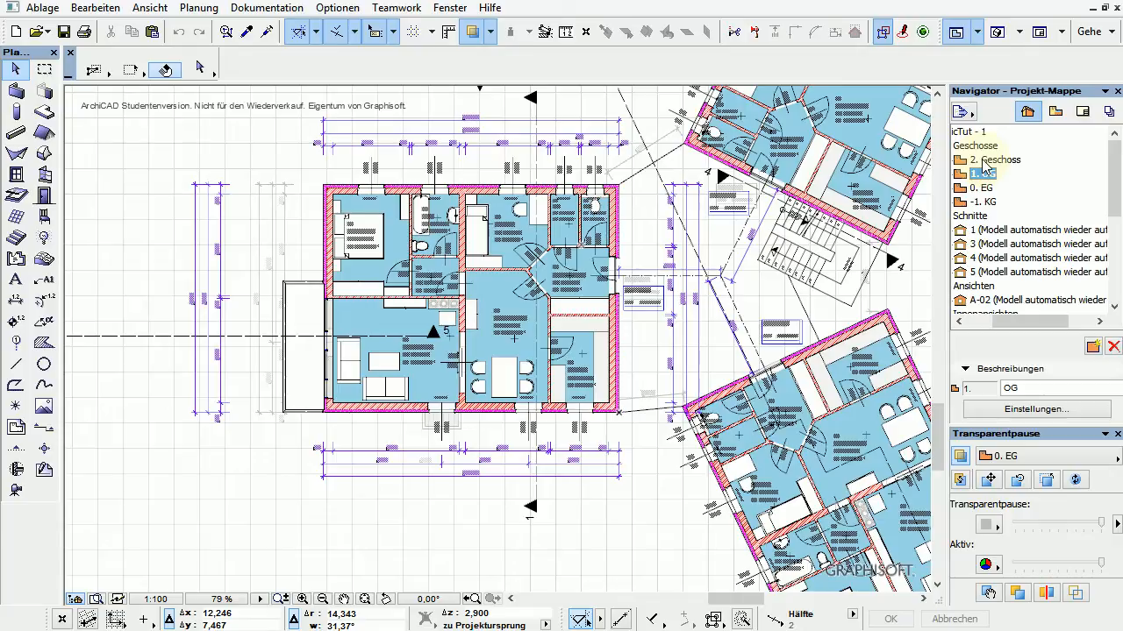
double_click(987, 162)
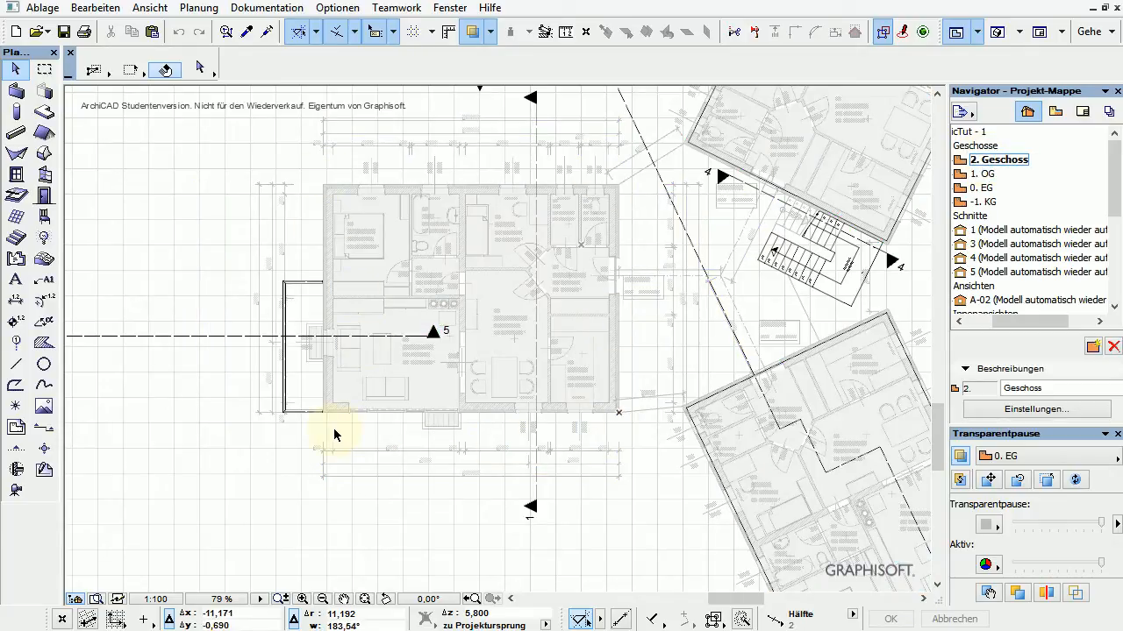
- Open the Roof tool's default settings and set the Bauteilschraffur to the composite DA 11cm
left_click(44, 134)
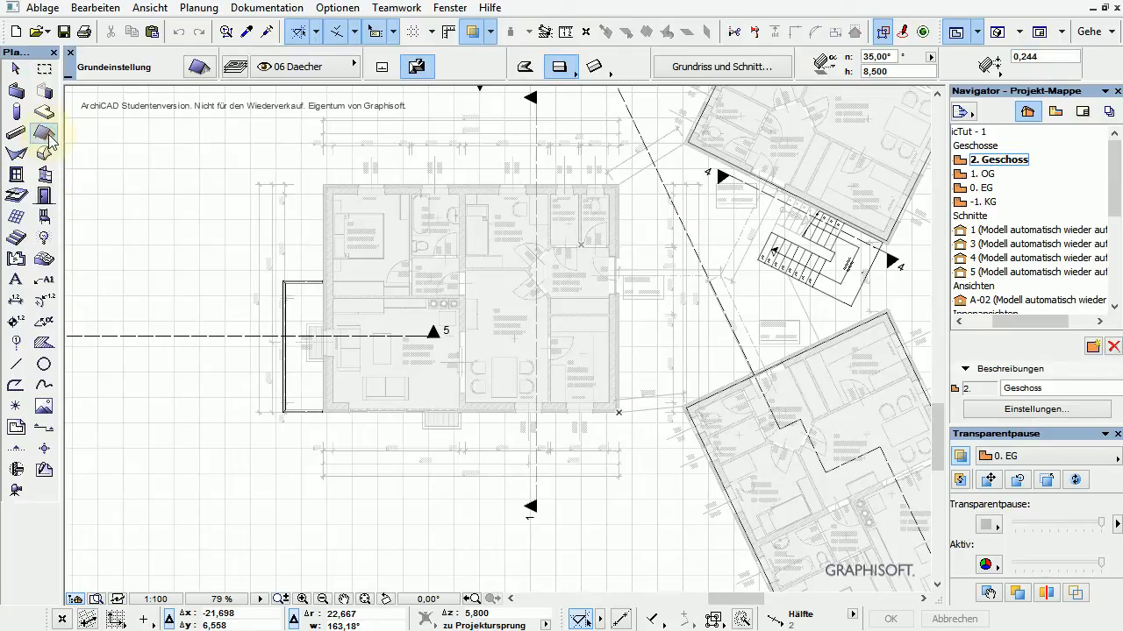
left_click(198, 70)
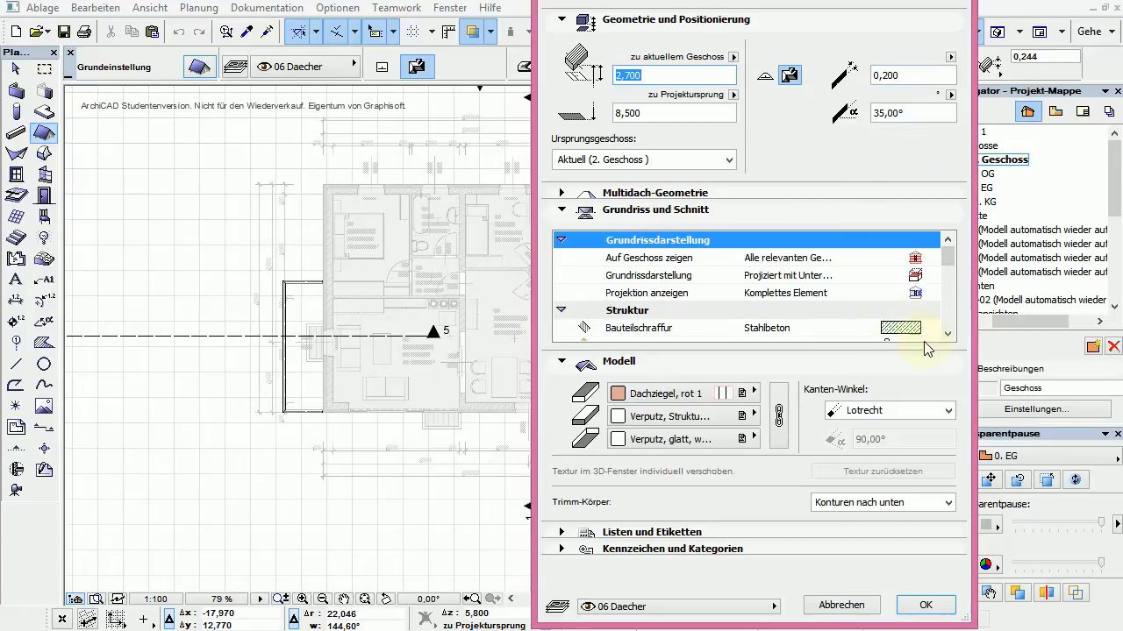
left_click(901, 329)
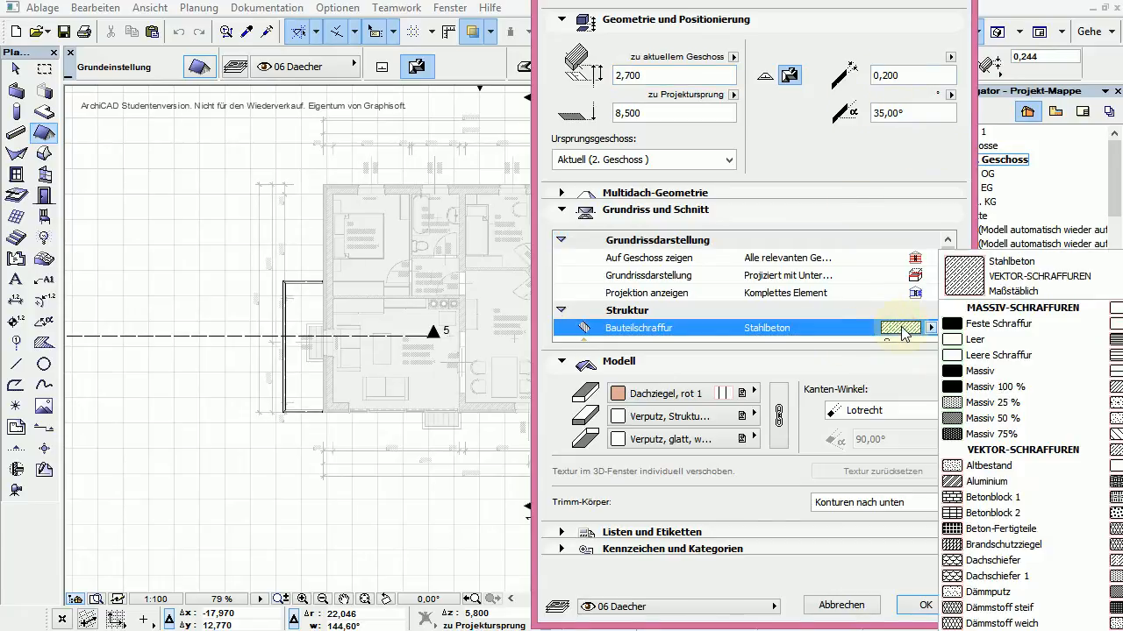
left_click(901, 333)
left_click_drag(824, 1, 289, 0)
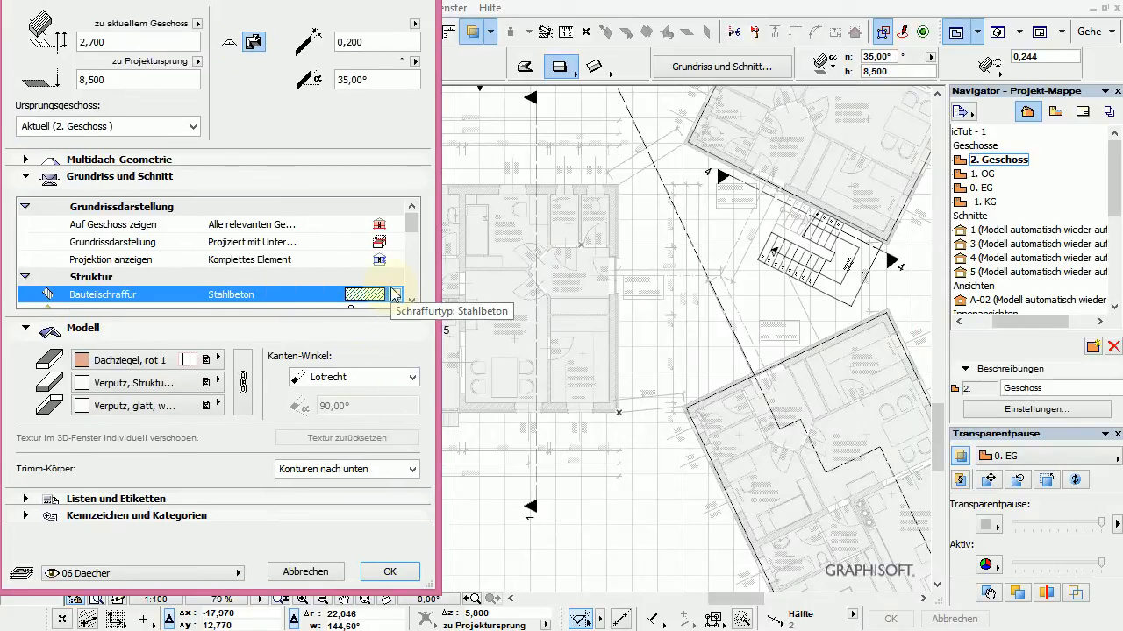
left_click(394, 296)
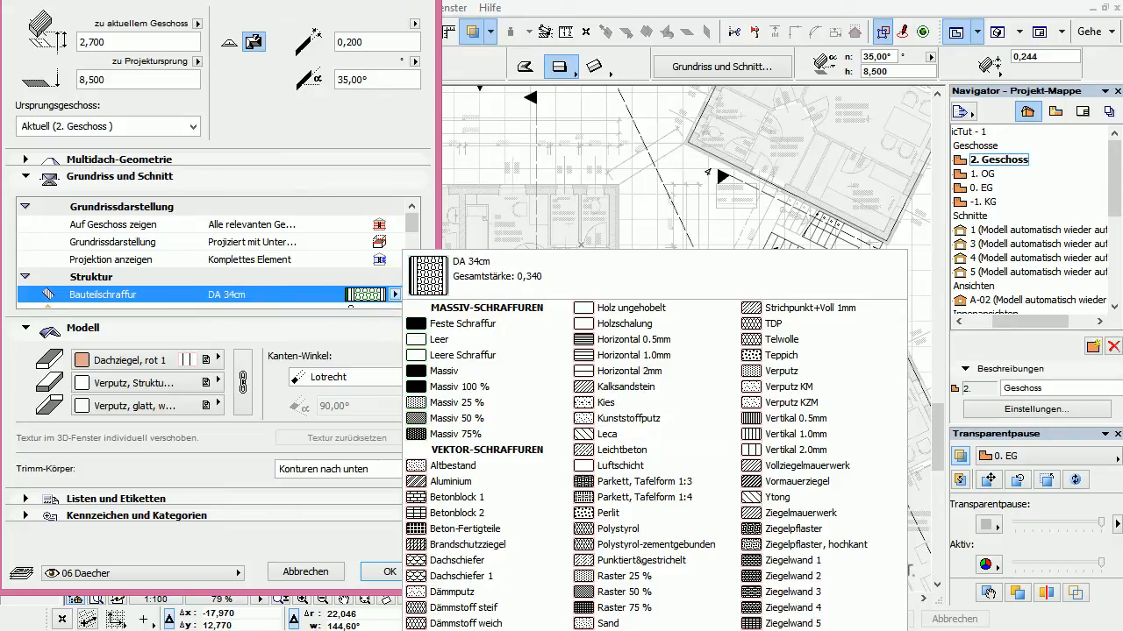
key("Return")
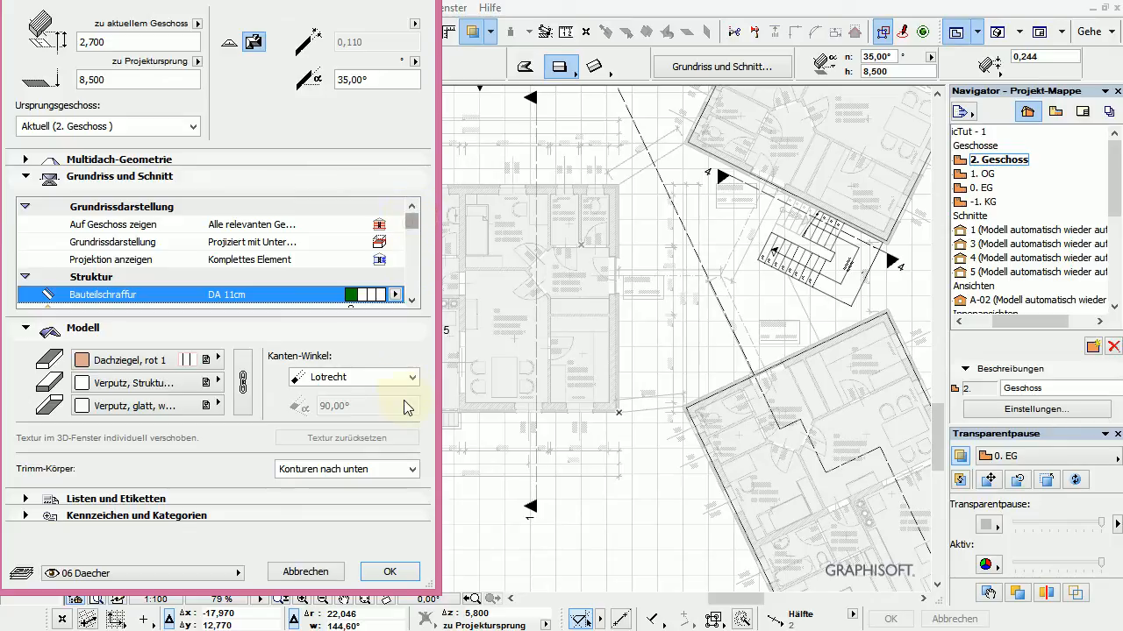
- Apply the structure settings (Struktur-Einstellungen anwenden) to the roof's fill pen, fill background pen, contour lines and layer separator lines
left_click(24, 328)
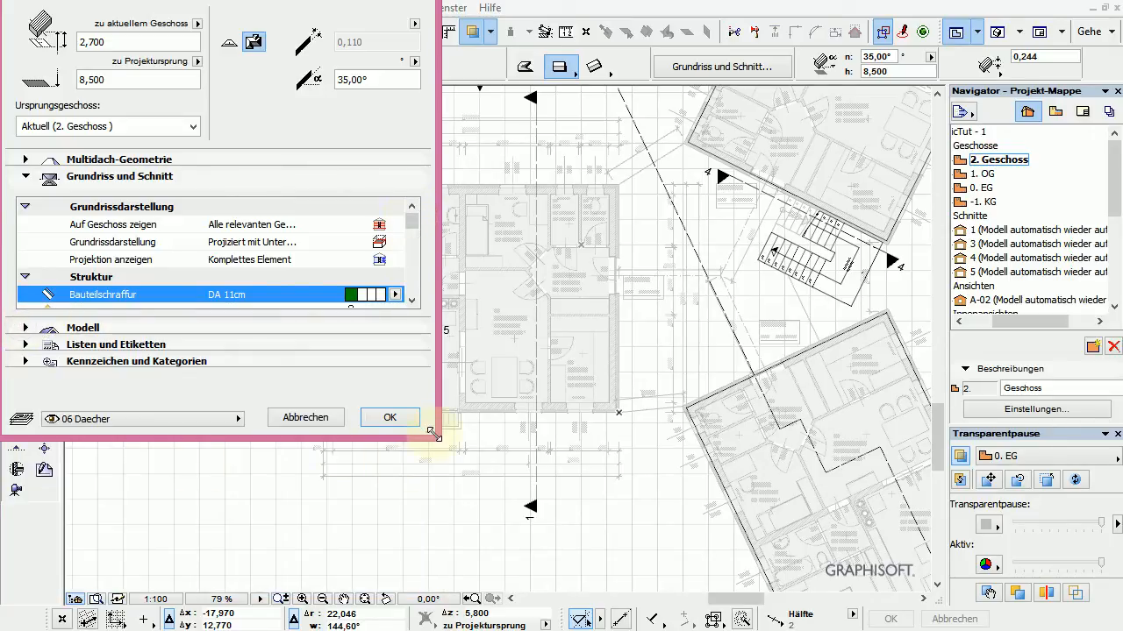
left_click_drag(436, 436, 593, 630)
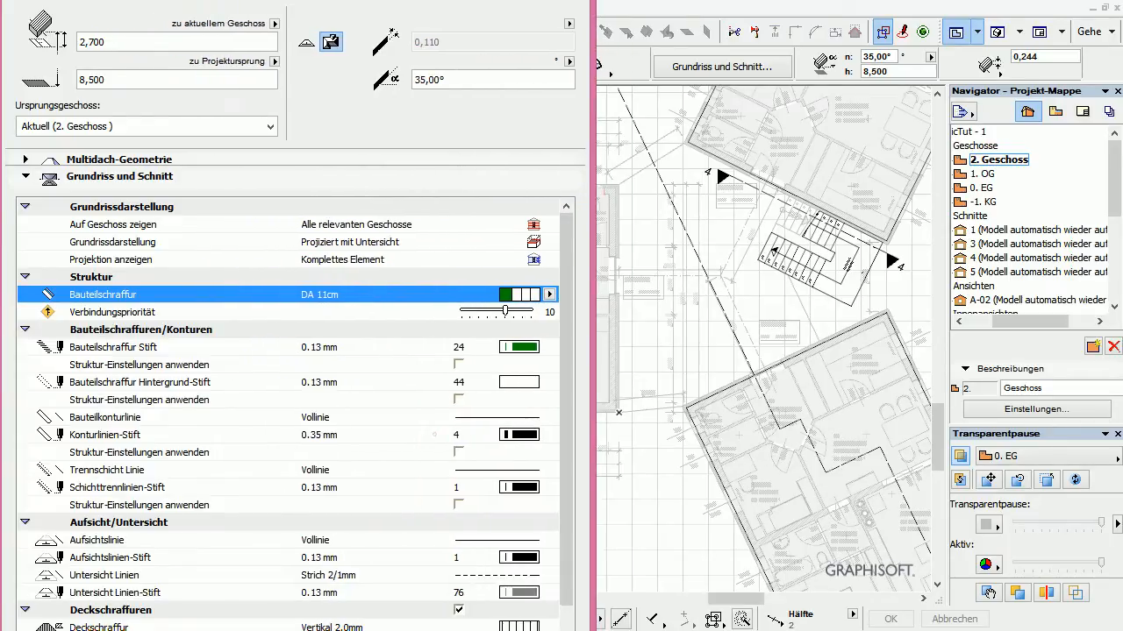
left_click(458, 364)
left_click(458, 399)
left_click(458, 451)
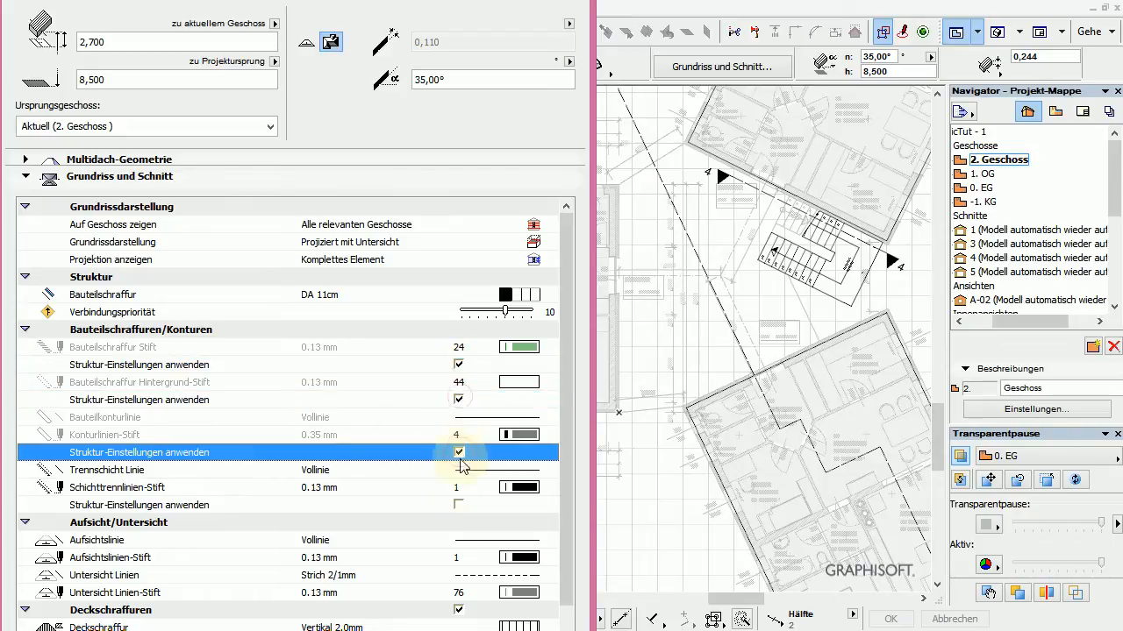
left_click(457, 505)
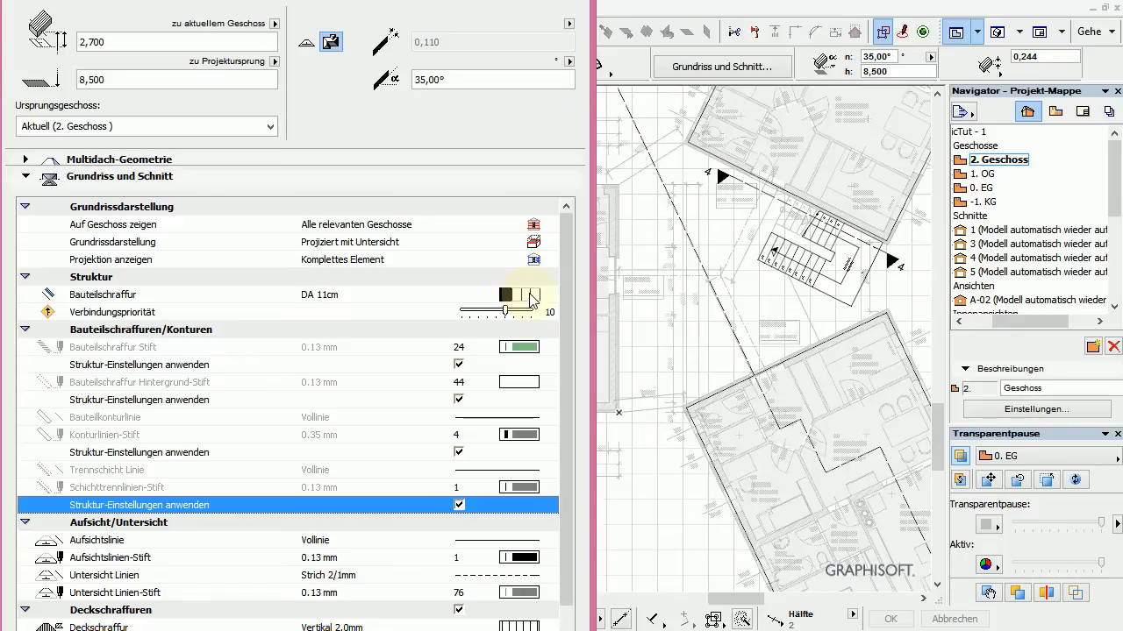
- Set the roof's edge surface material to Holz Kiefer in the model settings
left_click(20, 178)
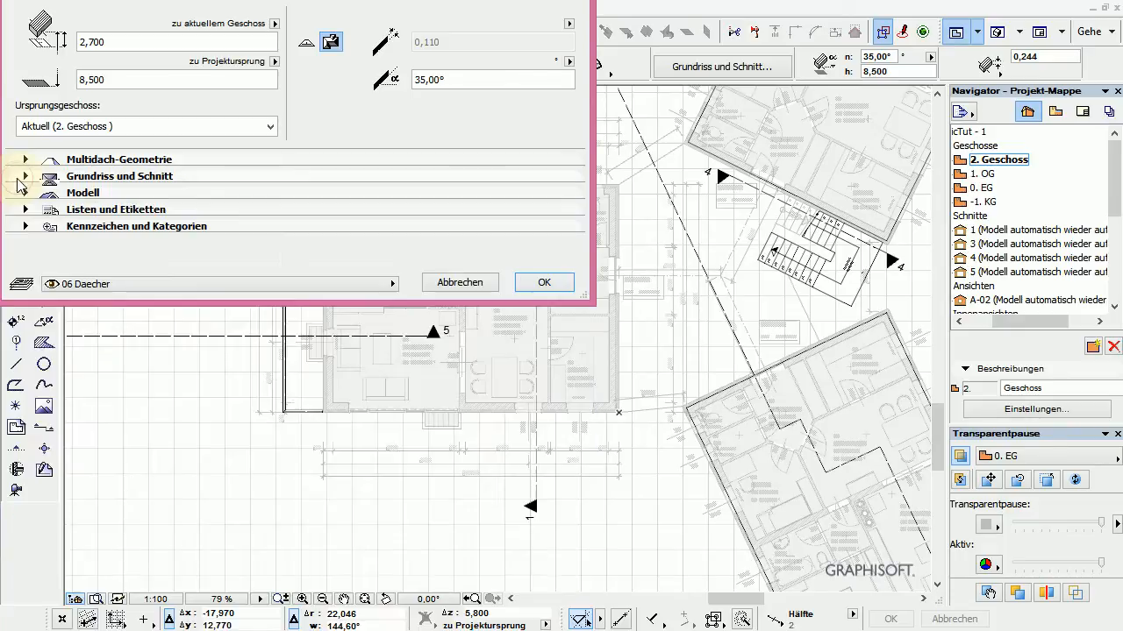
left_click(25, 192)
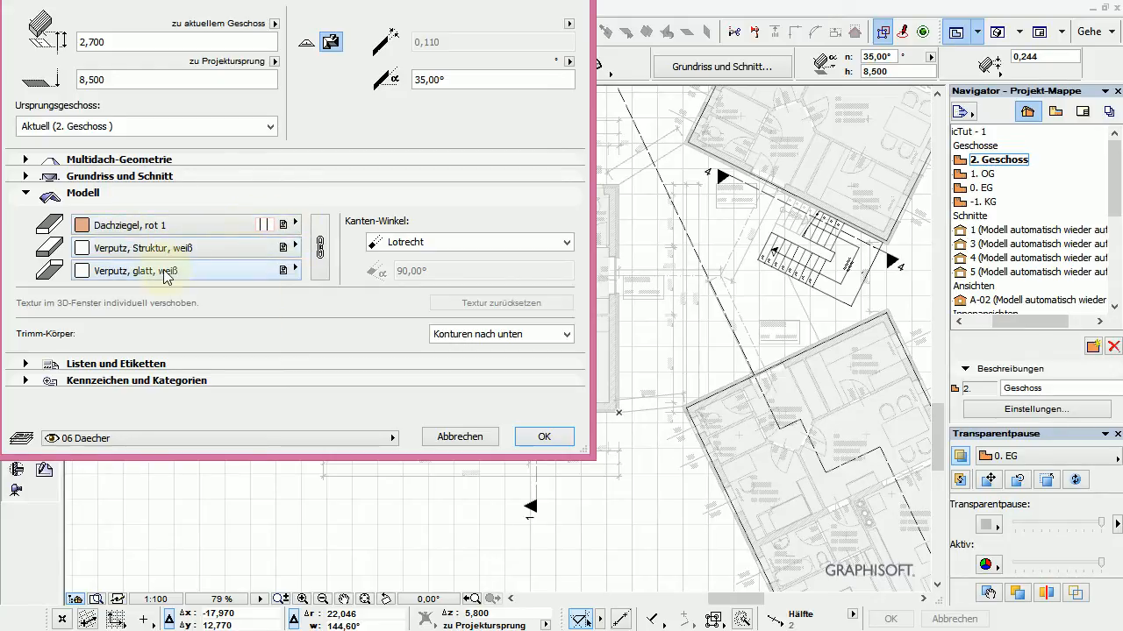
left_click(296, 248)
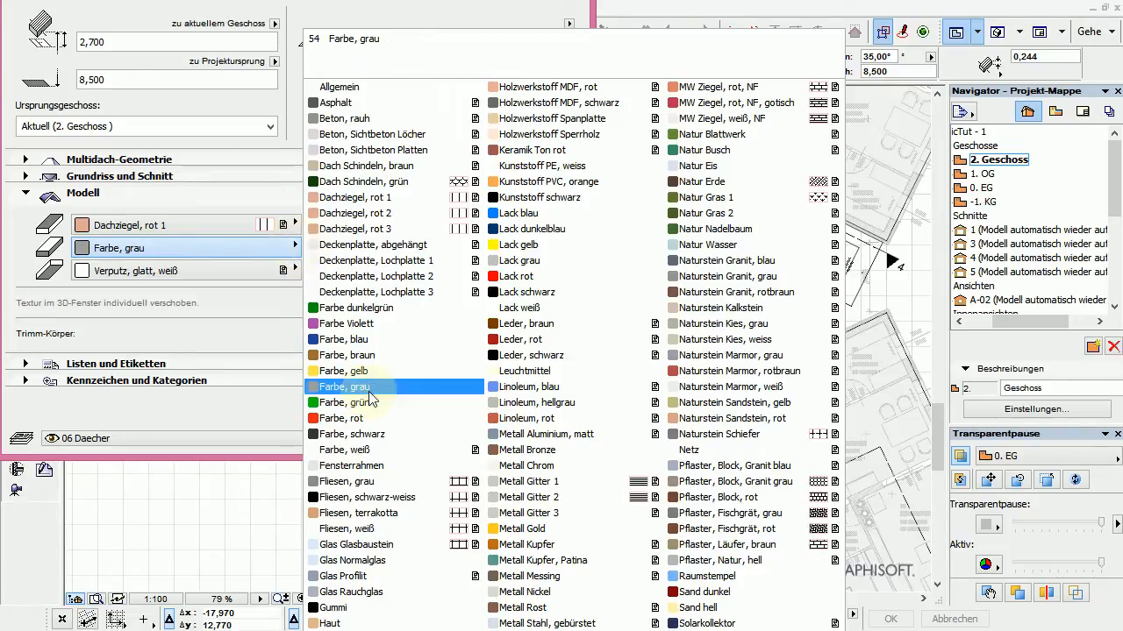
left_click(392, 623)
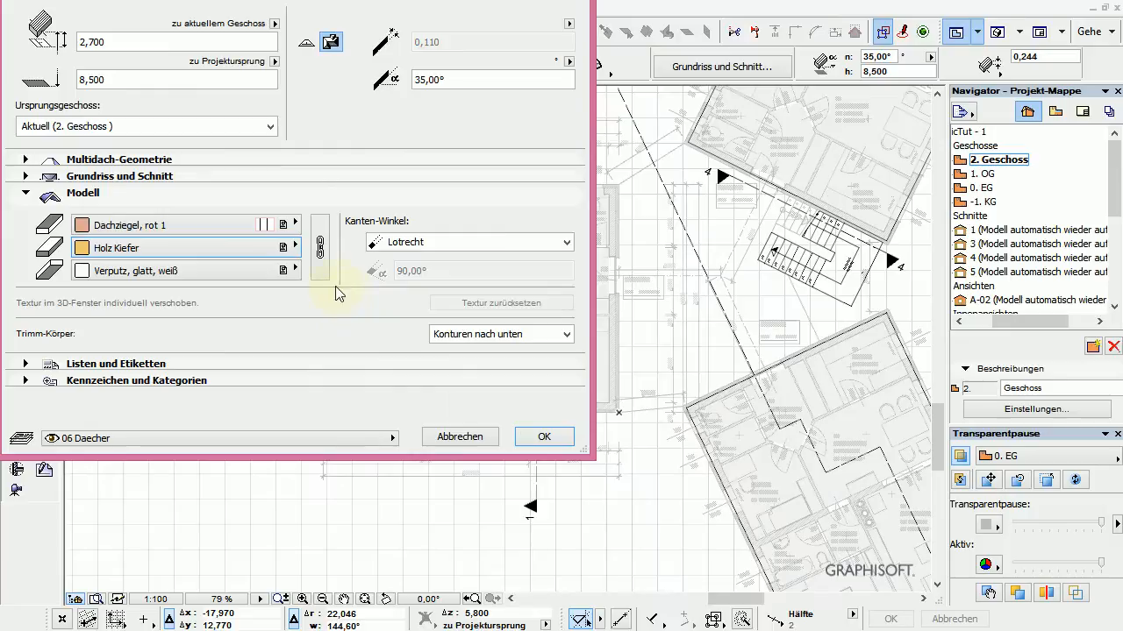
- Set the roof's bottom surface material to Holz Parkett Kiefer
left_click(296, 270)
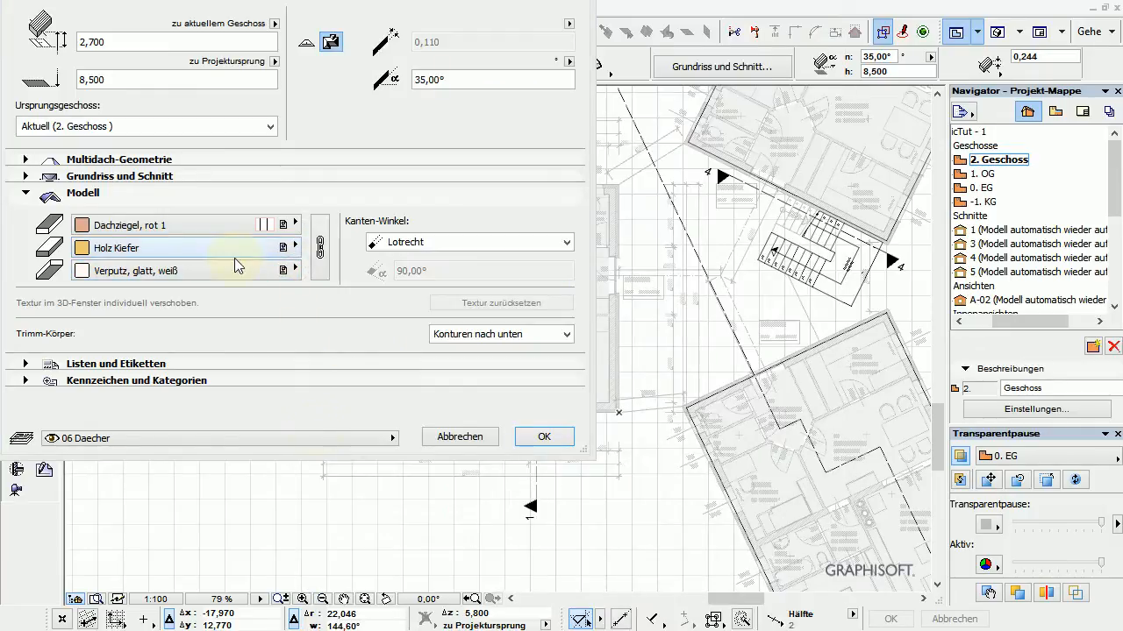
left_click(295, 271)
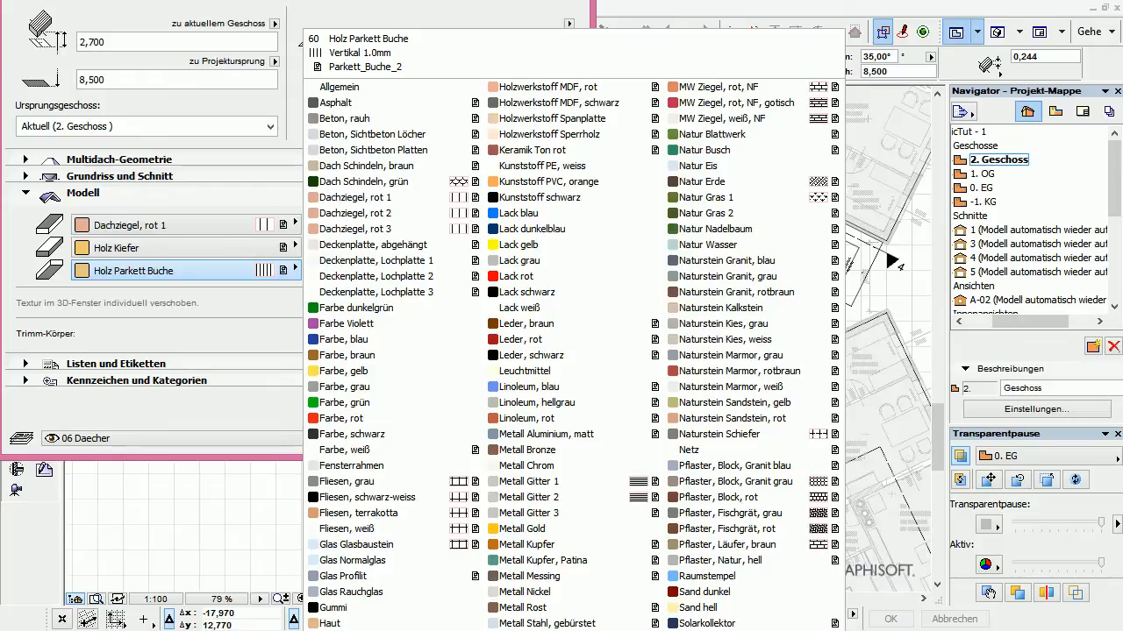
left_click(351, 630)
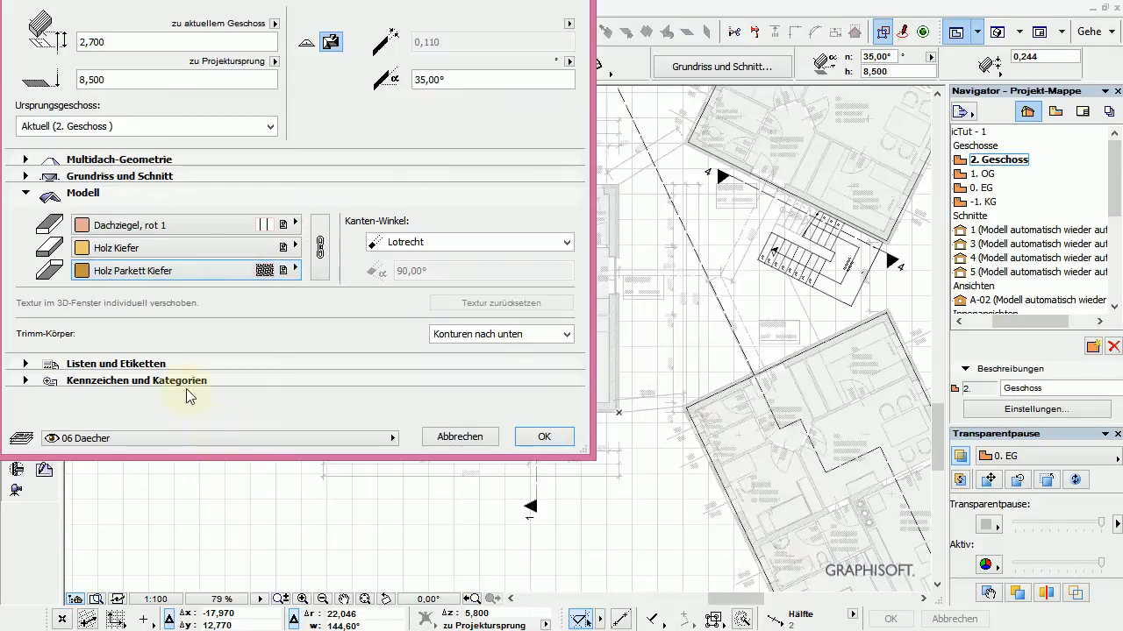
- Set the roof's bottom surface material to Holz Kiefer and accept the roof default settings
left_click(298, 270)
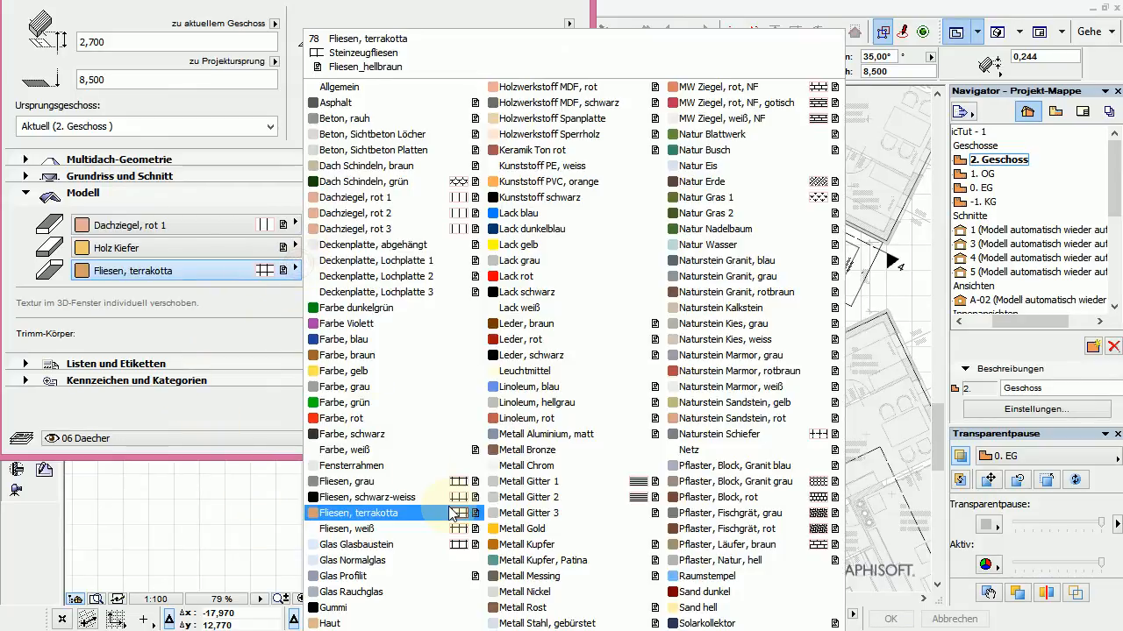
left_click(350, 630)
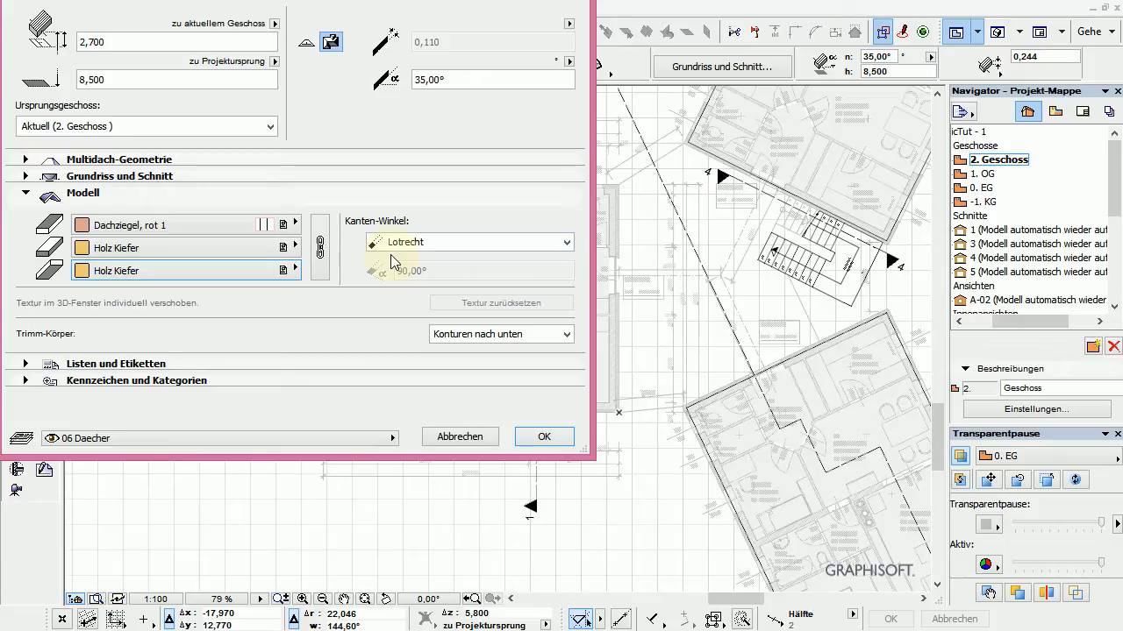
left_click(32, 195)
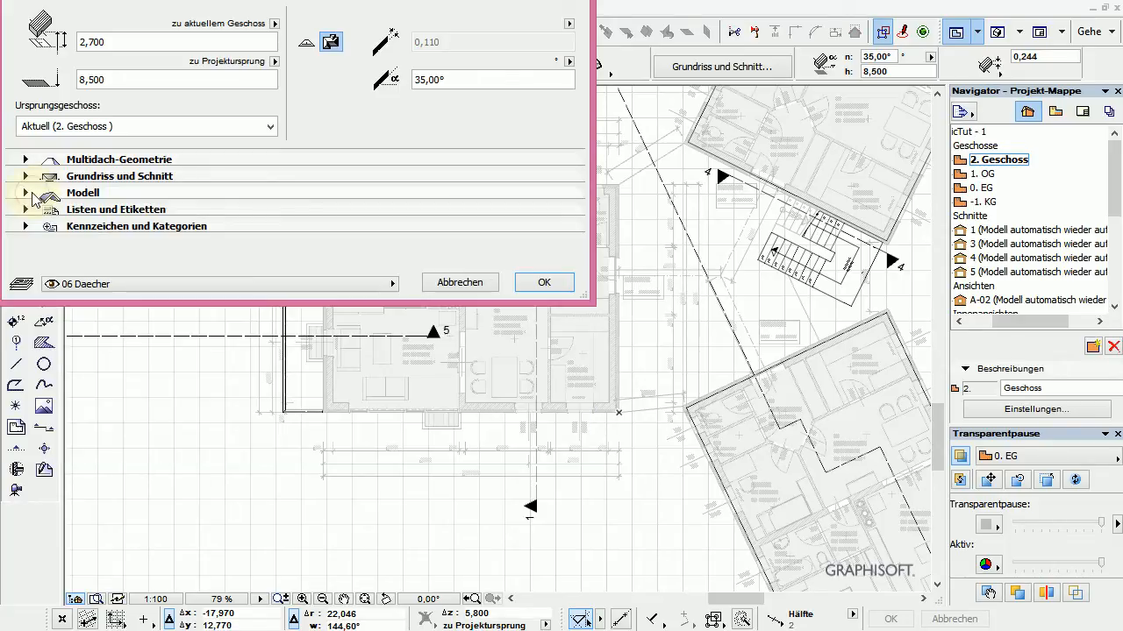
left_click(544, 283)
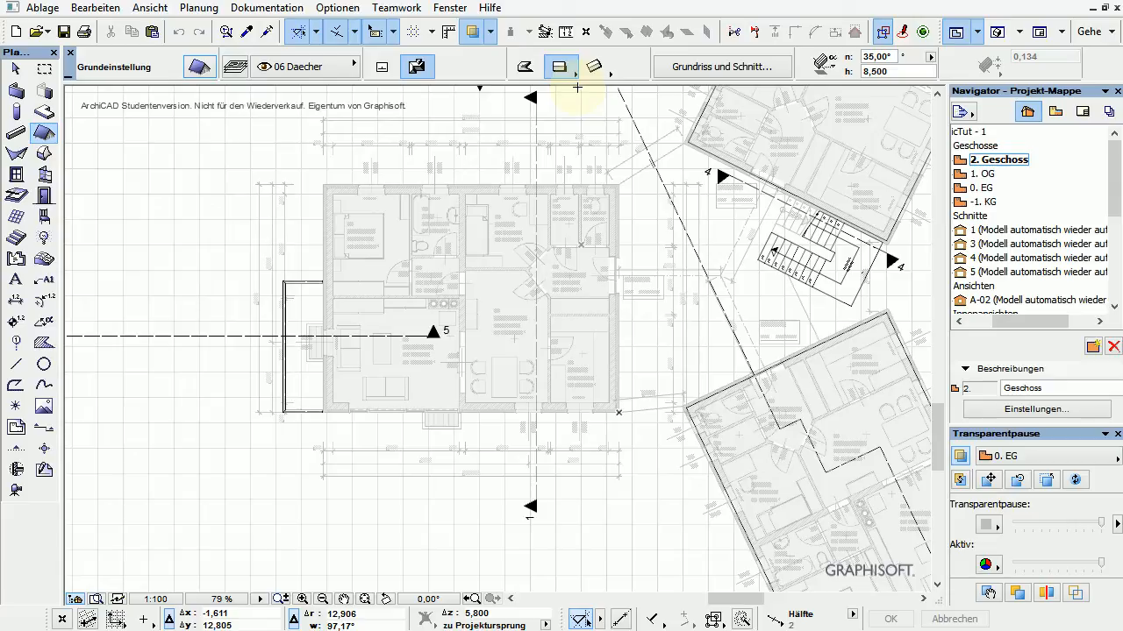
- Start a complex roof (Komplexes Dach) outline at the house's lower-left wall corner and run its first edge to the upper-left corner
left_click(528, 74)
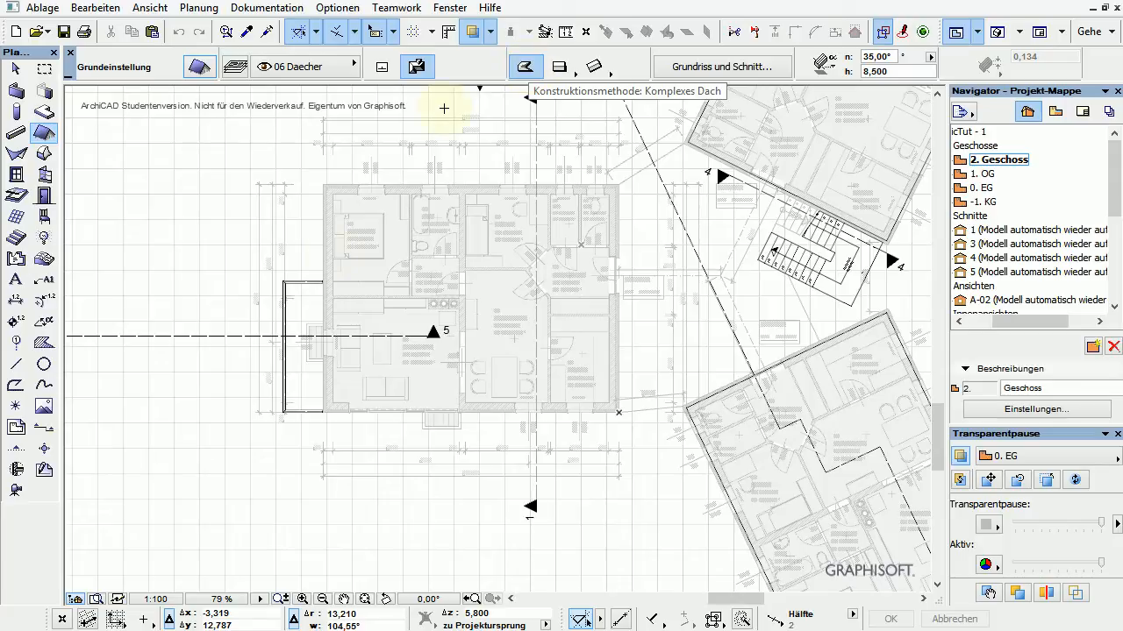
scroll(325, 345, "up", 3)
middle_click_drag(430, 286, 406, 341)
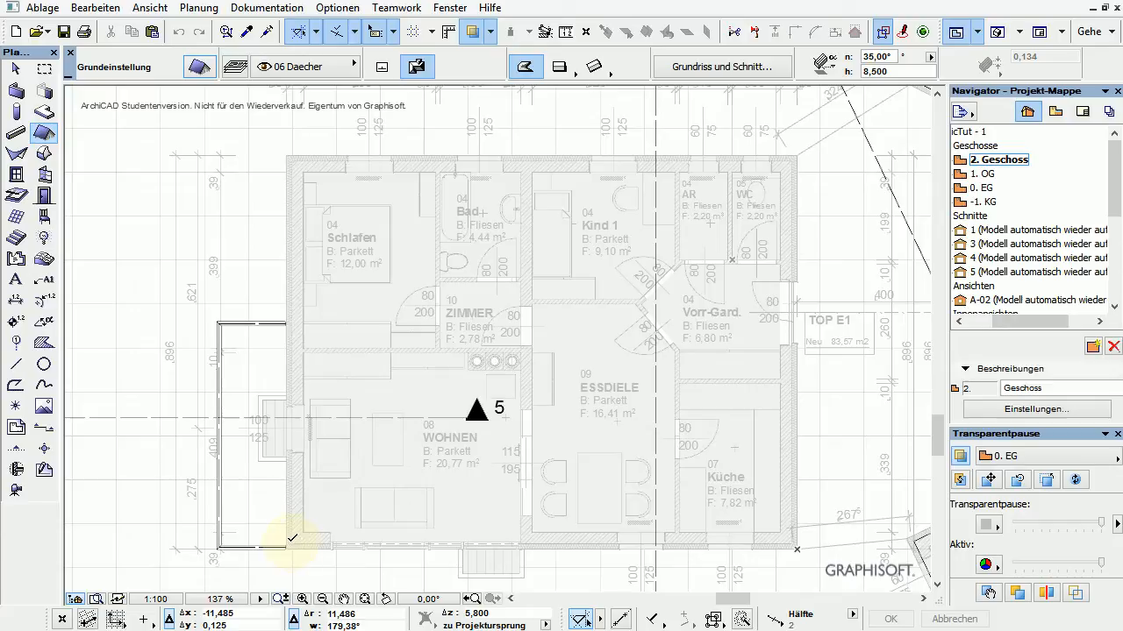
left_click(293, 543)
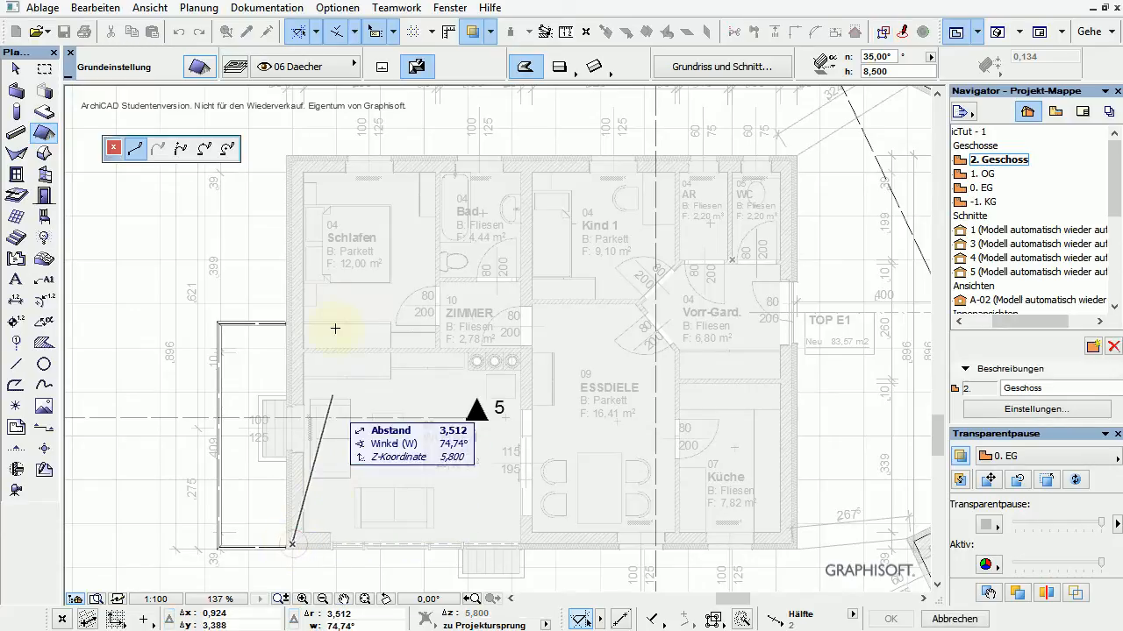
left_click(295, 158)
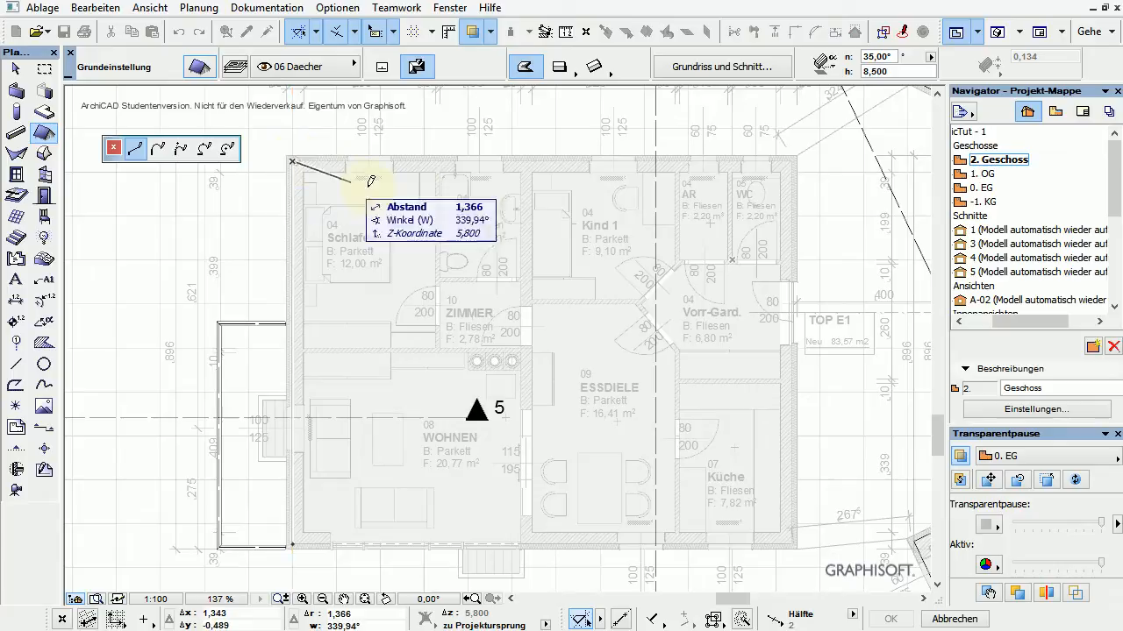
left_click(794, 158)
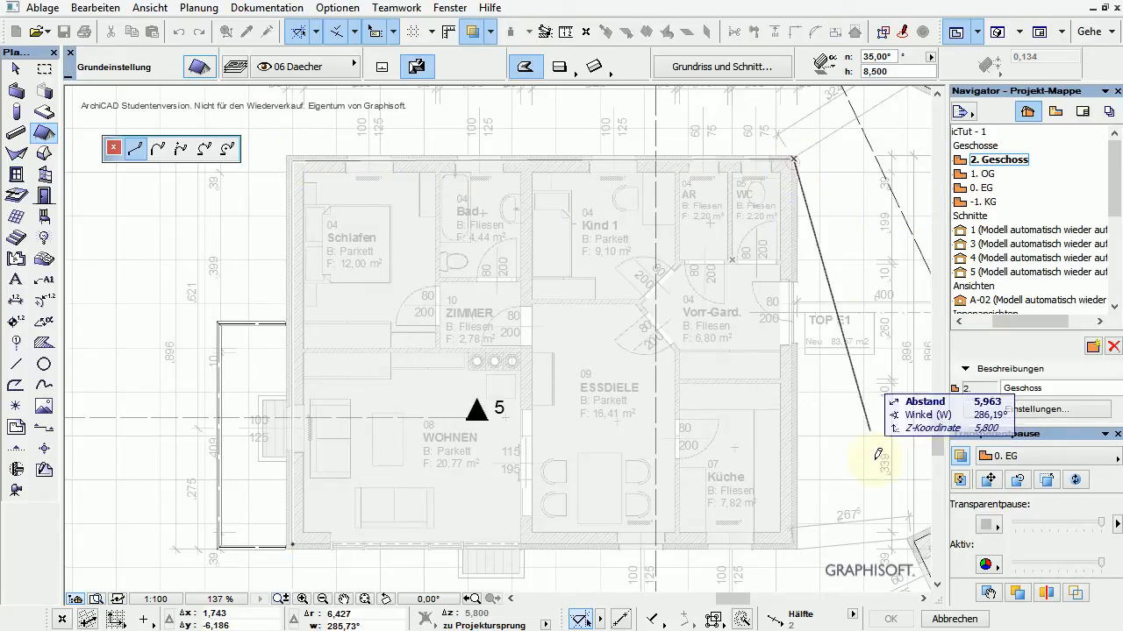
left_click(793, 546)
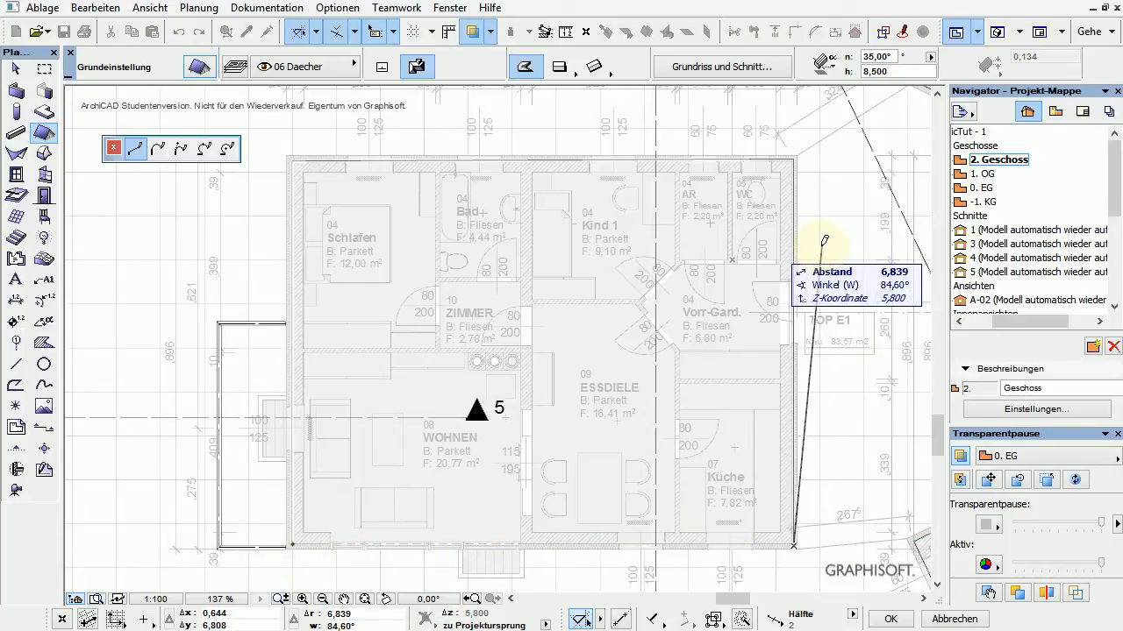
key("BackSpace")
key("BackSpace")
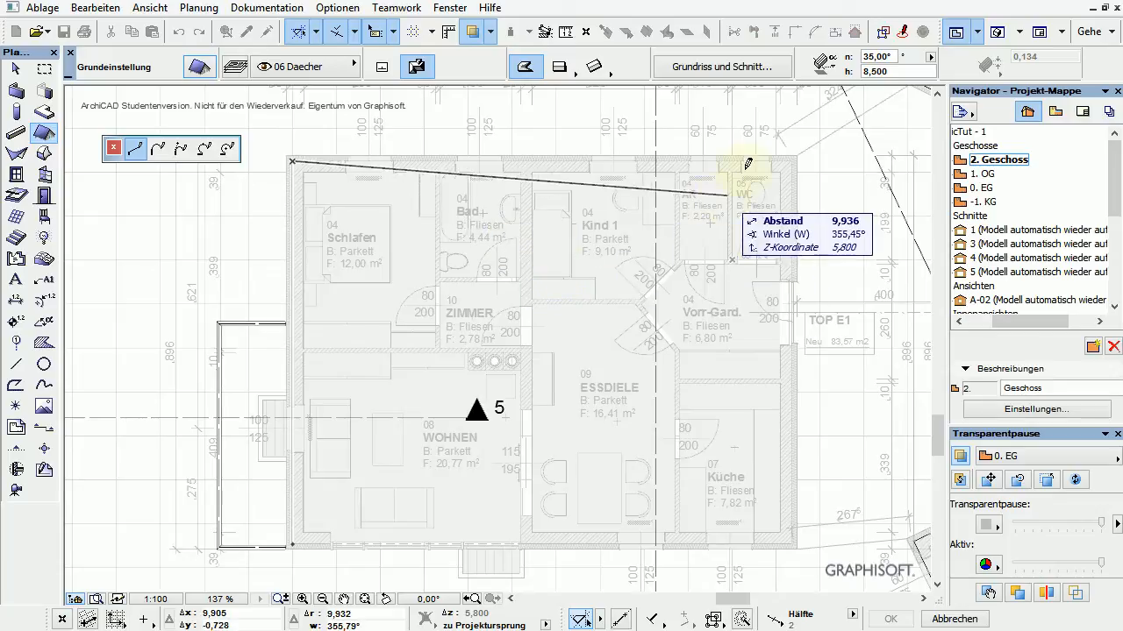
- Run the roof outline's upper edge horizontally about 11.35 m to the outer masonry corner beside the WC, inside the insulation
scroll(789, 167, "up", 10)
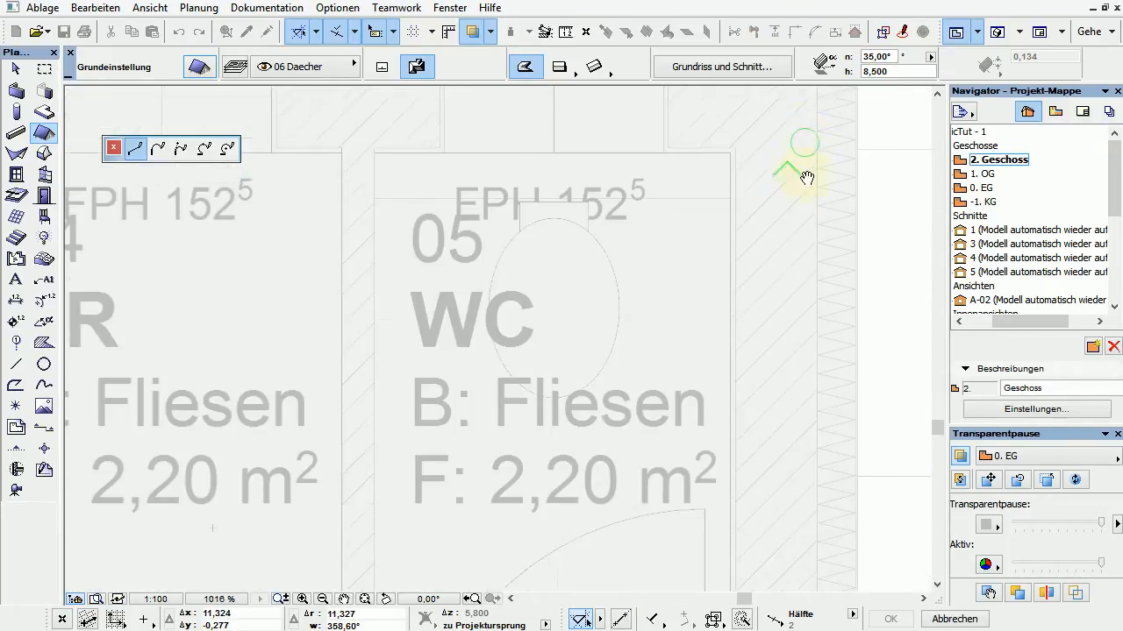
middle_click_drag(806, 178, 777, 251)
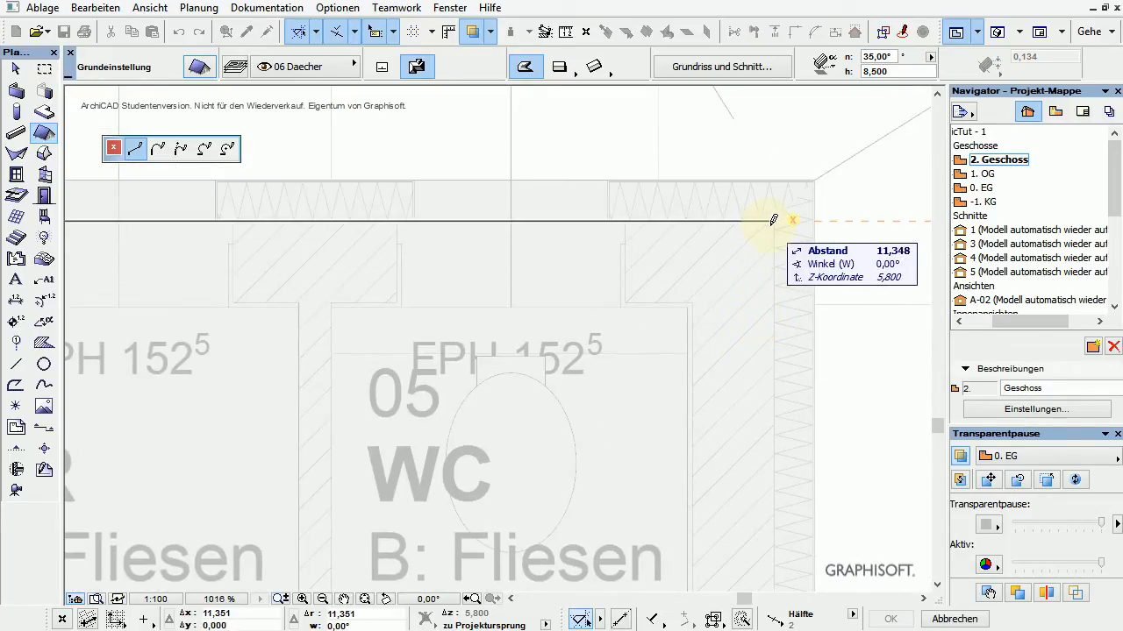
left_click(773, 219)
scroll(626, 123, "down", 4)
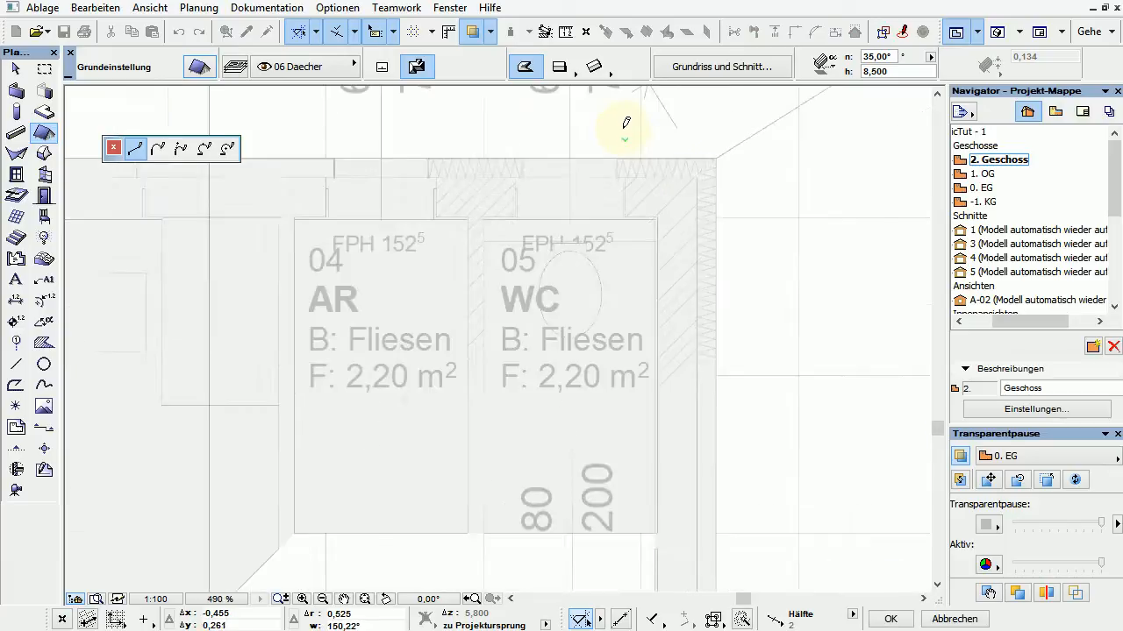
- Place the roof outline's lower-right point on the masonry corner and close the outline at its starting corner to create the roof
scroll(626, 122, "down", 9)
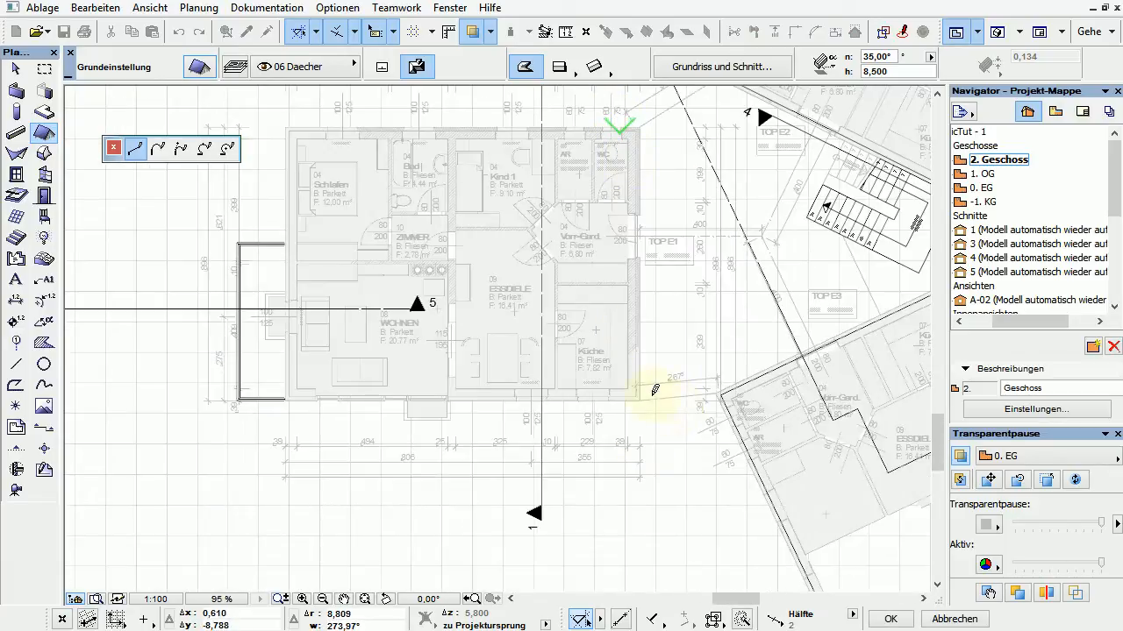
scroll(632, 391, "up", 17)
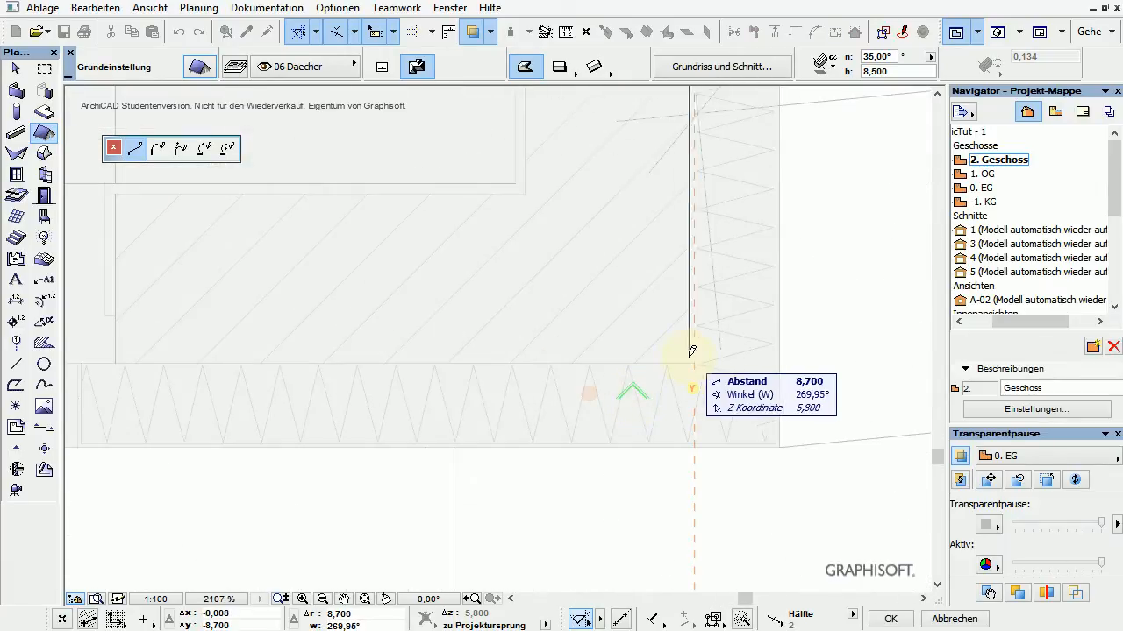
left_click(695, 363)
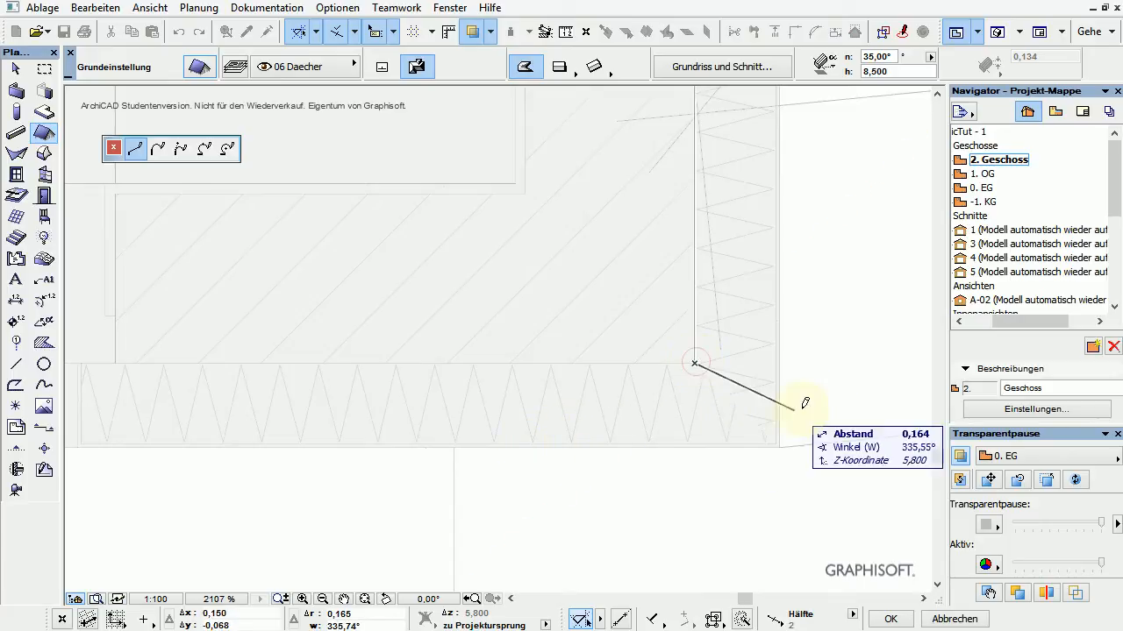
scroll(858, 430, "down", 15)
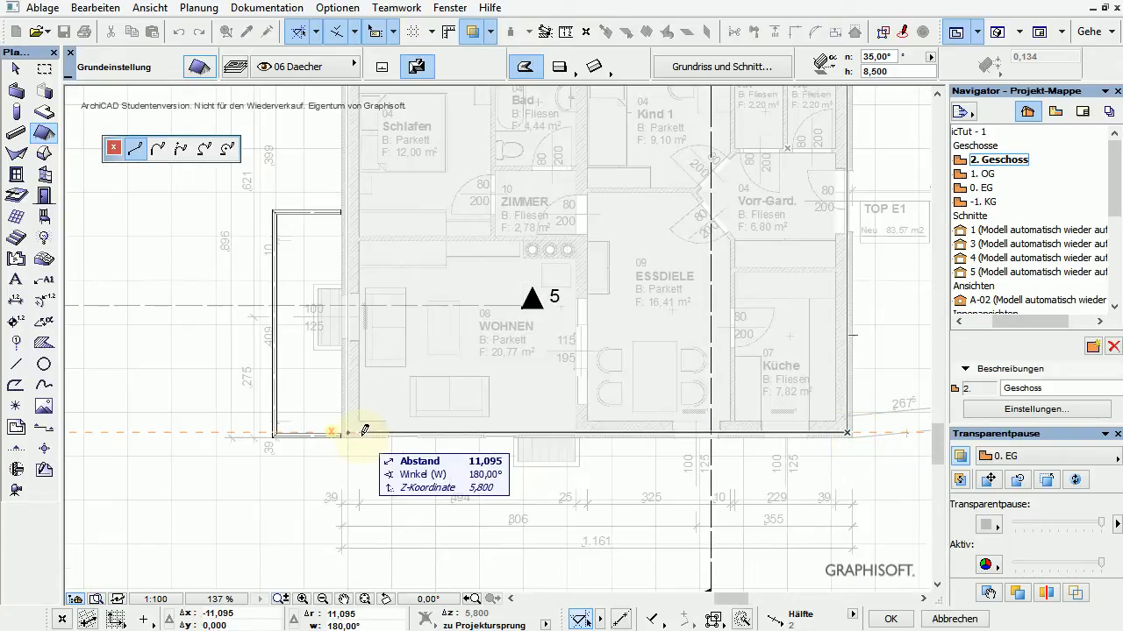
left_click(344, 430)
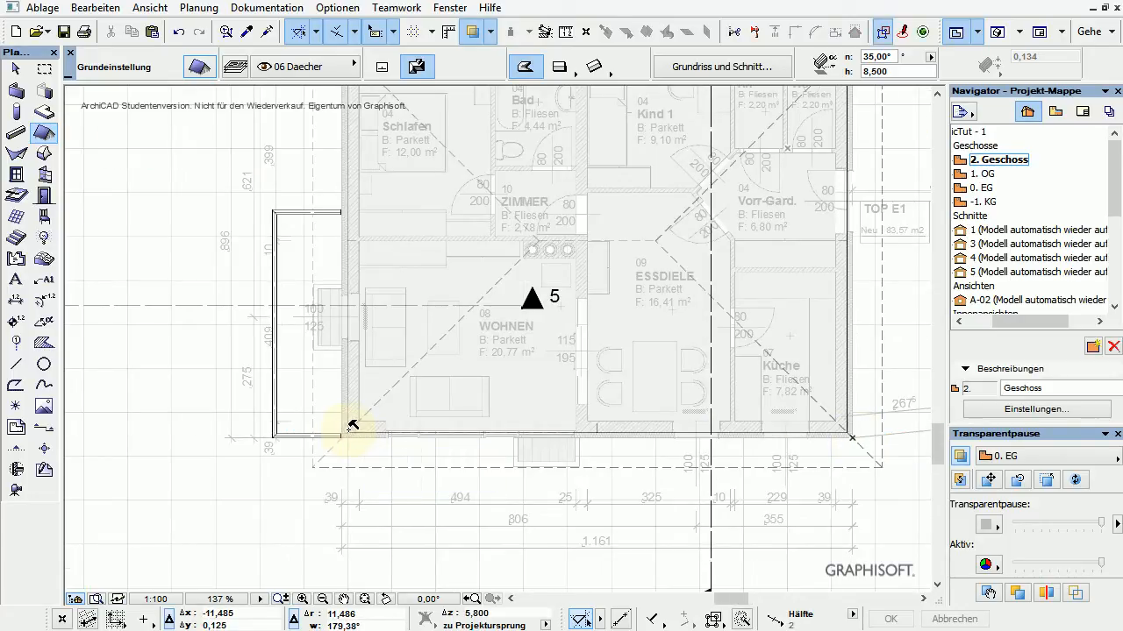
- Open section 1 and move the roof vertically down onto the exterior wall tops, at a base height of 5.600 m
scroll(561, 302, "down", 5)
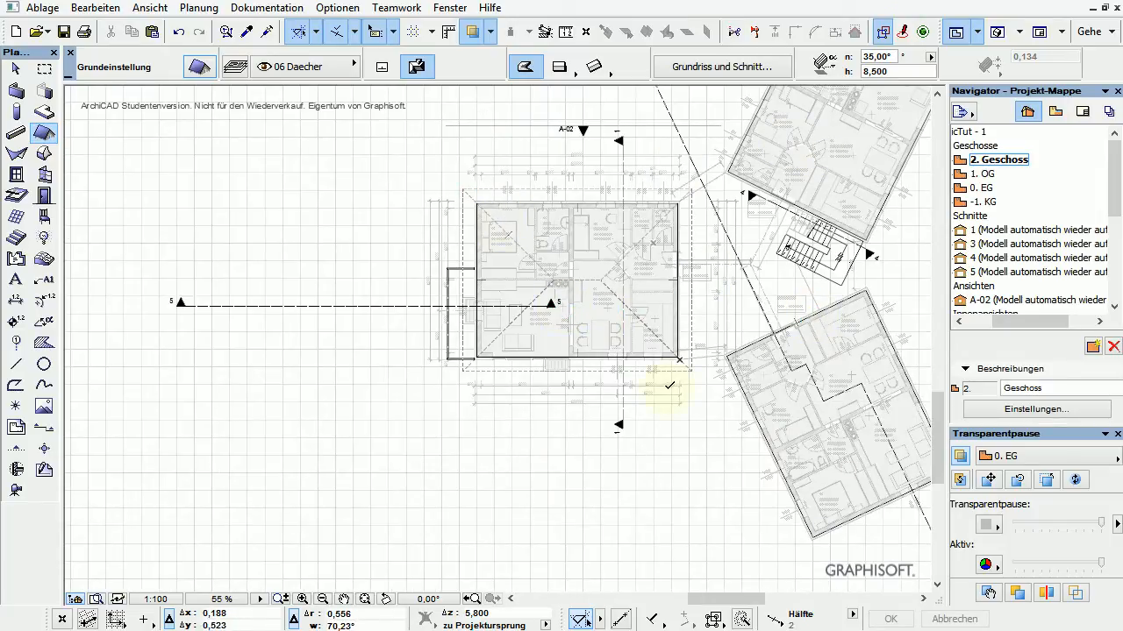
double_click(983, 229)
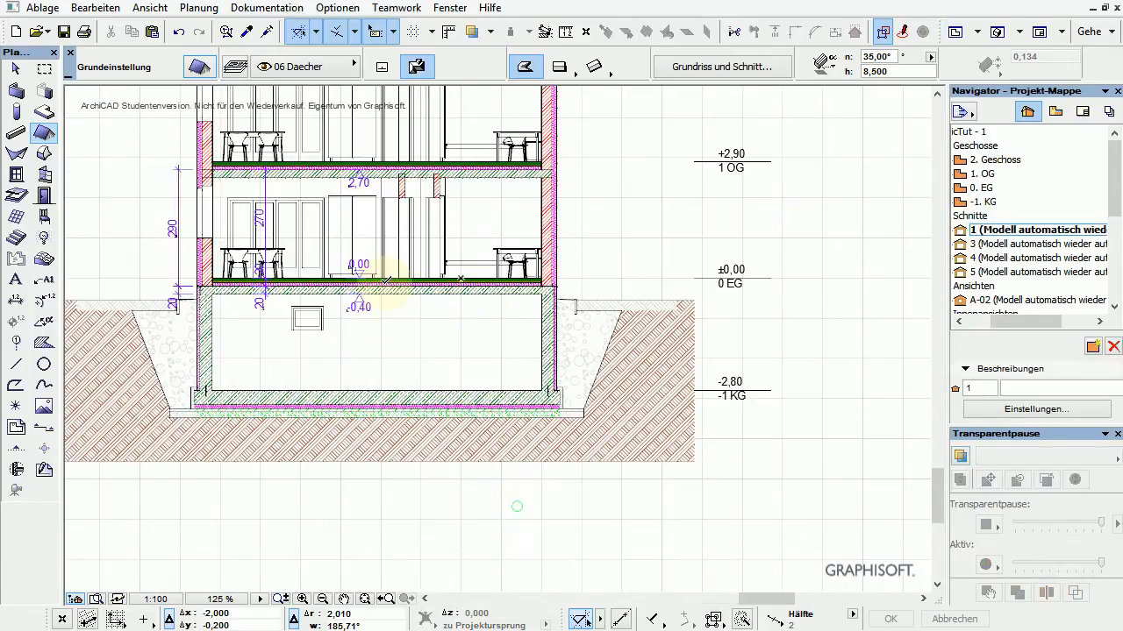
middle_click_drag(397, 303, 548, 485)
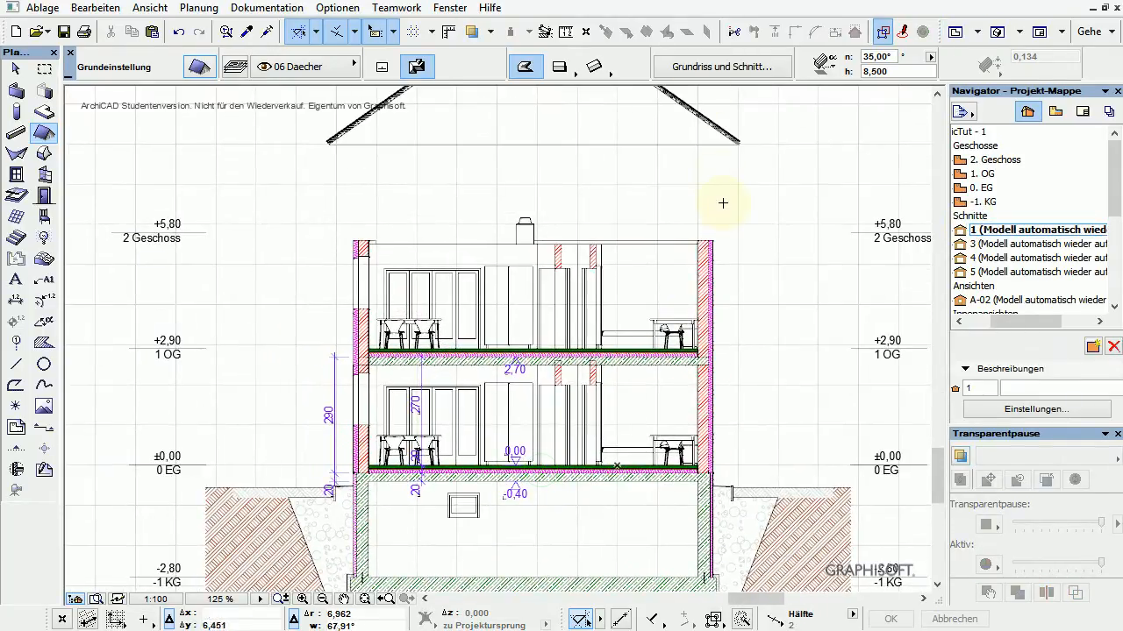
left_click(15, 69)
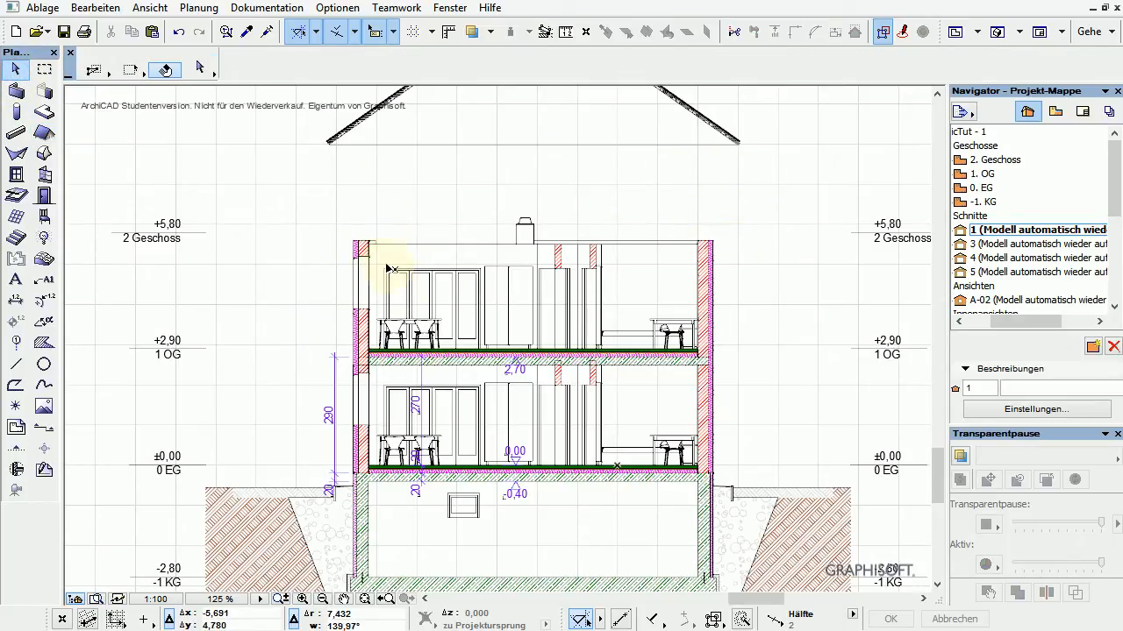
left_click(740, 153)
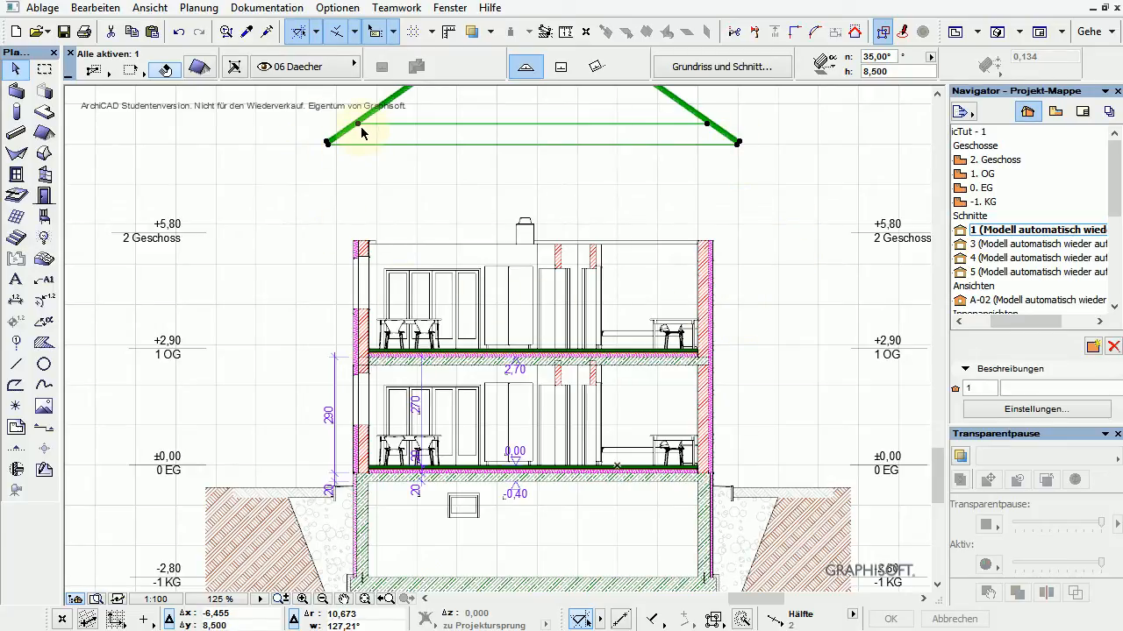
left_click_drag(358, 124, 359, 245)
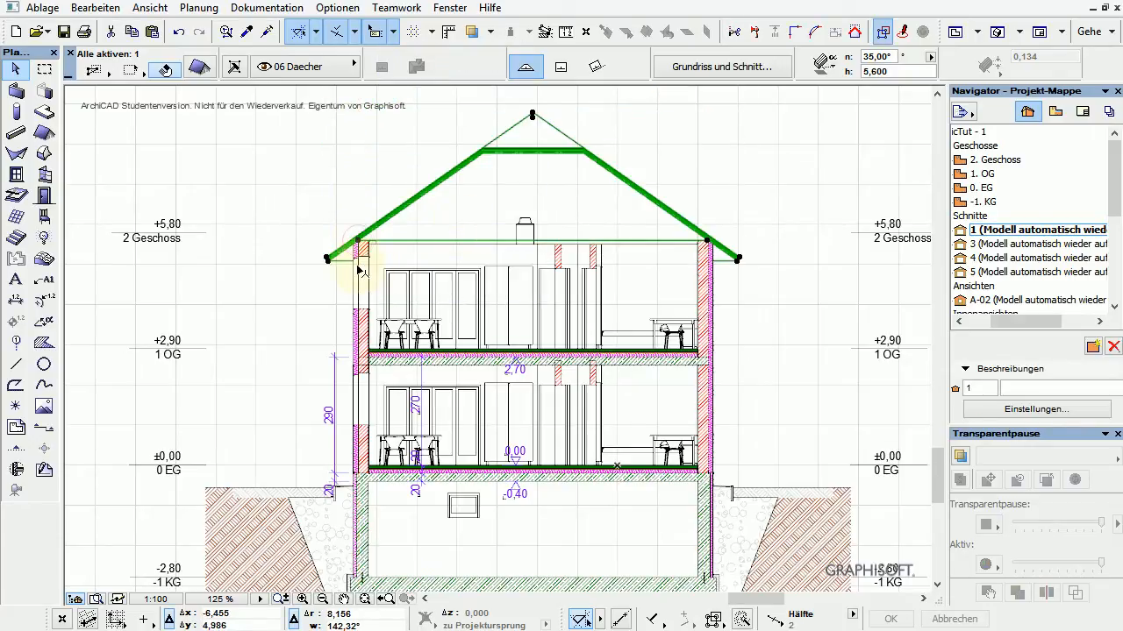
- Draw a horizontal line outward from the insulation's outer face below the left eave
scroll(358, 256, "up", 5)
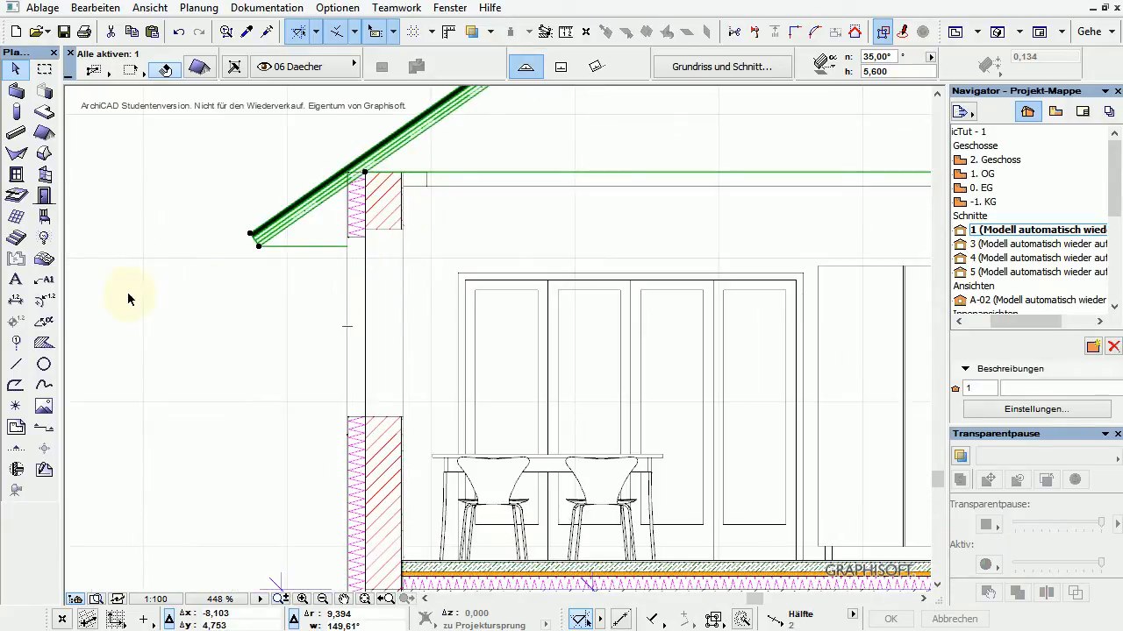
left_click(81, 369)
left_click(15, 364)
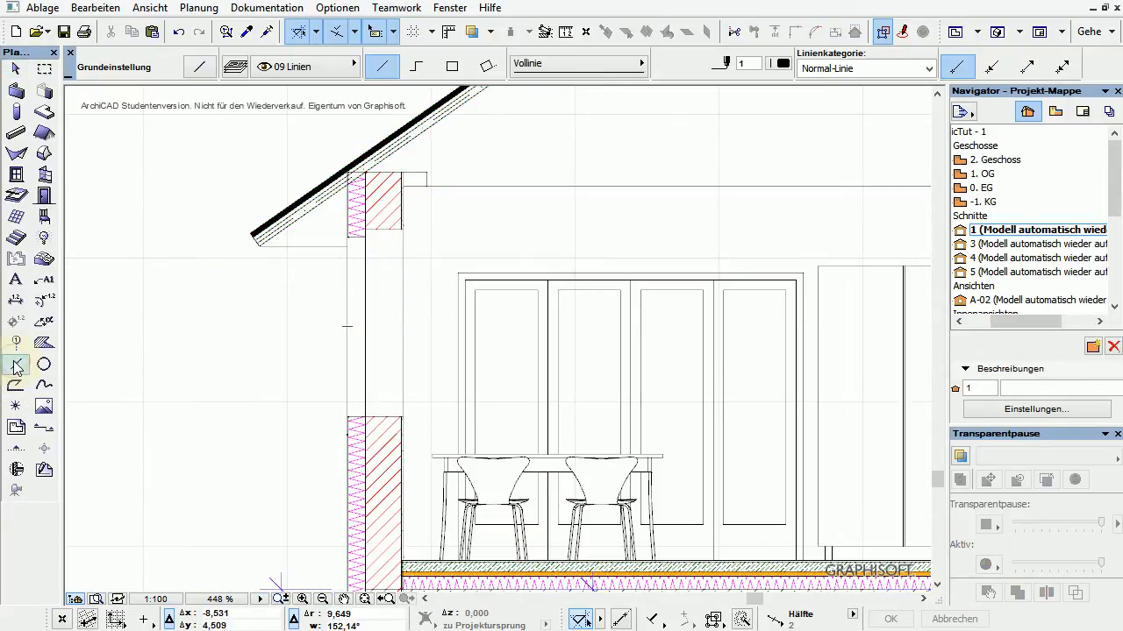
left_click(348, 325)
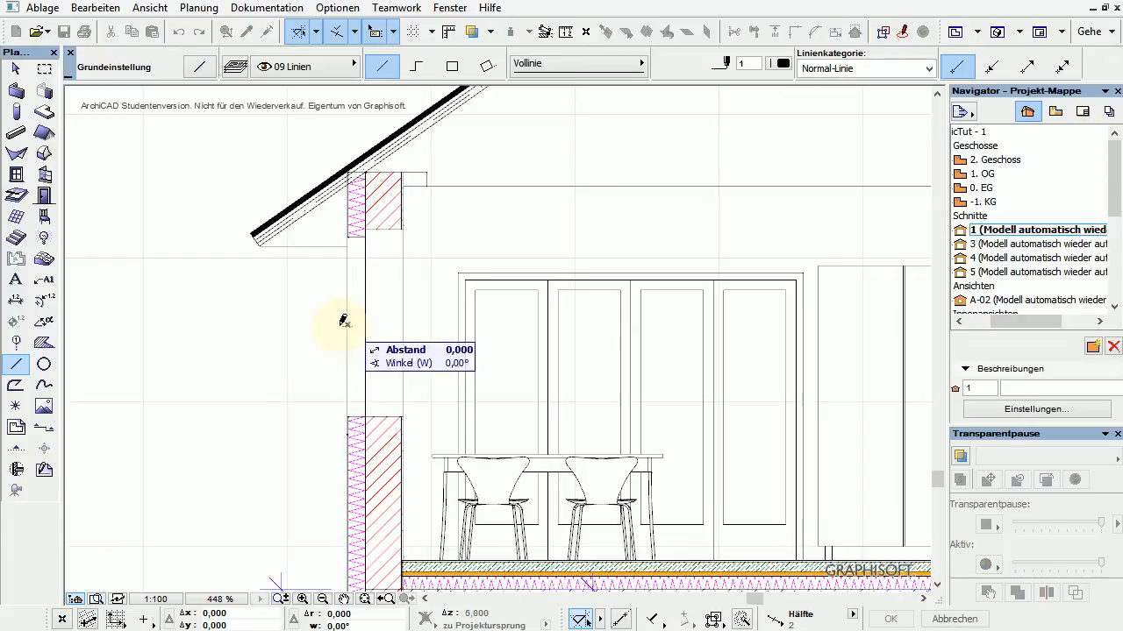
left_click(206, 324)
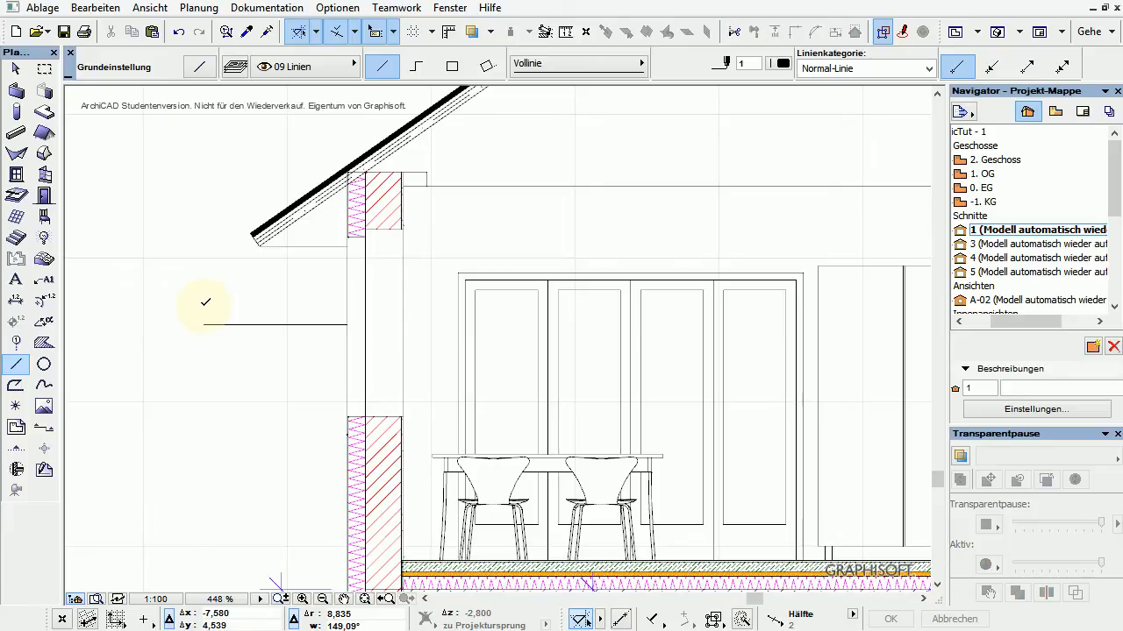
- Increase the roof's uniform overhang (Dachüberstand einheitlich) in its Multidach-Geometrie settings
left_click(16, 69)
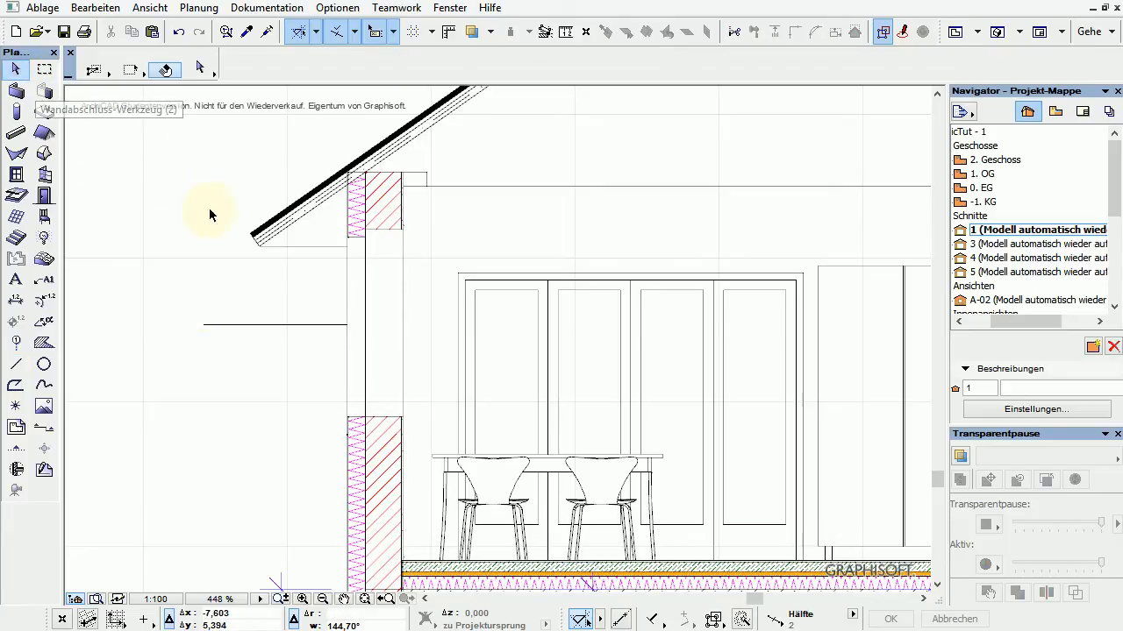
left_click(481, 255)
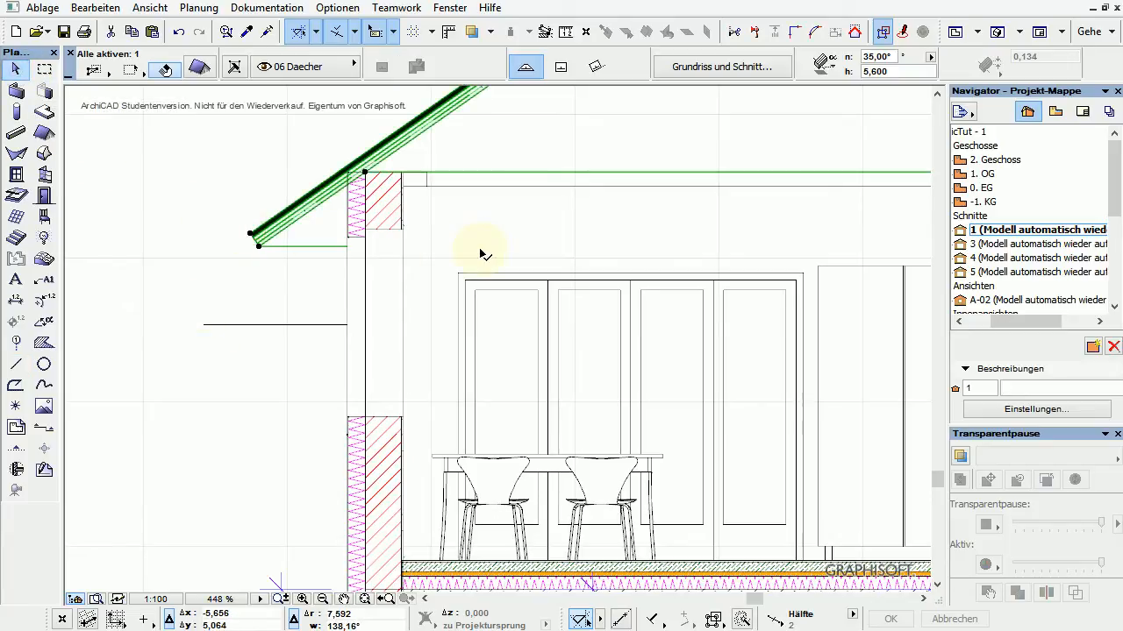
double_click(480, 254)
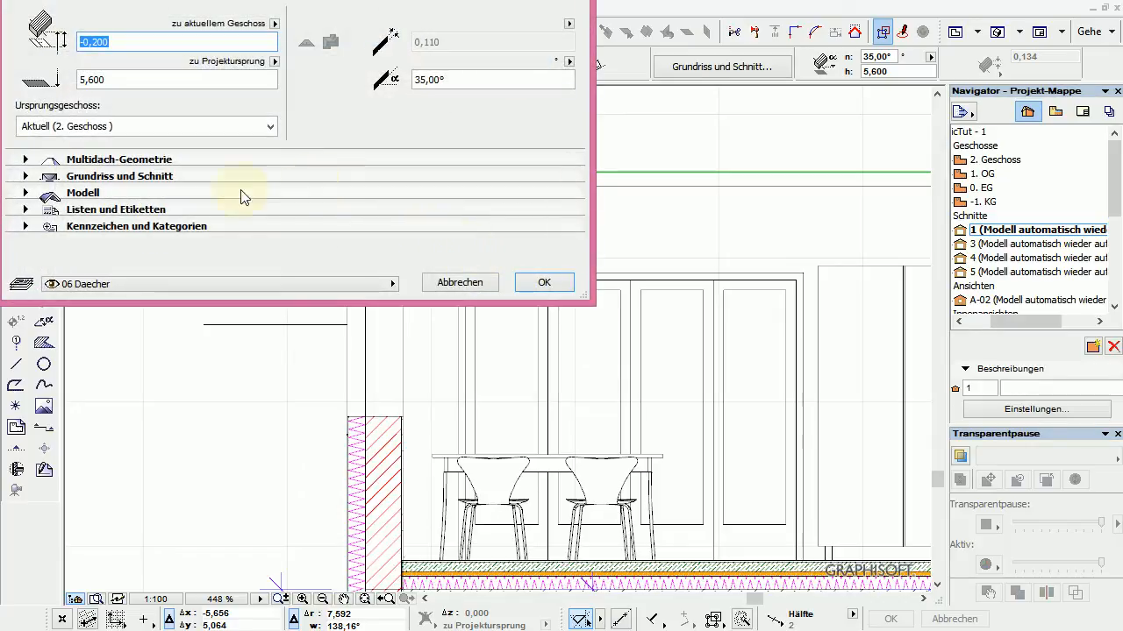
left_click(26, 160)
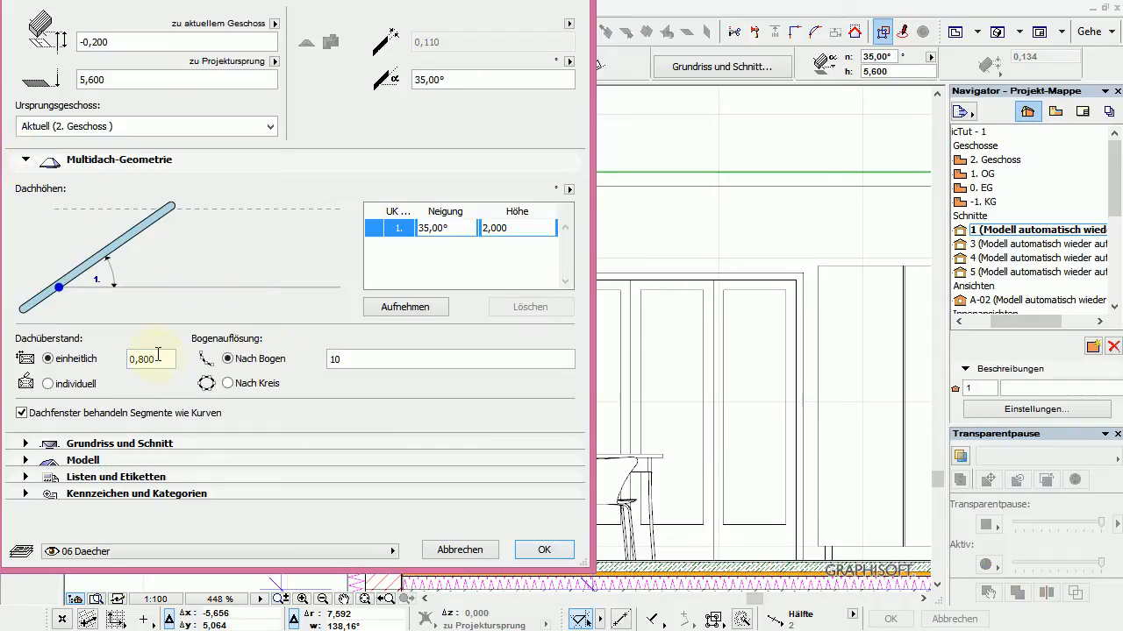
left_click_drag(163, 358, 106, 363)
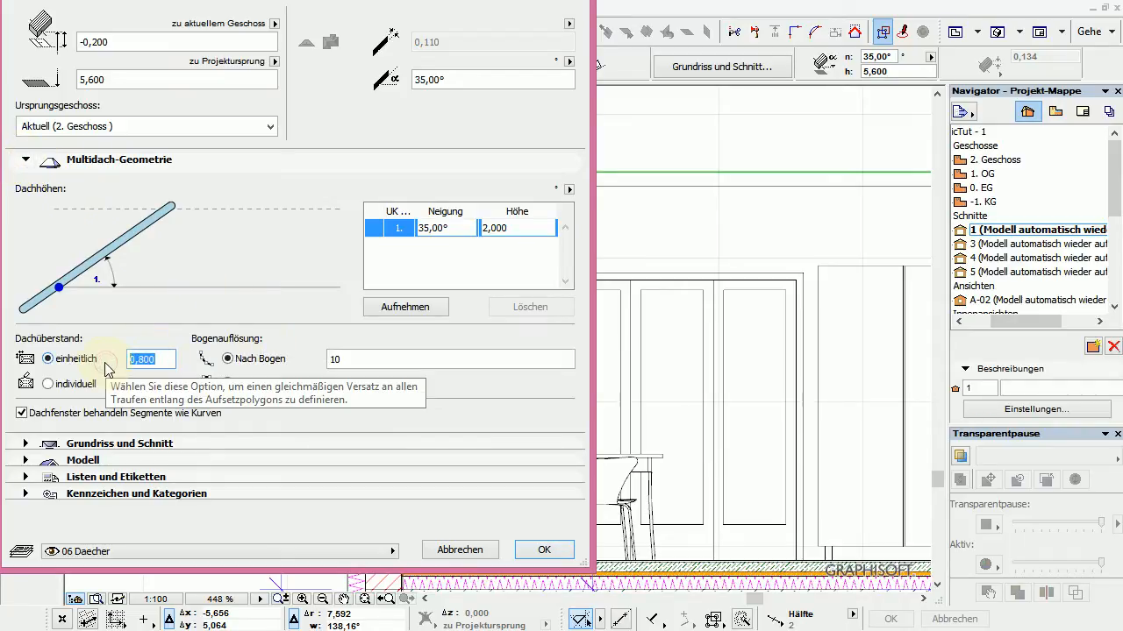
key("Return")
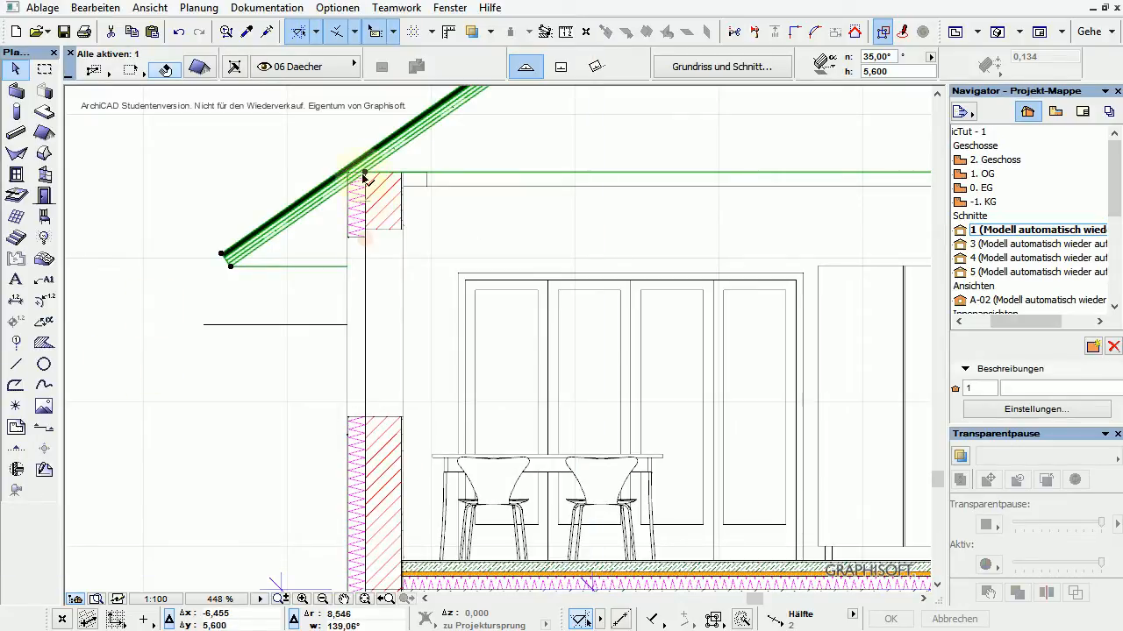
- Draw a second horizontal line, about 1.125 m long, from the masonry's outer face to align with the first line's outer end
left_click(13, 366)
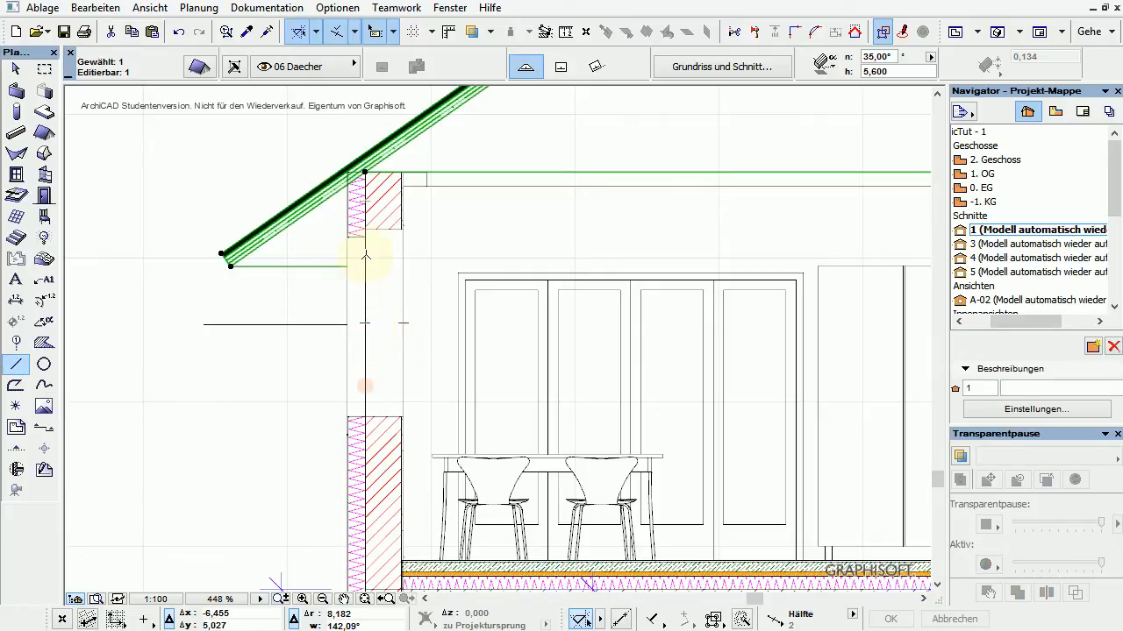
key("Escape")
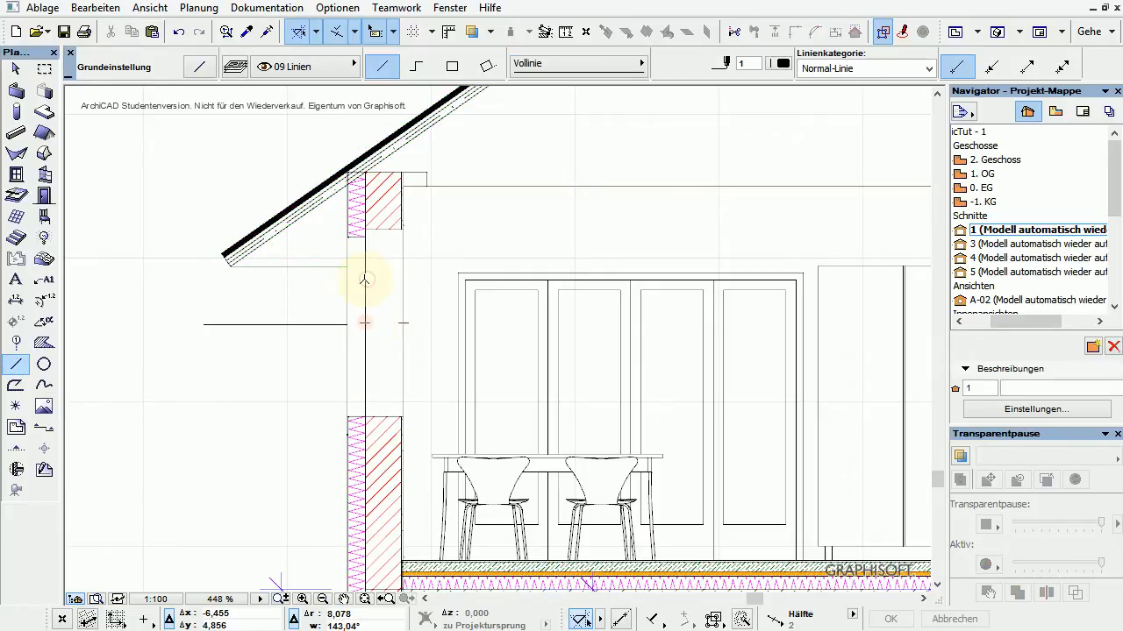
left_click(365, 279)
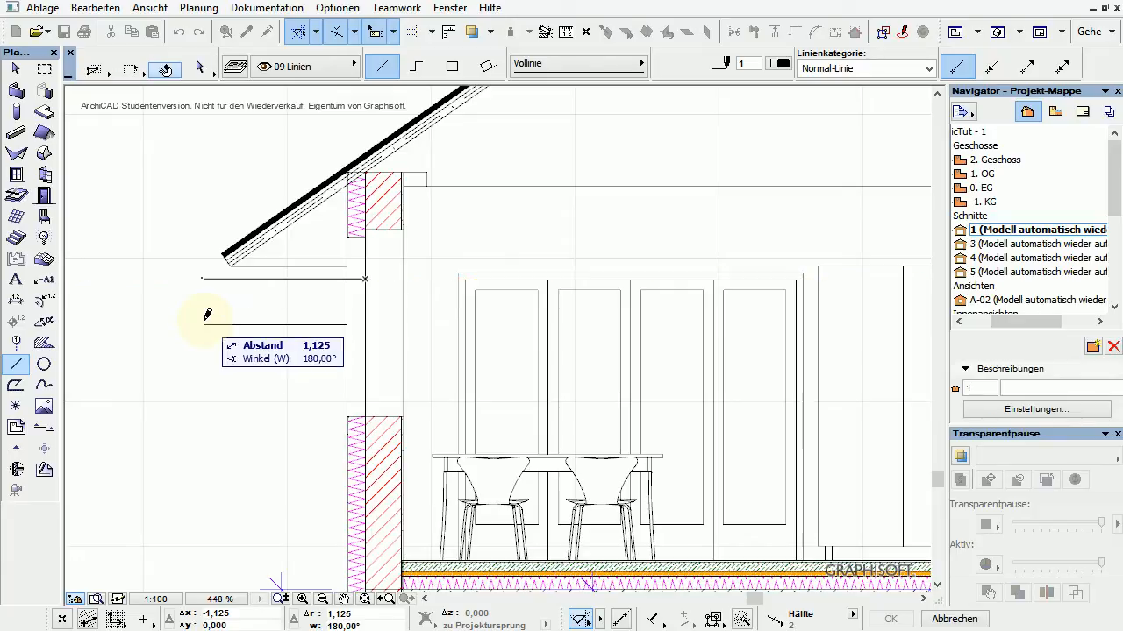
left_click(207, 323, "shift")
left_click(207, 324)
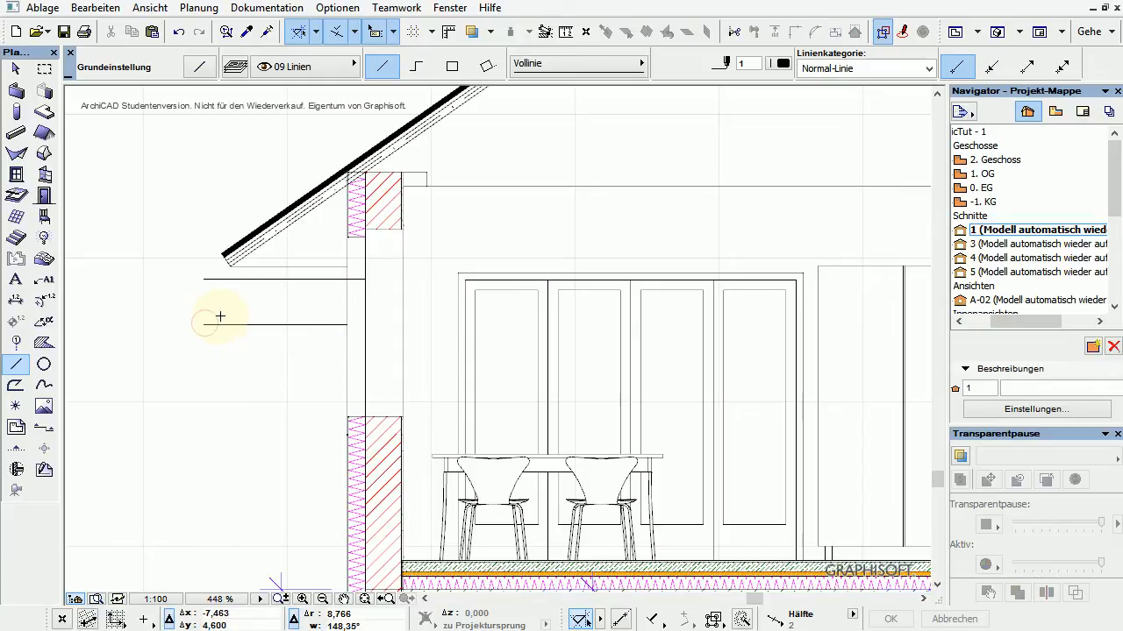
- Draw a horizontal line about 0.063 m long across the eave's cut end and move it down between the reference lines, aligning its outer end with theirs
left_click(228, 267)
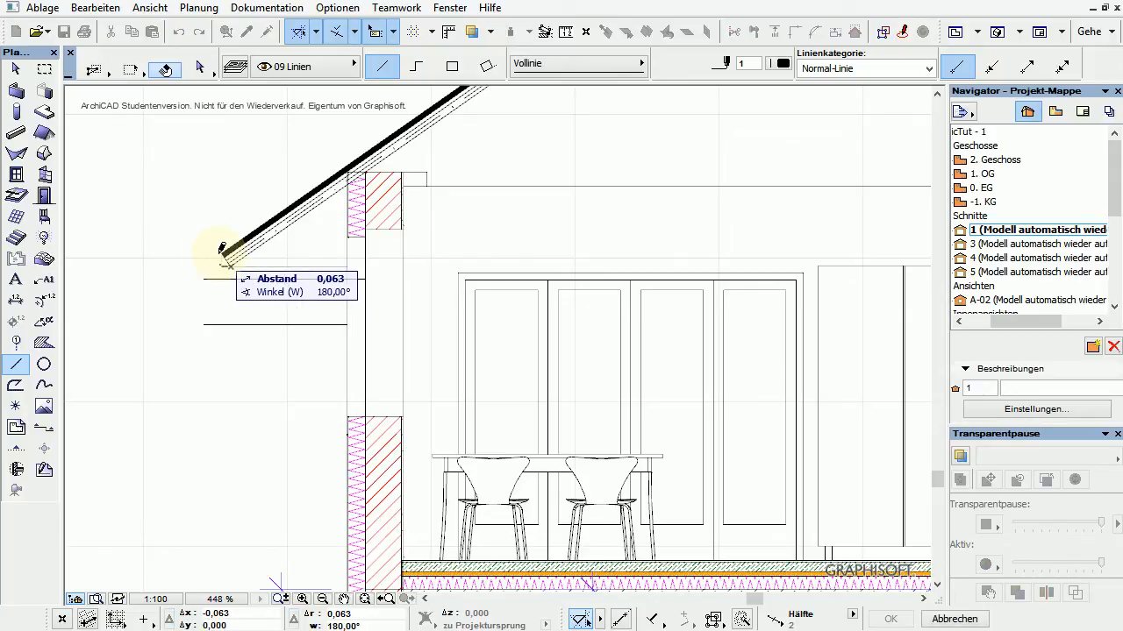
left_click(220, 253)
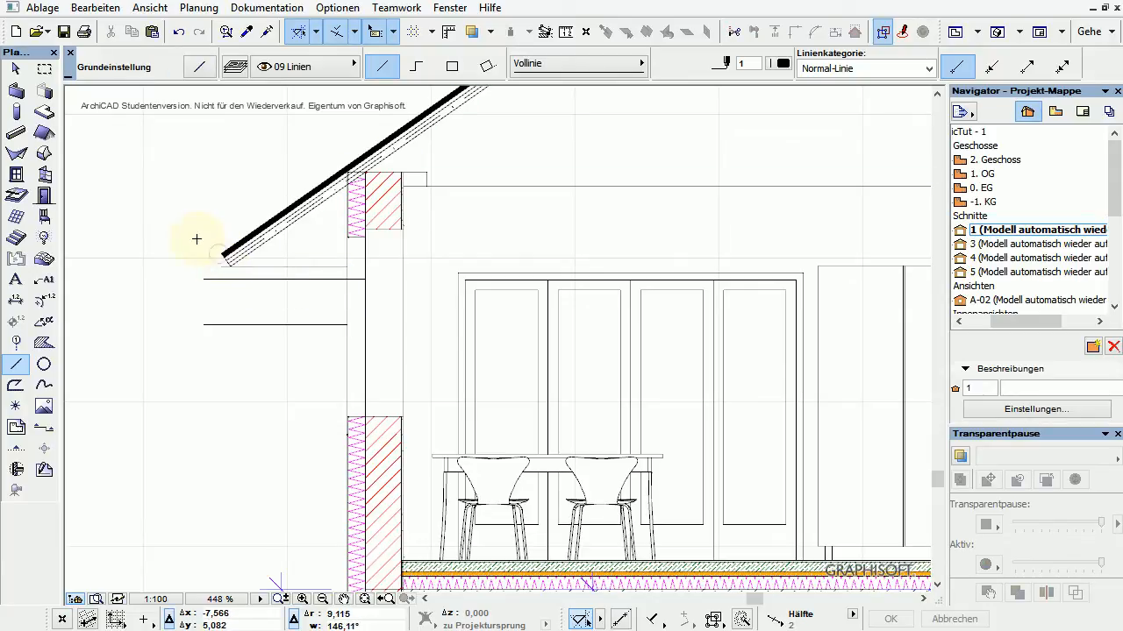
left_click(16, 70)
left_click(225, 264)
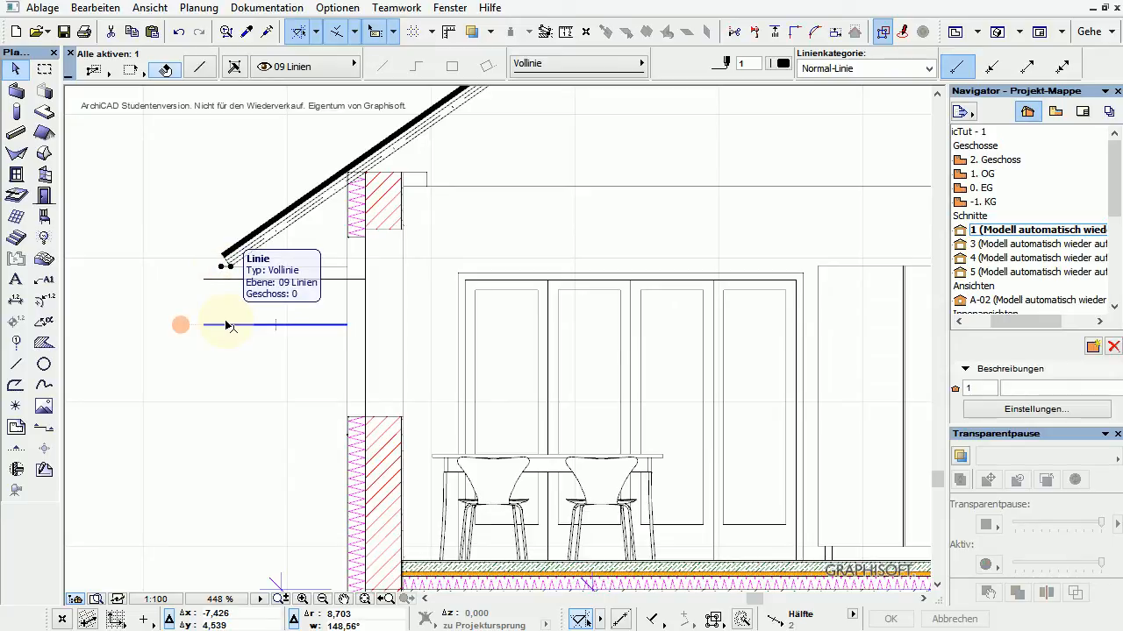
key("ctrl+d")
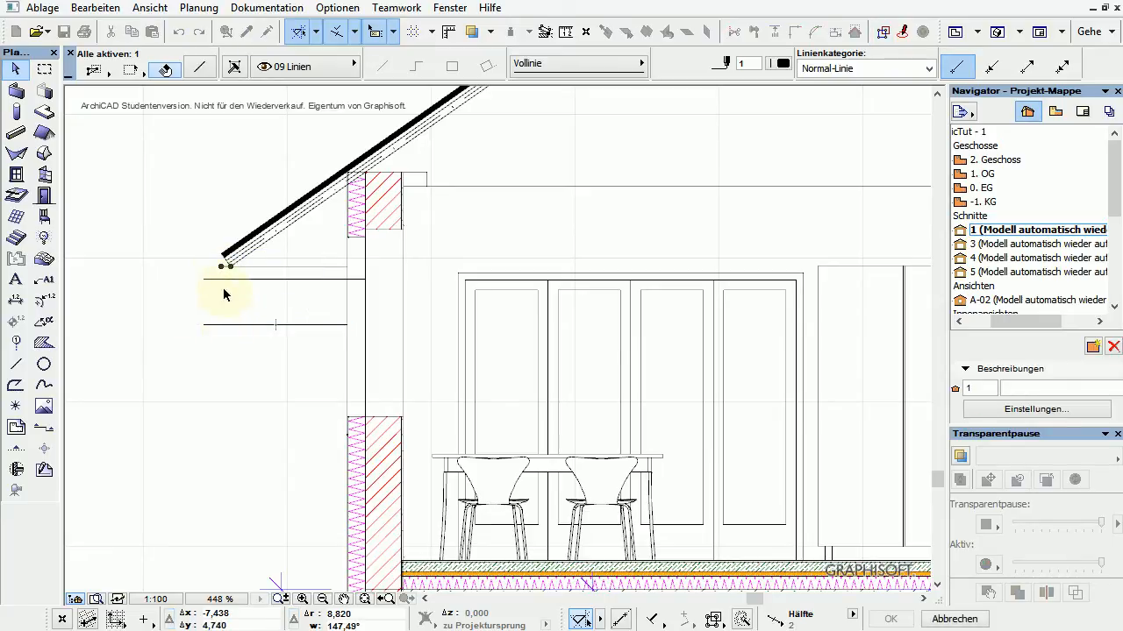
left_click(219, 266)
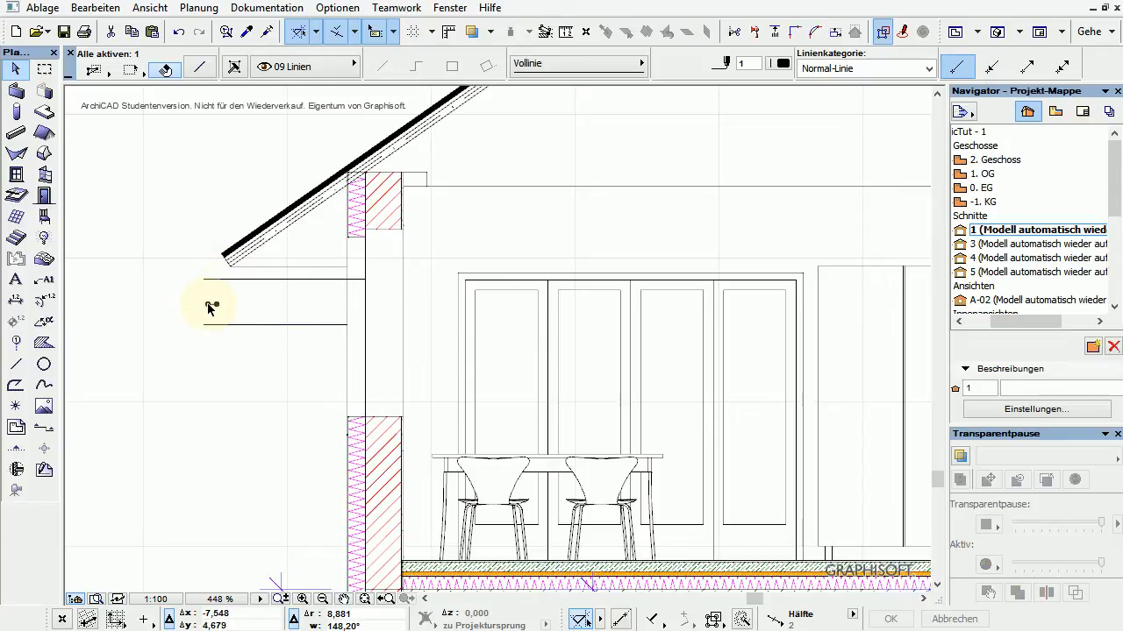
left_click(211, 305)
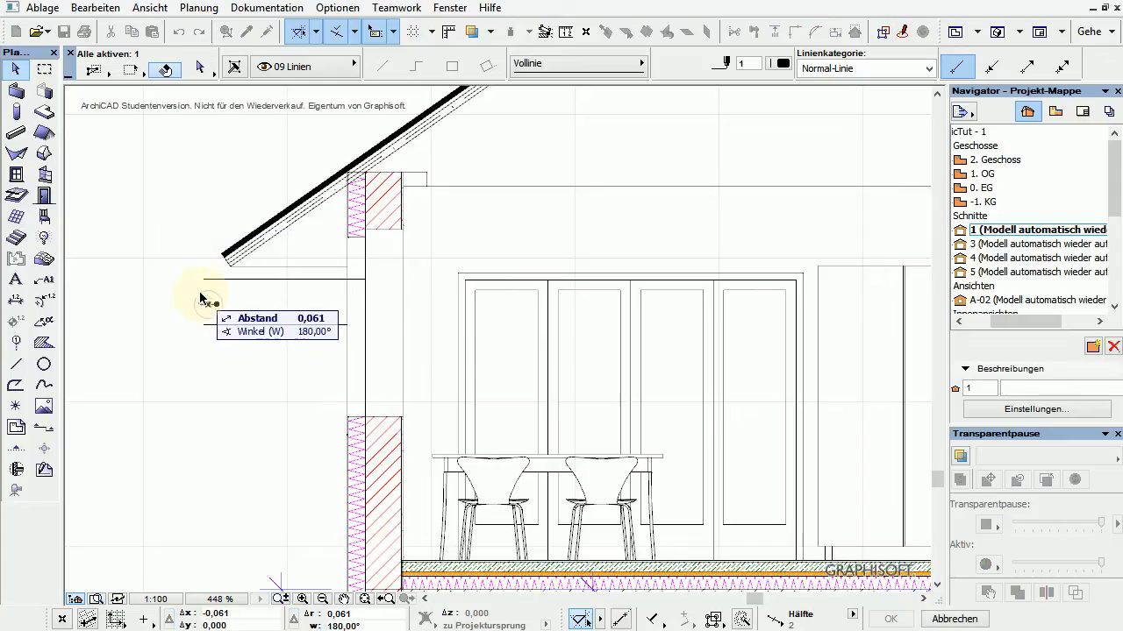
left_click(203, 281)
left_click(260, 301)
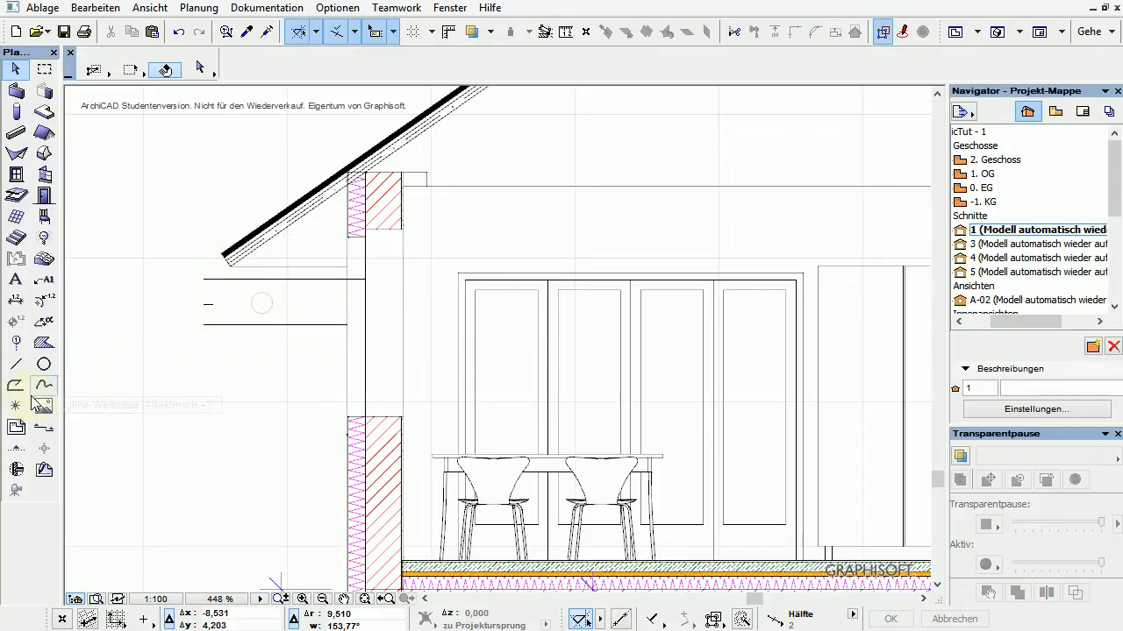
- Measure the horizontal distance from the short line's inner end to the masonry's outer face
left_click(16, 365)
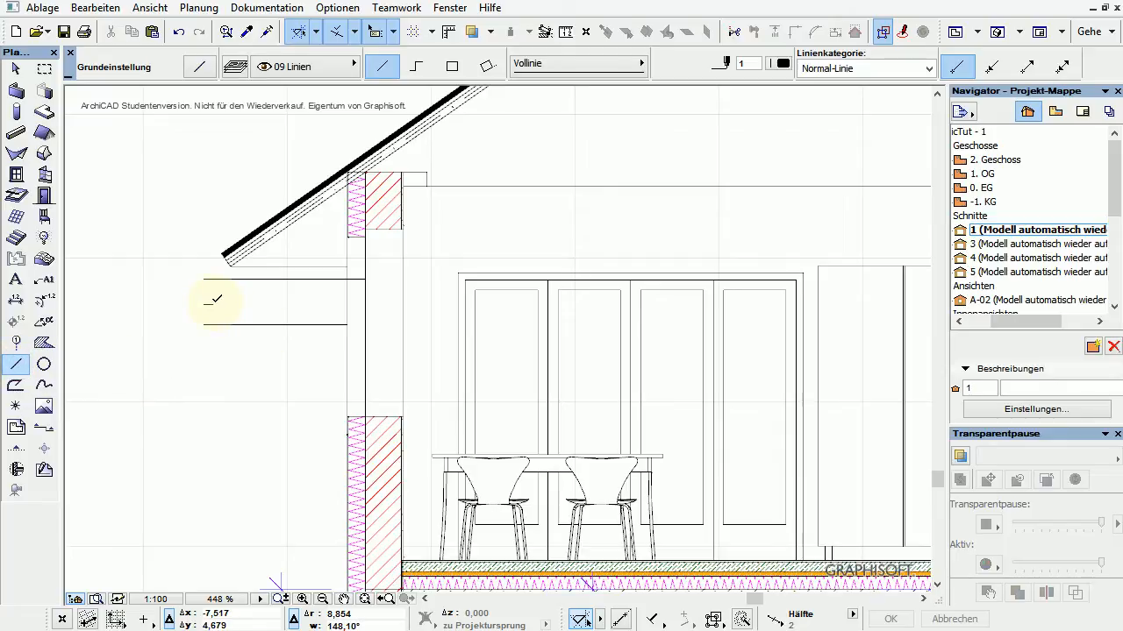
left_click(211, 304)
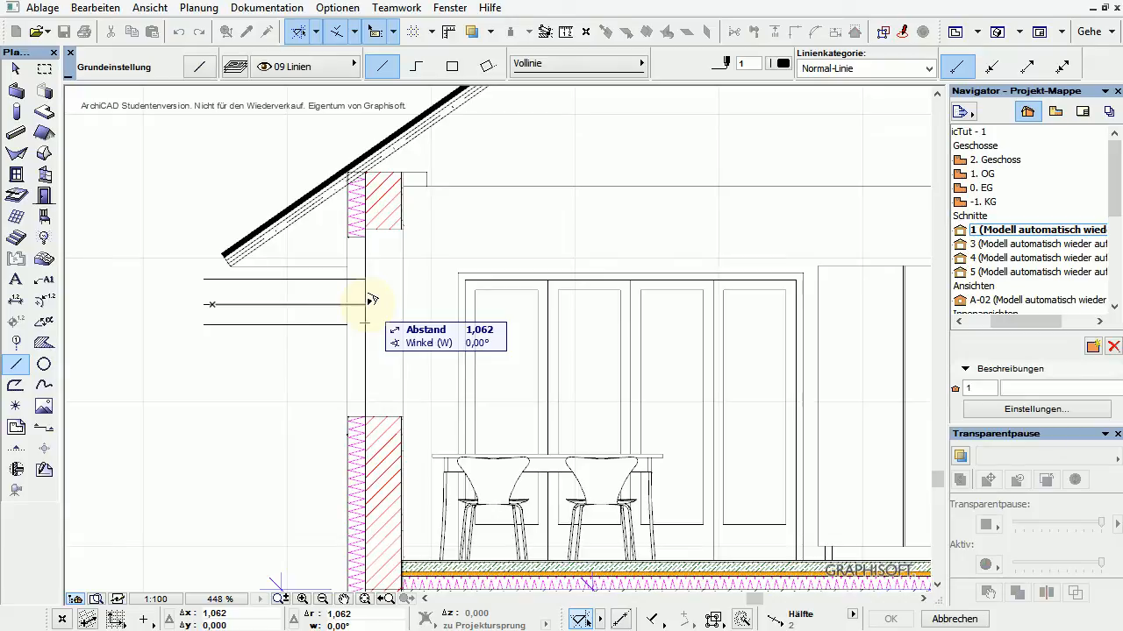
key("Escape")
left_click(225, 254)
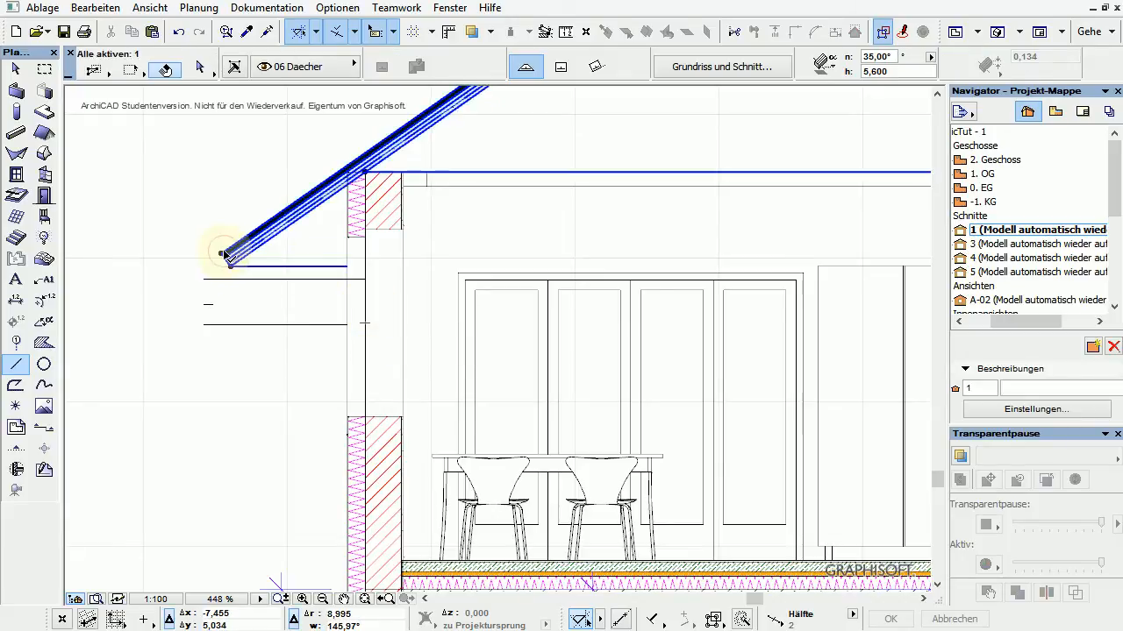
left_click(200, 66)
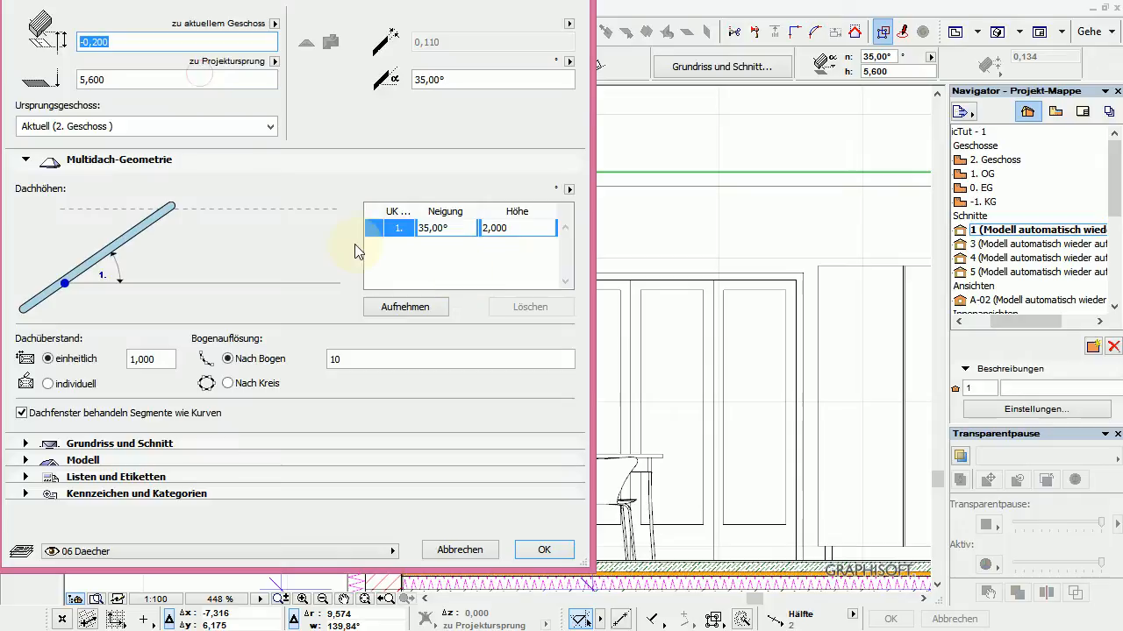
left_click(151, 360)
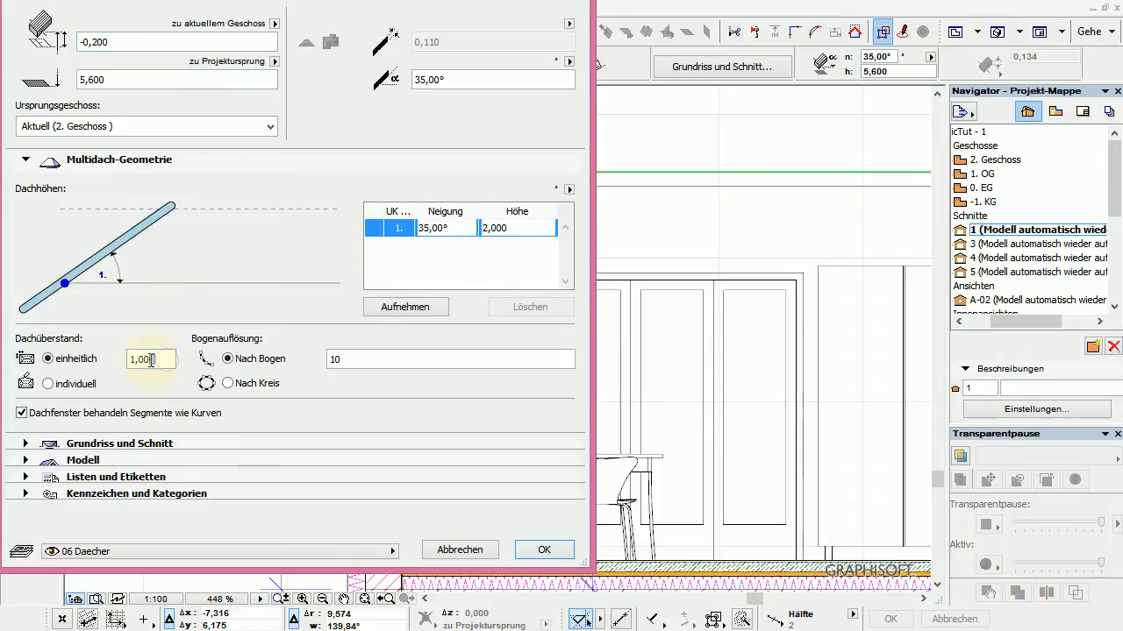
mouse_move(333, 0)
left_mouse_down()
mouse_move(479, 42)
mouse_move(937, 58)
left_mouse_up()
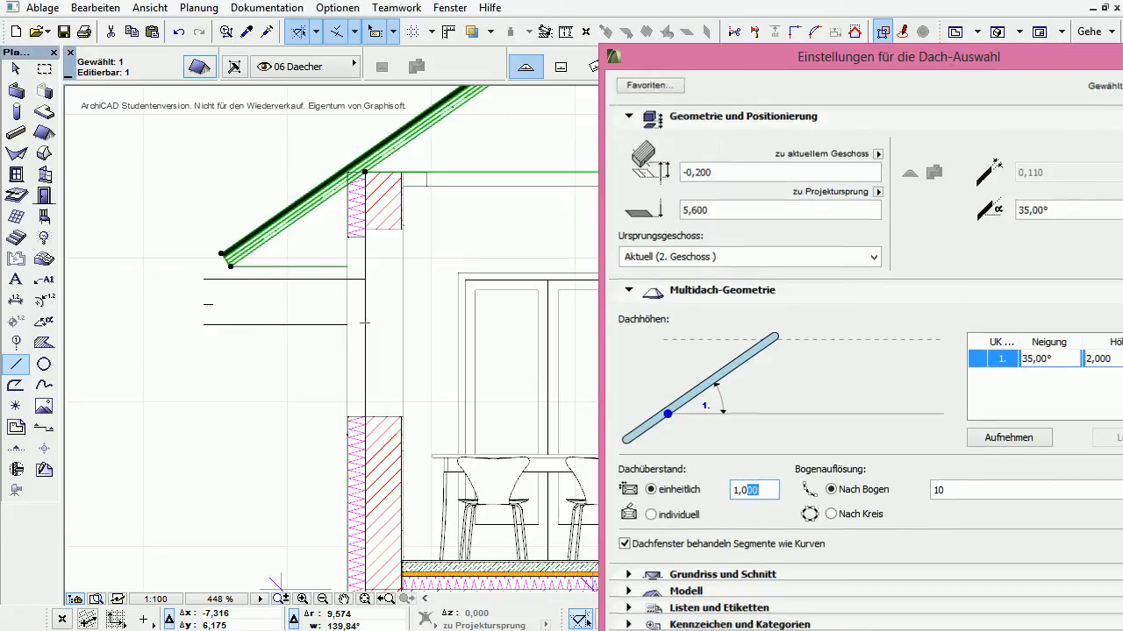
key("Return")
- Move the short line outward so that its inner end aligns with the outer ends of the two reference lines
left_click(16, 68)
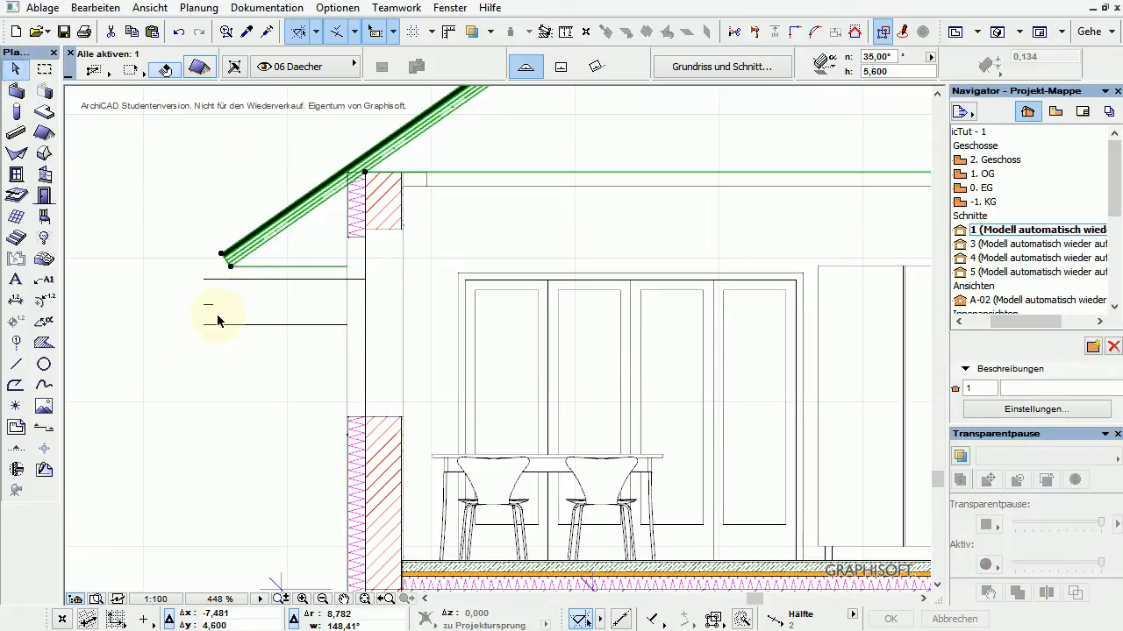
left_click(218, 309)
left_click(213, 304)
key("ctrl+d")
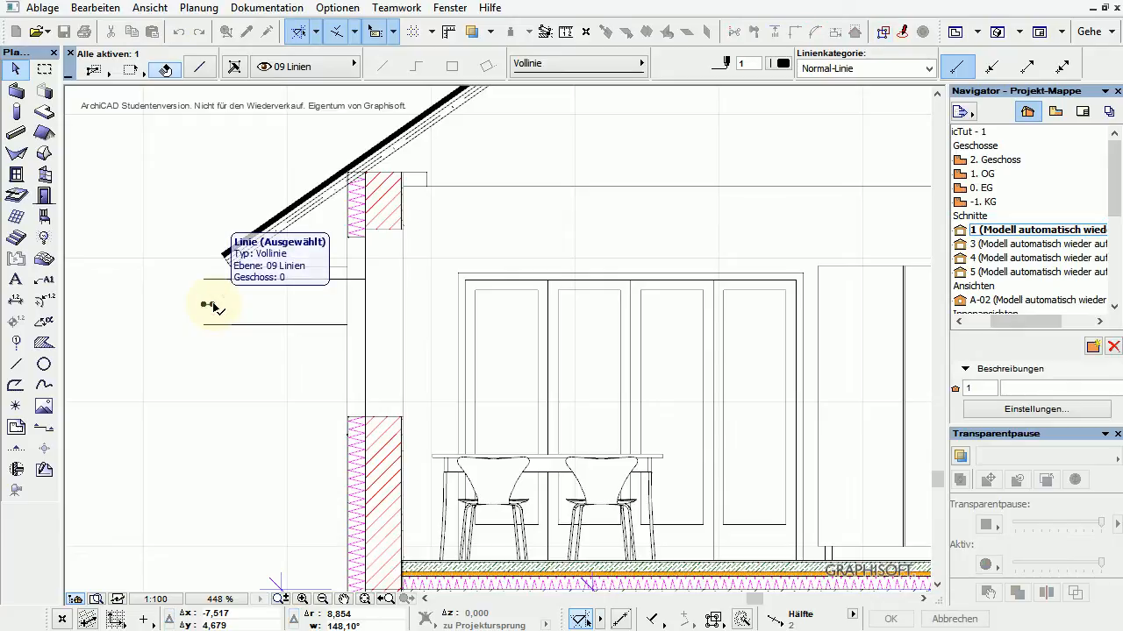
left_click(212, 304)
left_click(201, 305)
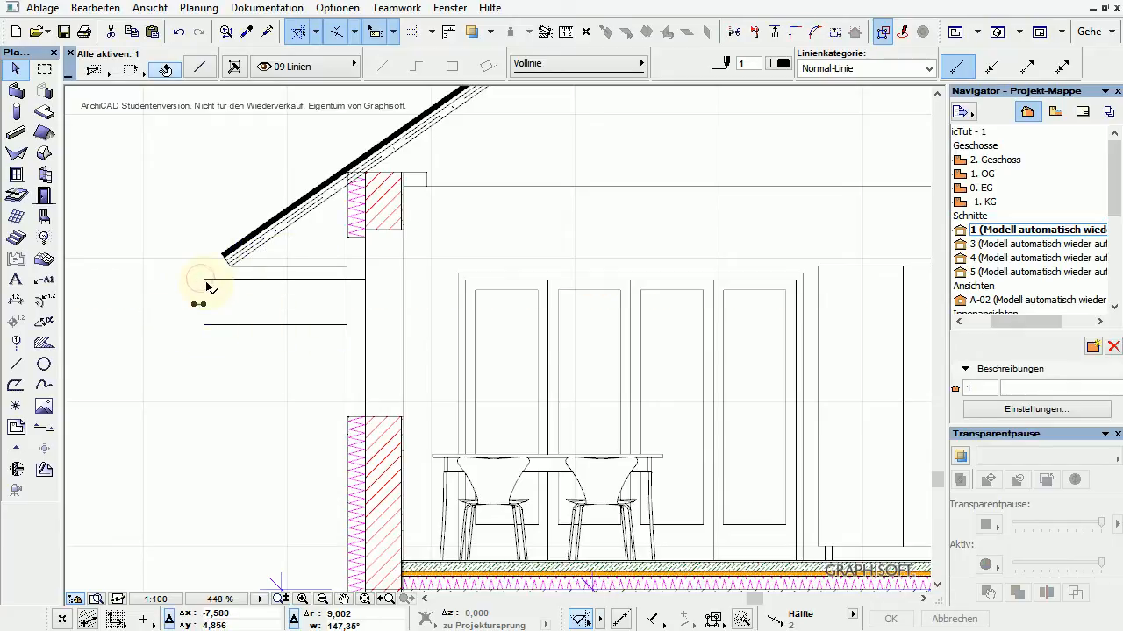
- Measure the horizontal distance from the short line's outer end to the masonry's outer face
left_click(16, 365)
left_click(198, 300)
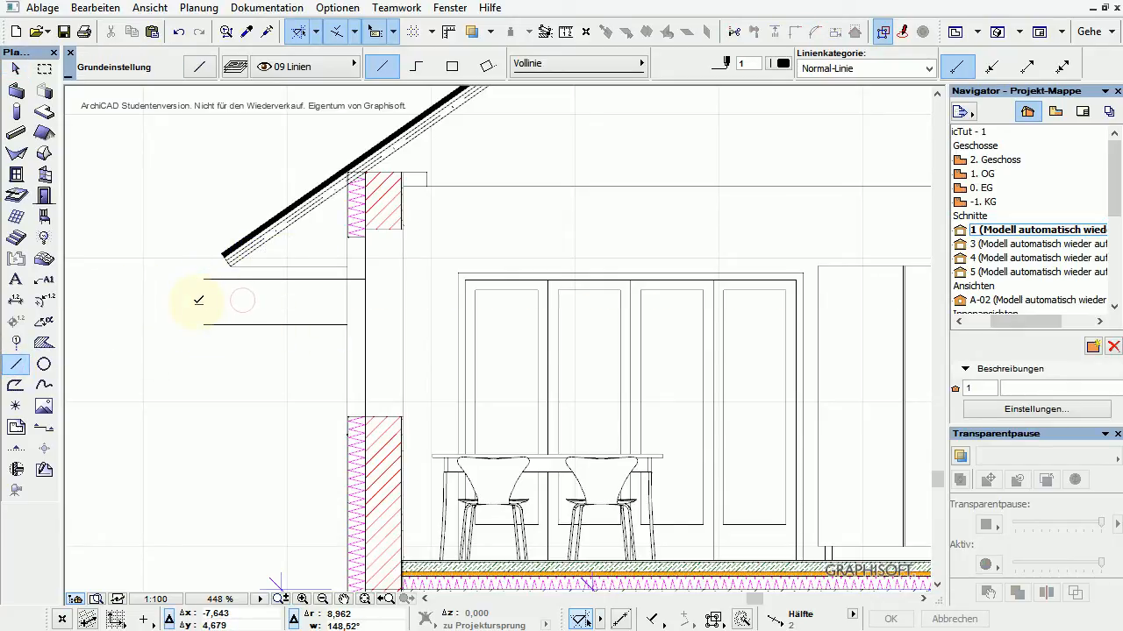
left_click(195, 305)
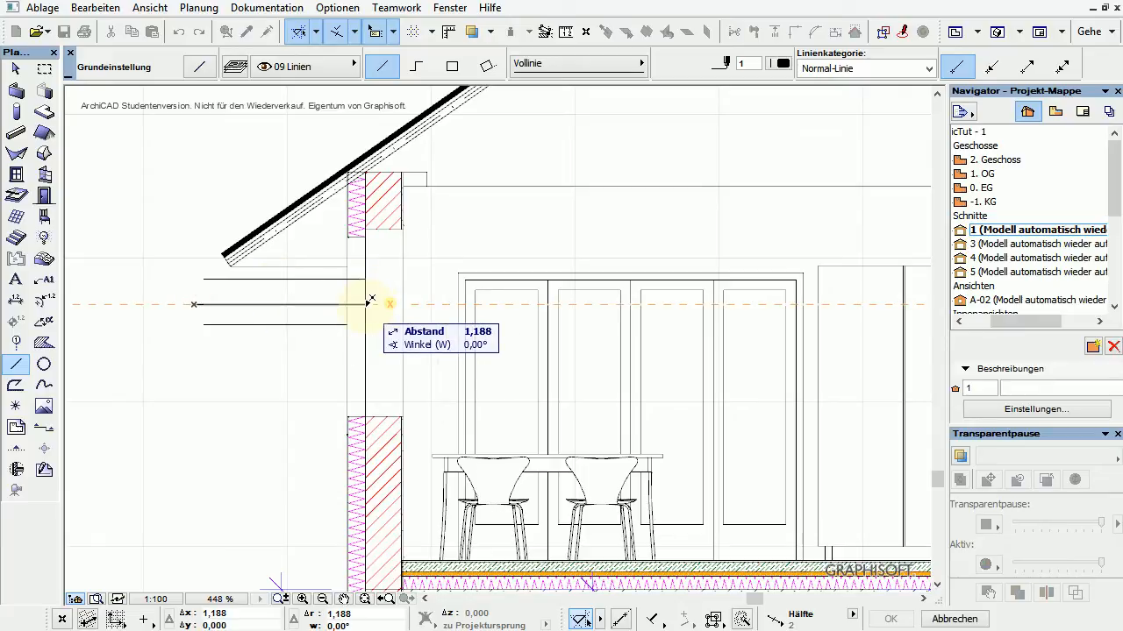
key("Escape")
- Set the roof's uniform overhang (Dachüberstand einheitlich) to 1.188 m
left_click(292, 208, "shift")
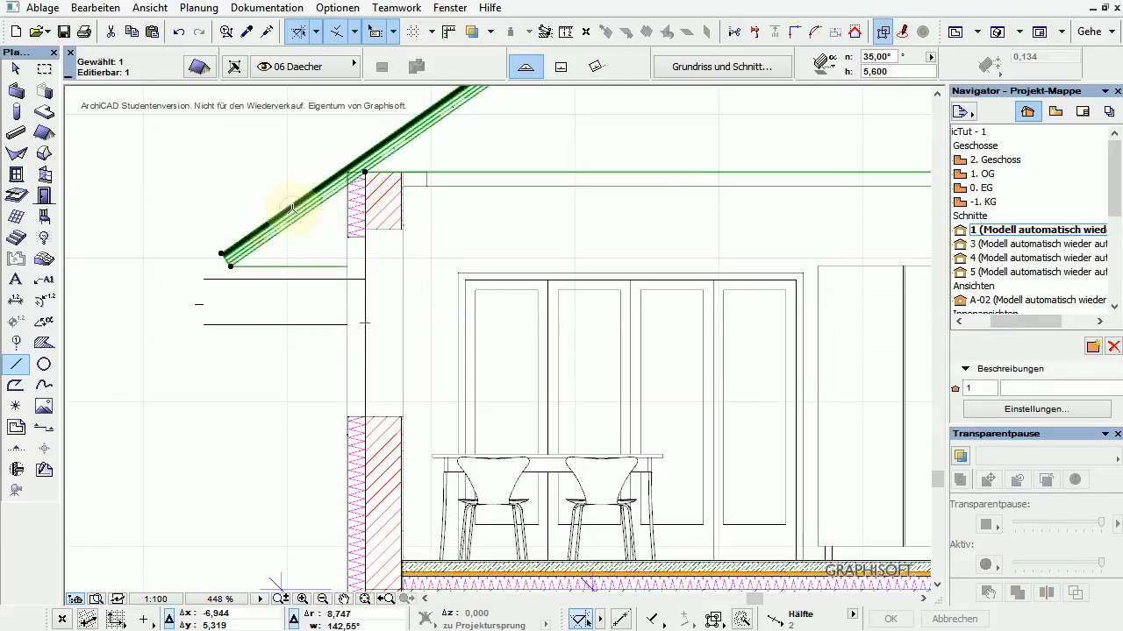
key("ctrl+t")
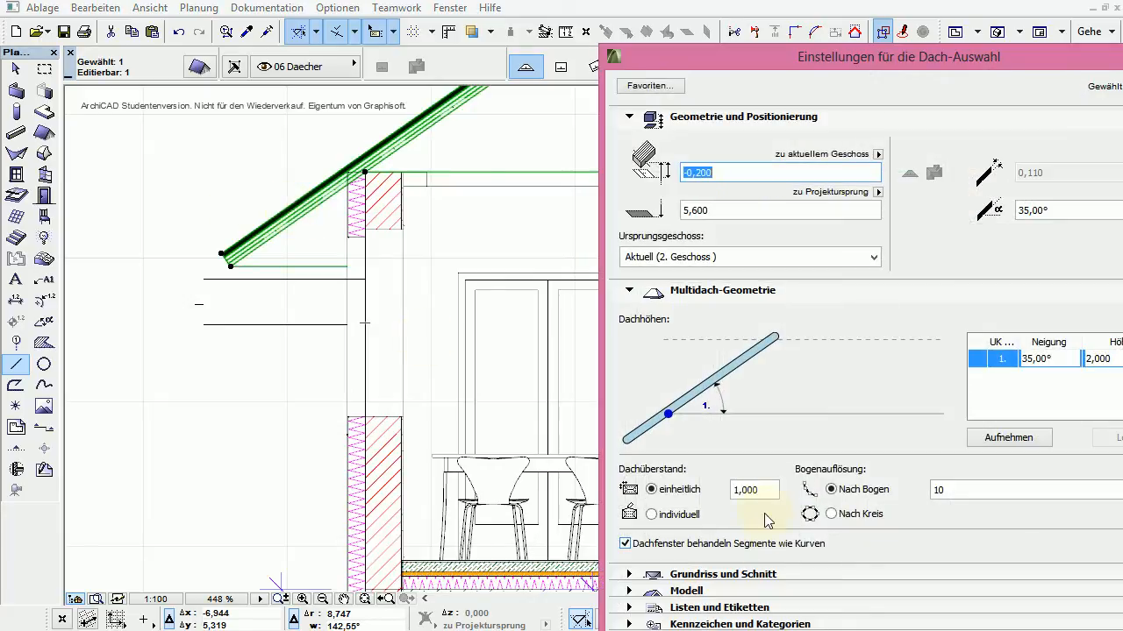
left_click(763, 493)
left_click_drag(764, 495, 740, 494)
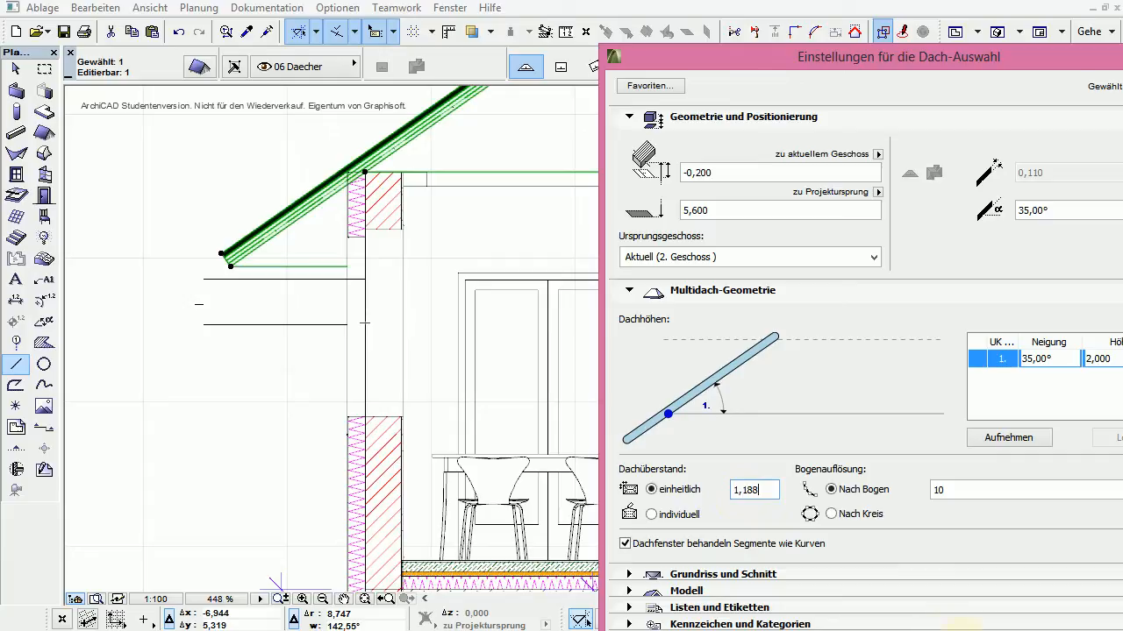
key("Return")
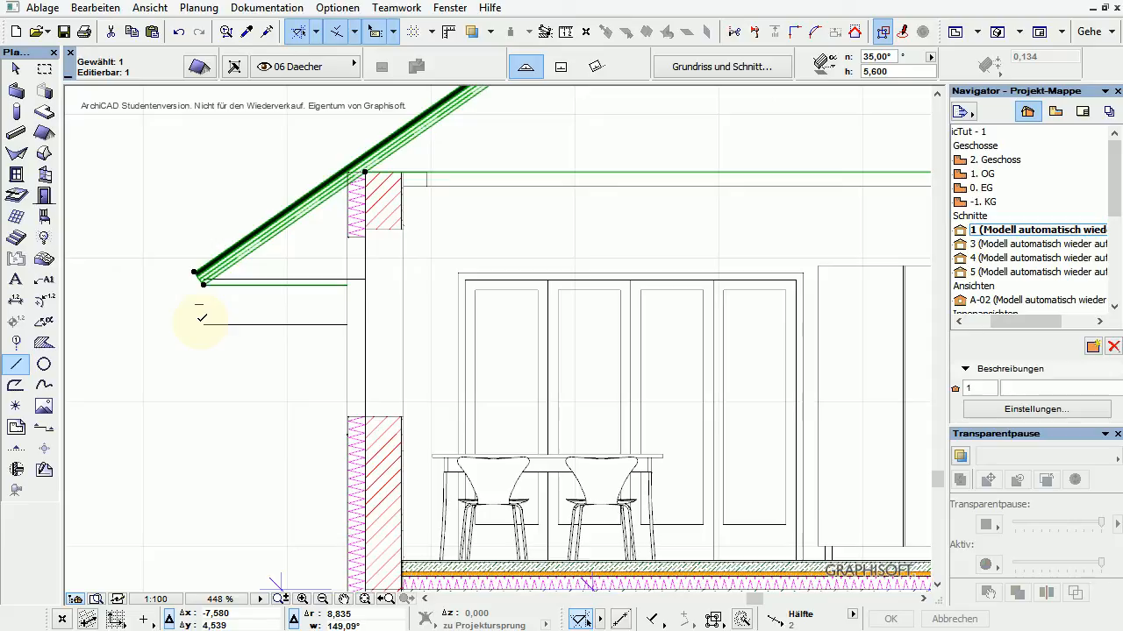
left_click(139, 146)
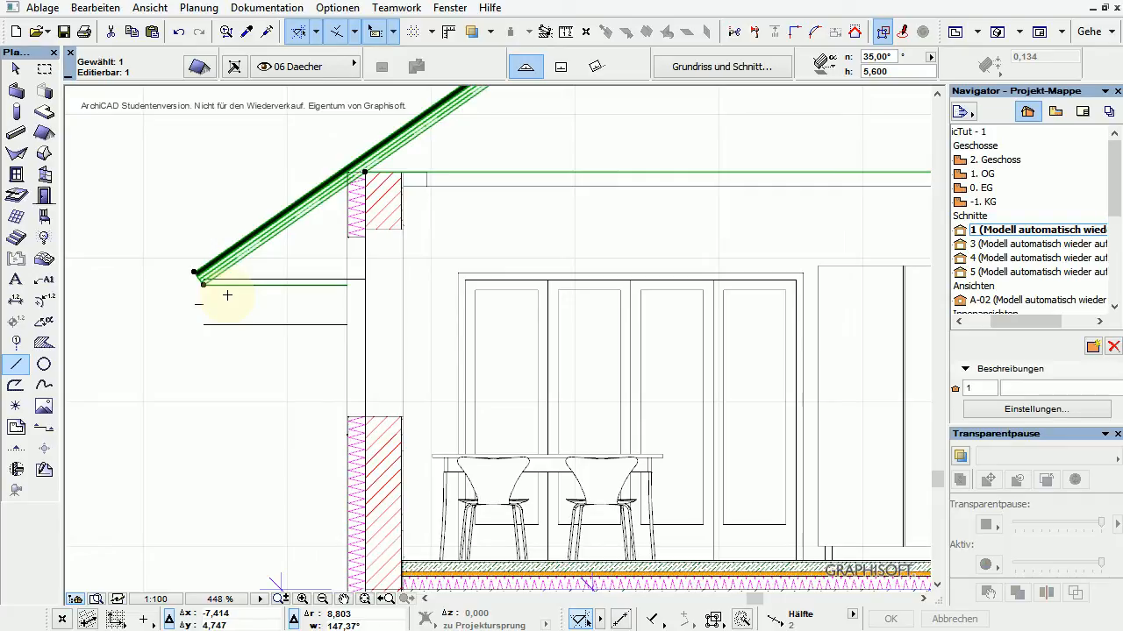
- Move the short line back inward so that its outer end aligns with the outer ends of the reference lines
left_click(15, 68)
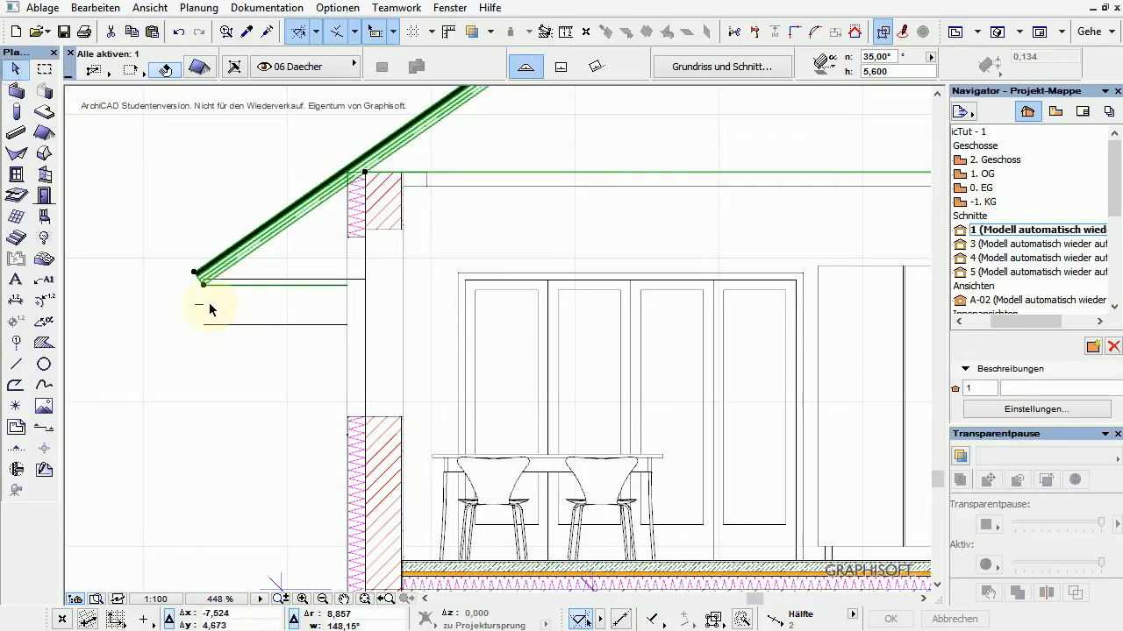
left_click(200, 307)
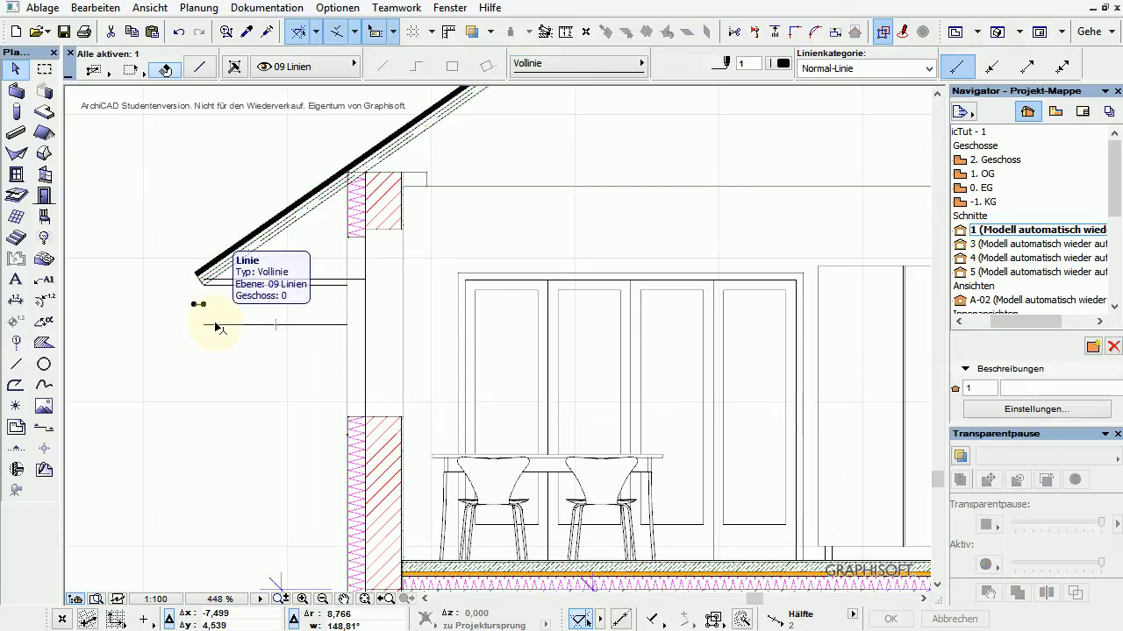
left_click(194, 306)
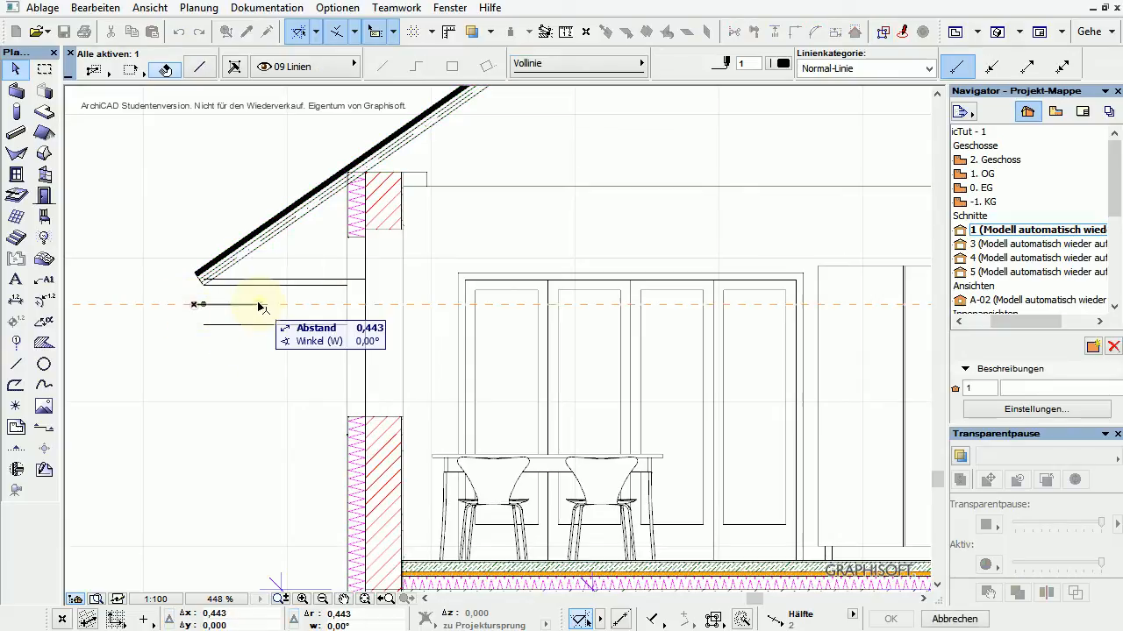
left_click(202, 327)
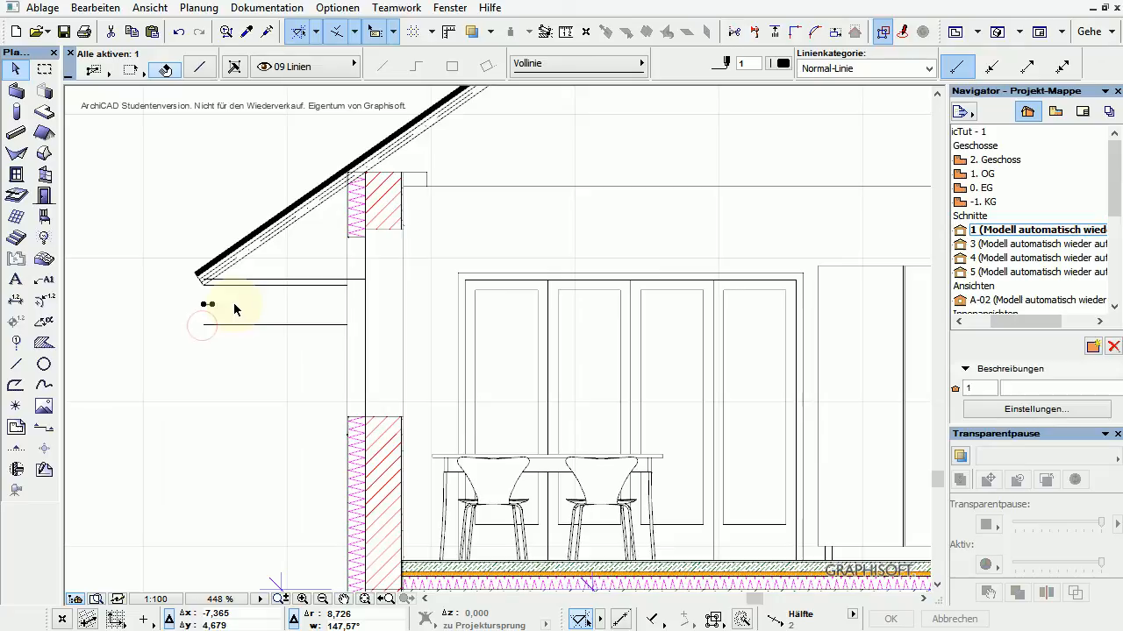
left_click(250, 240)
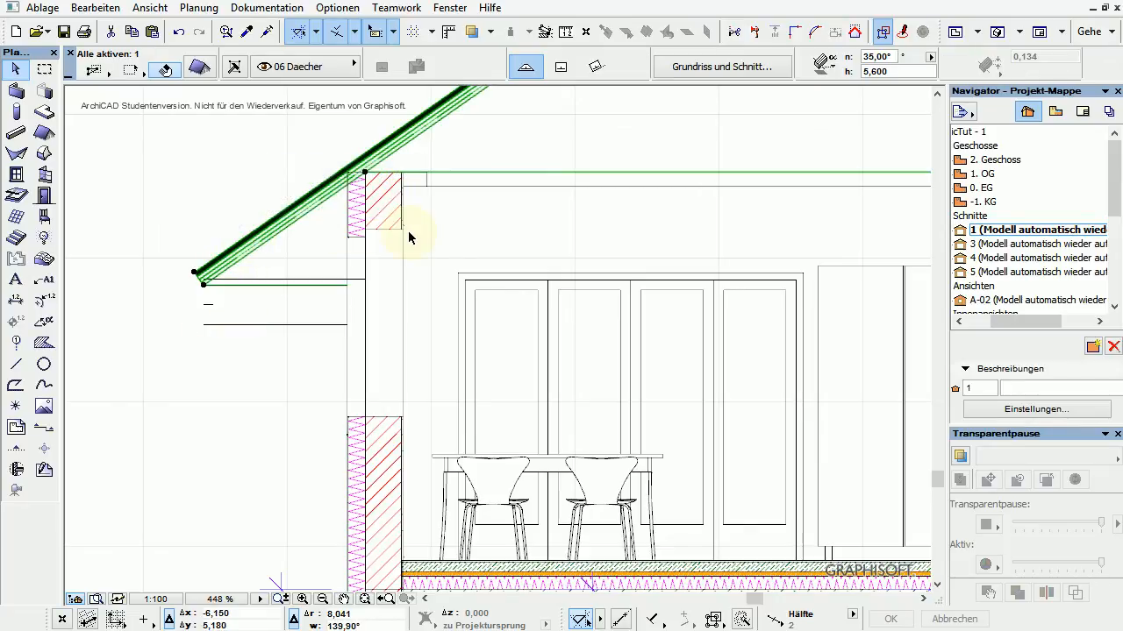
key("ctrl+t")
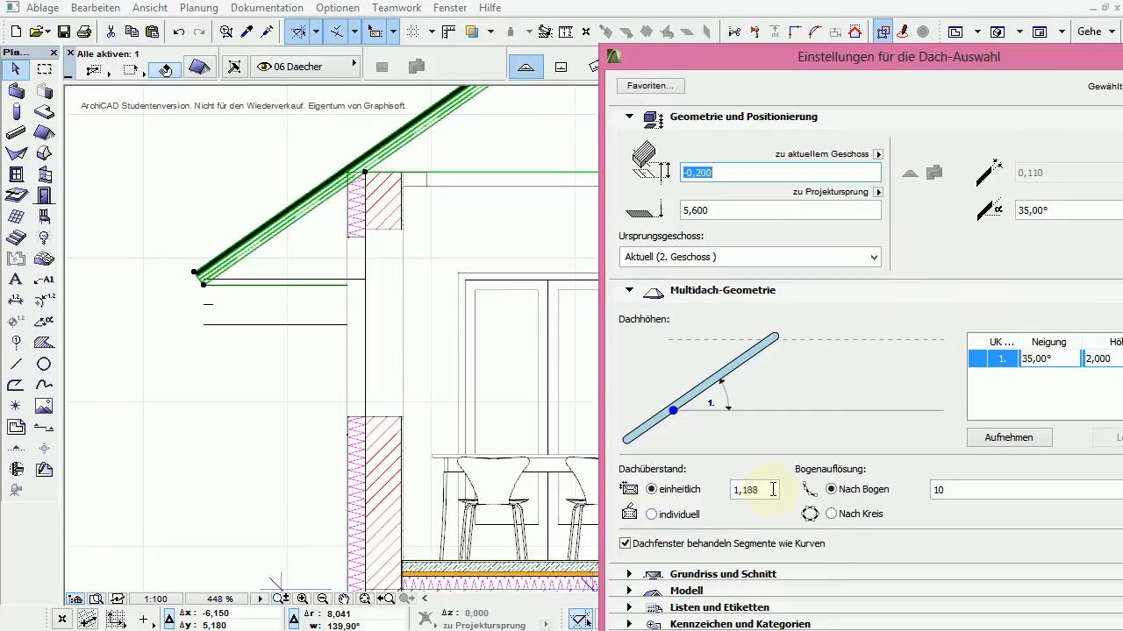
left_click_drag(772, 490, 755, 502)
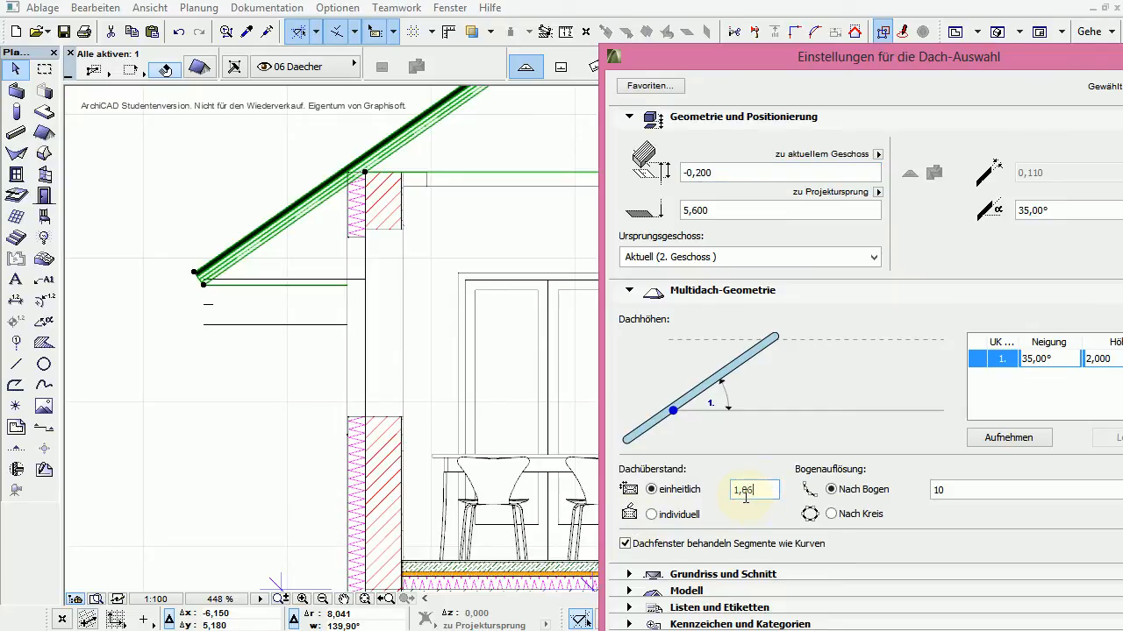
type("860")
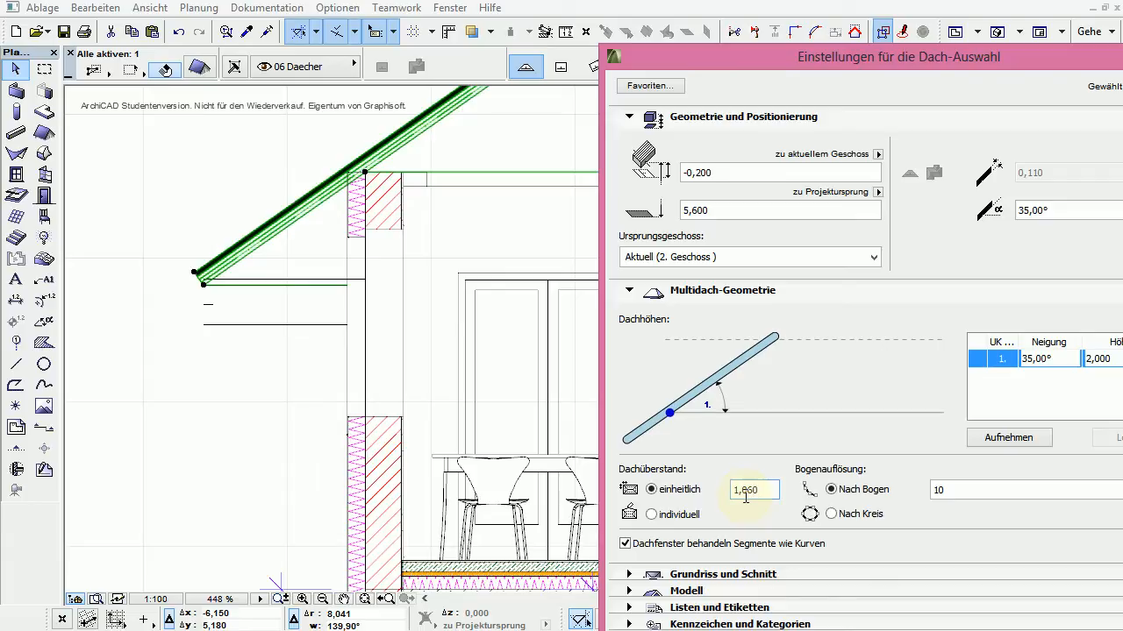
key("Escape")
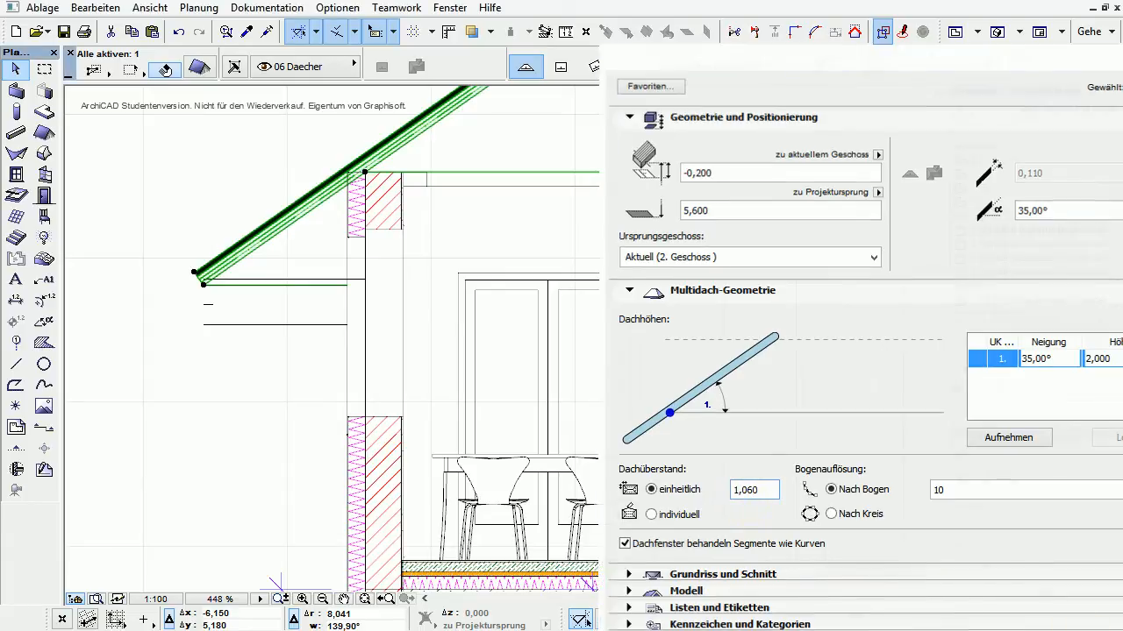
left_click(243, 401)
- Measure the horizontal distance from the short line's inner end to the masonry's outer face
left_click(17, 364)
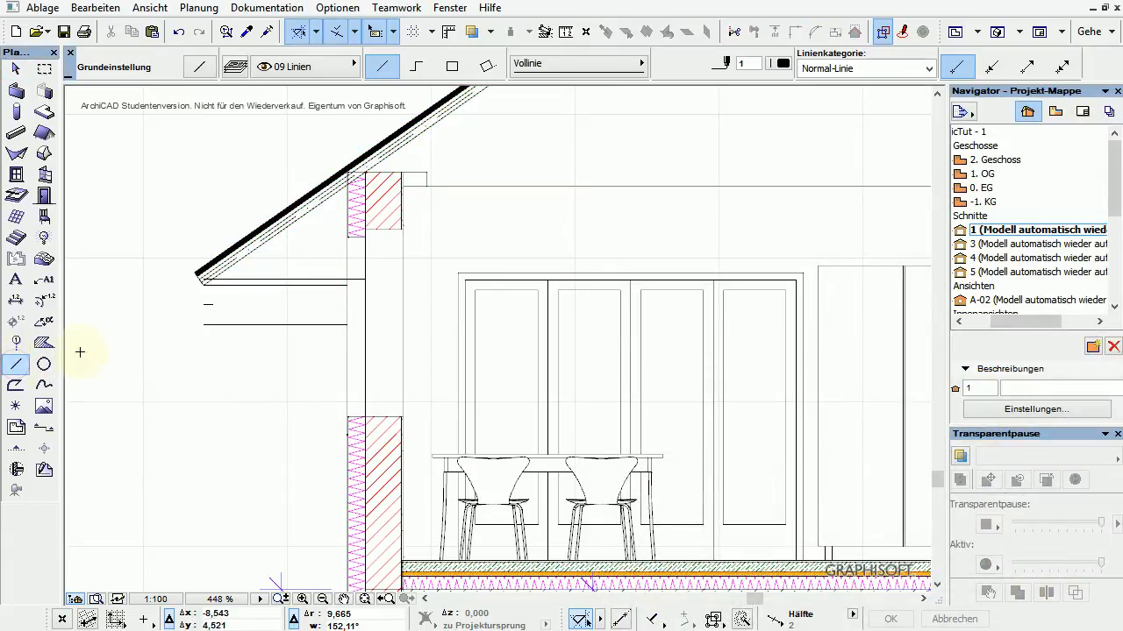
left_click(212, 305)
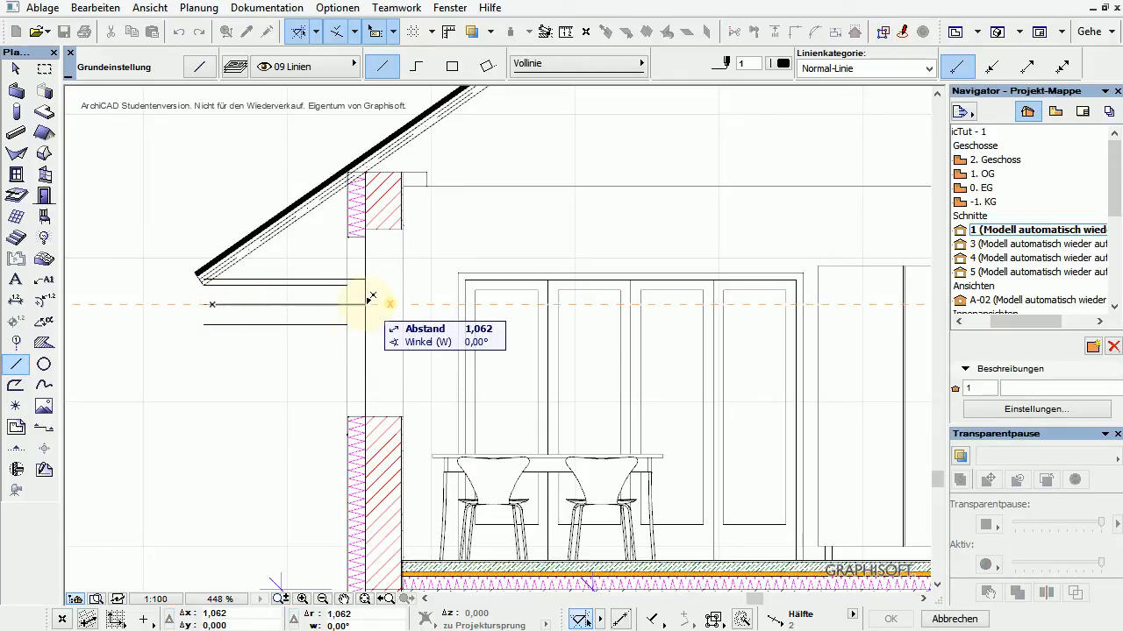
key("Escape")
- Set the roof's uniform overhang (Dachüberstand einheitlich) to 1.062 m
left_click(263, 226, "shift")
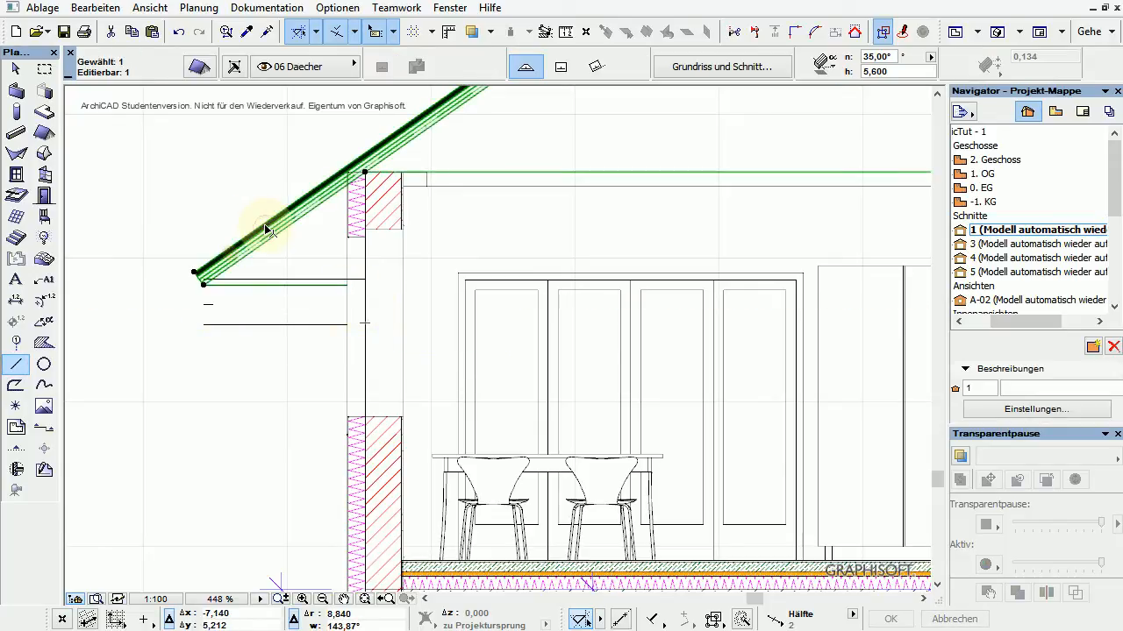
double_click(267, 230)
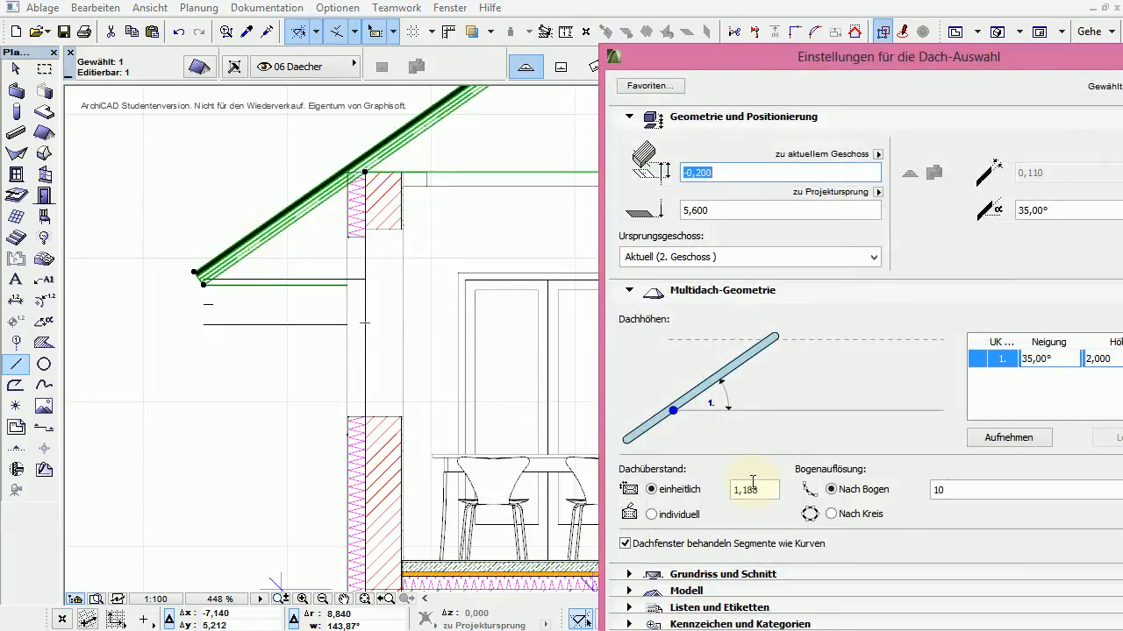
left_click_drag(760, 488, 748, 490)
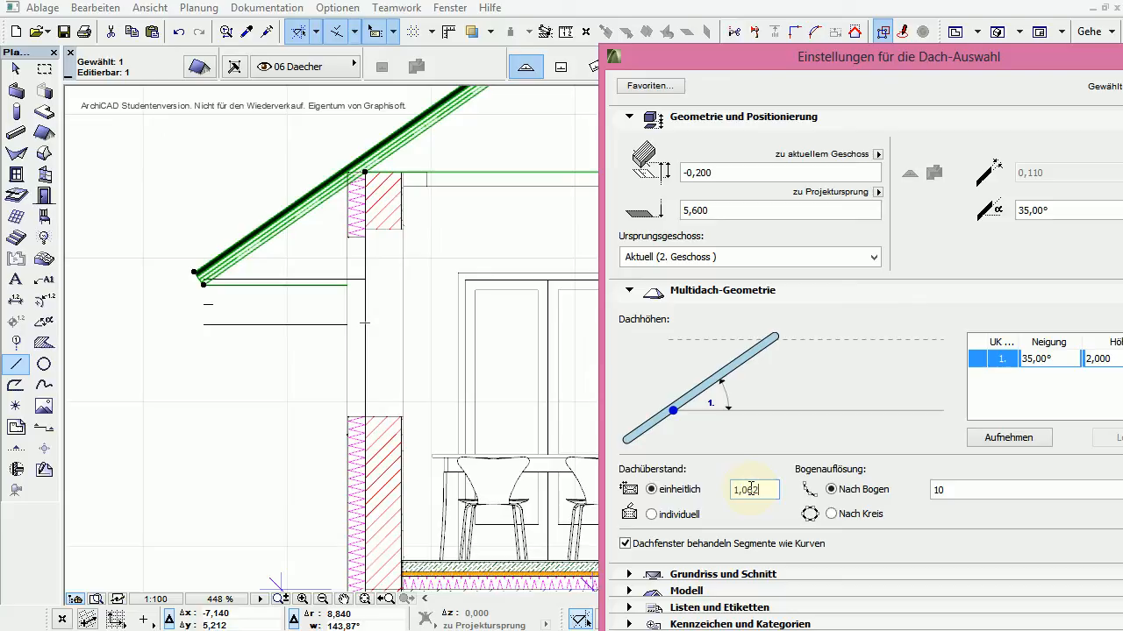
key("Return")
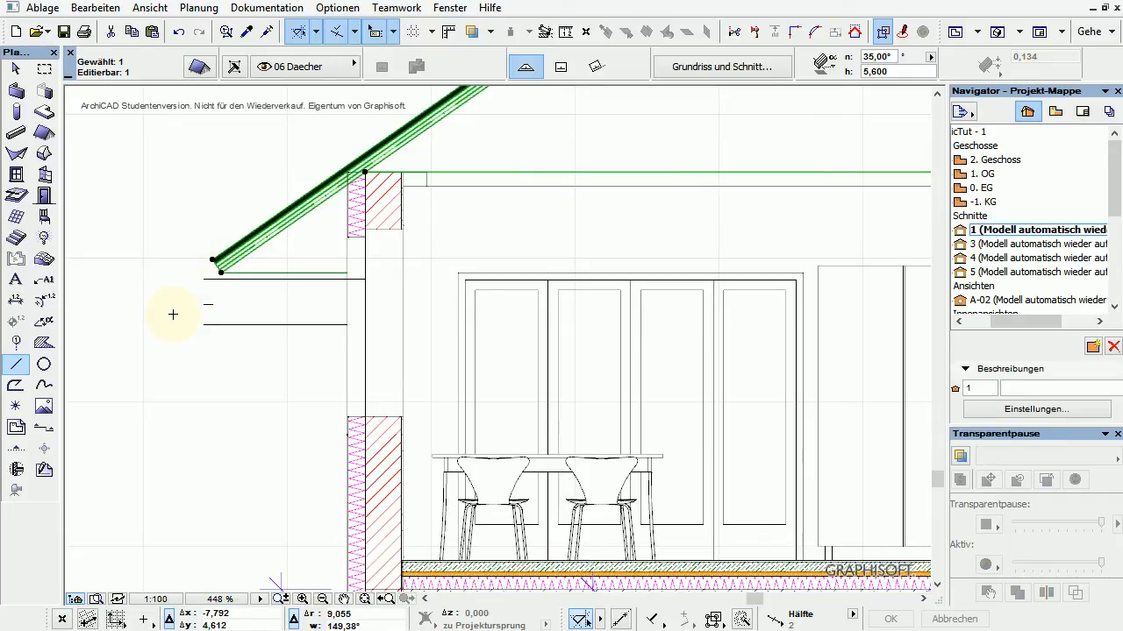
scroll(475, 301, "down", 5)
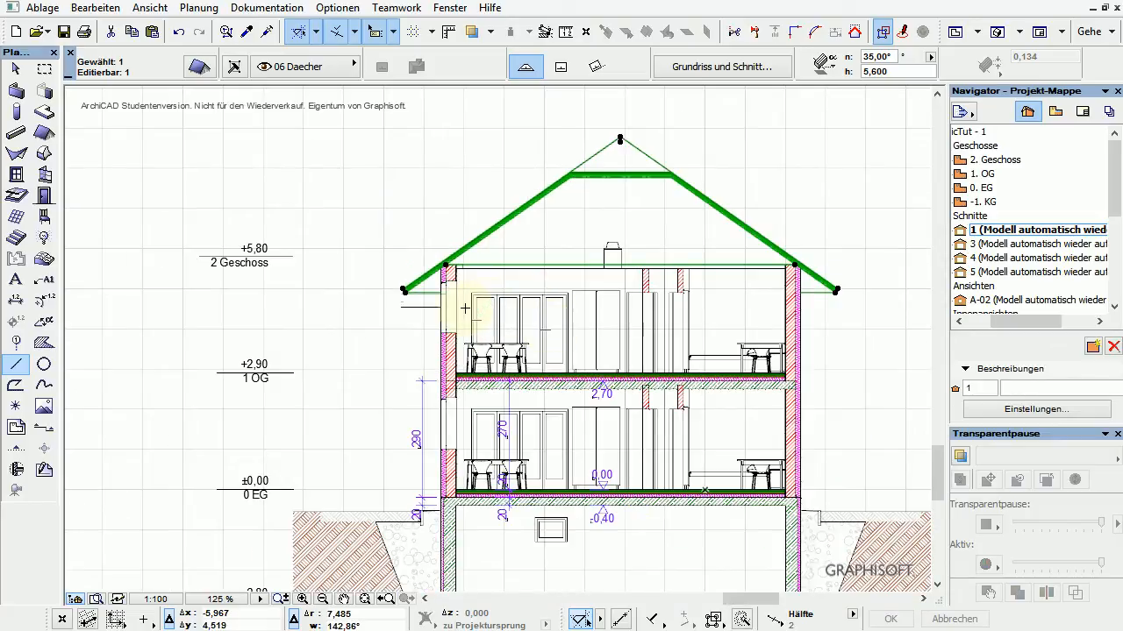
- Open the 1. OG floor plan and enclose the roofed house's outer walls in a rectangular marquee limited to the current storey
key("F2")
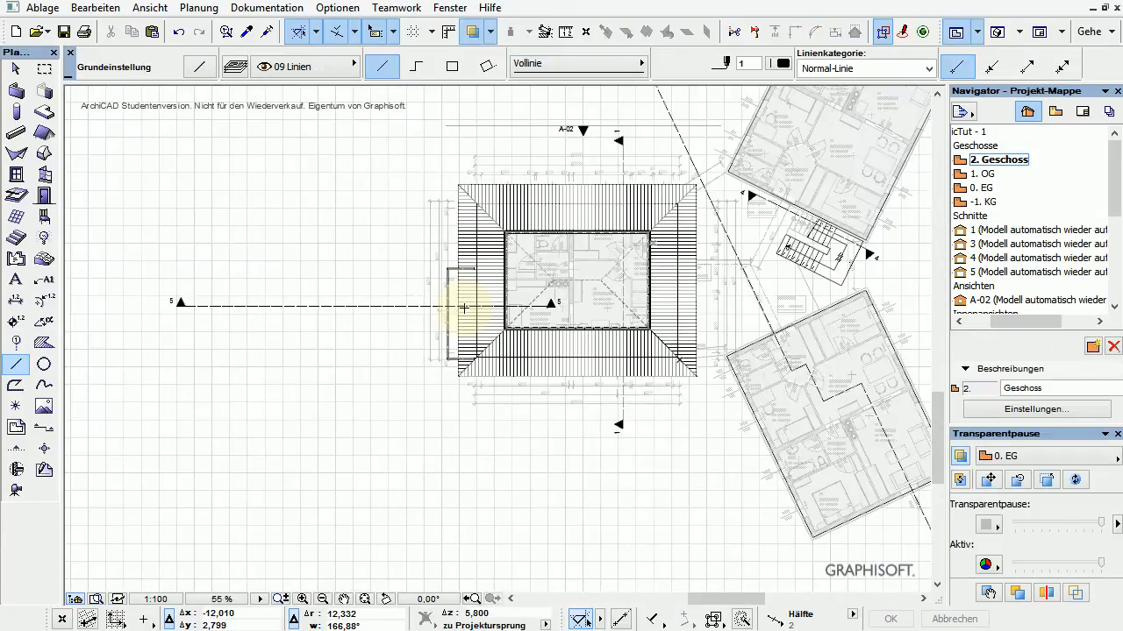
double_click(980, 173)
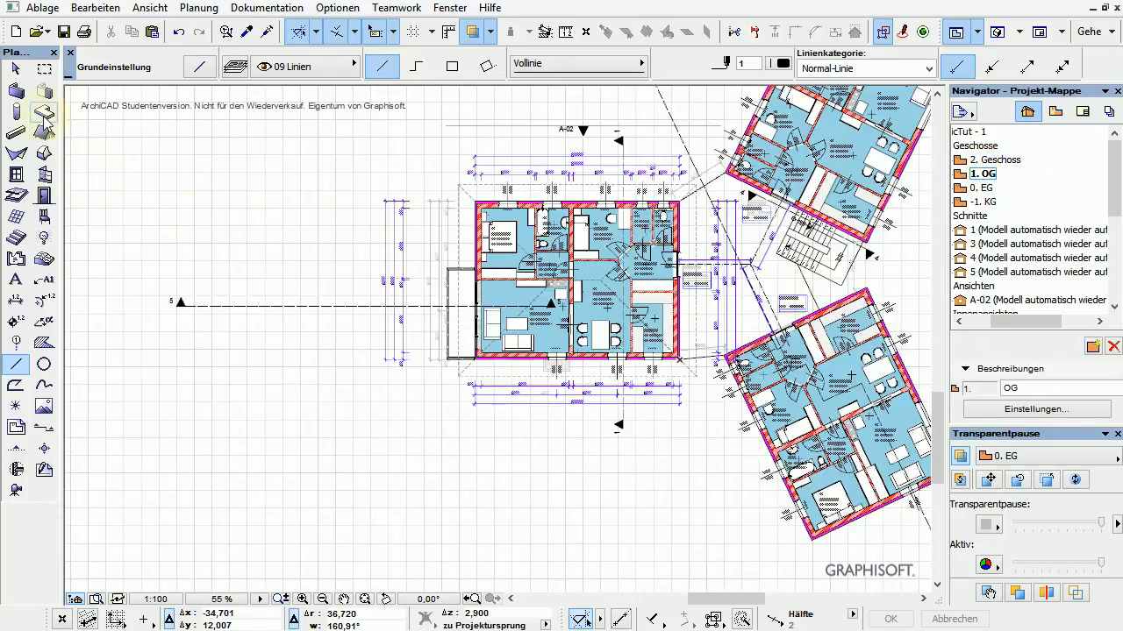
left_click(14, 70)
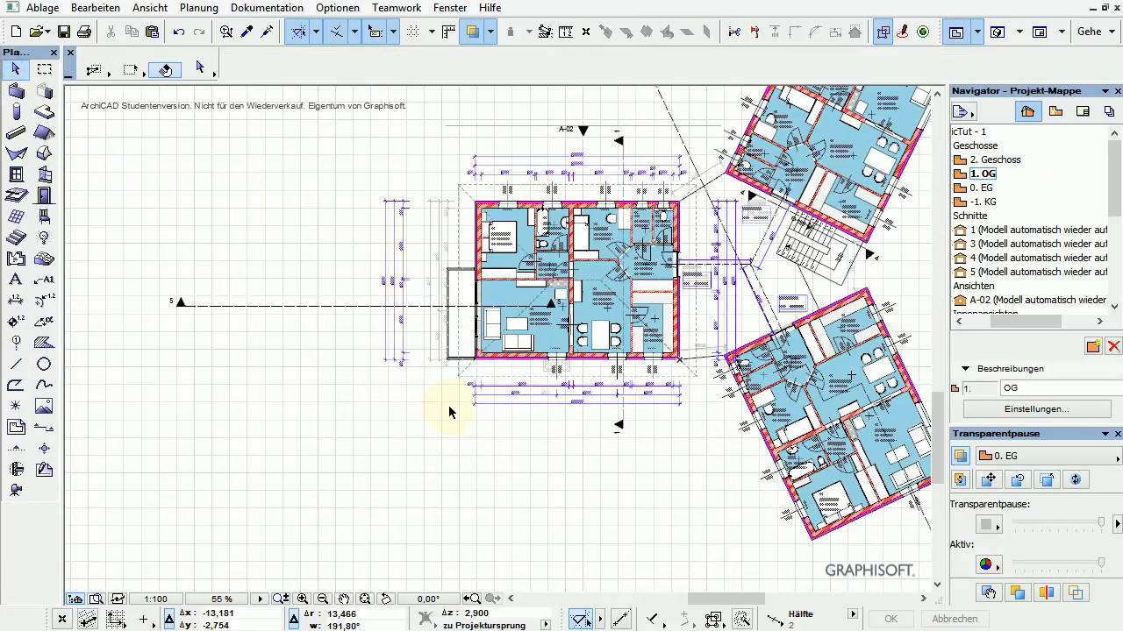
left_click(46, 77)
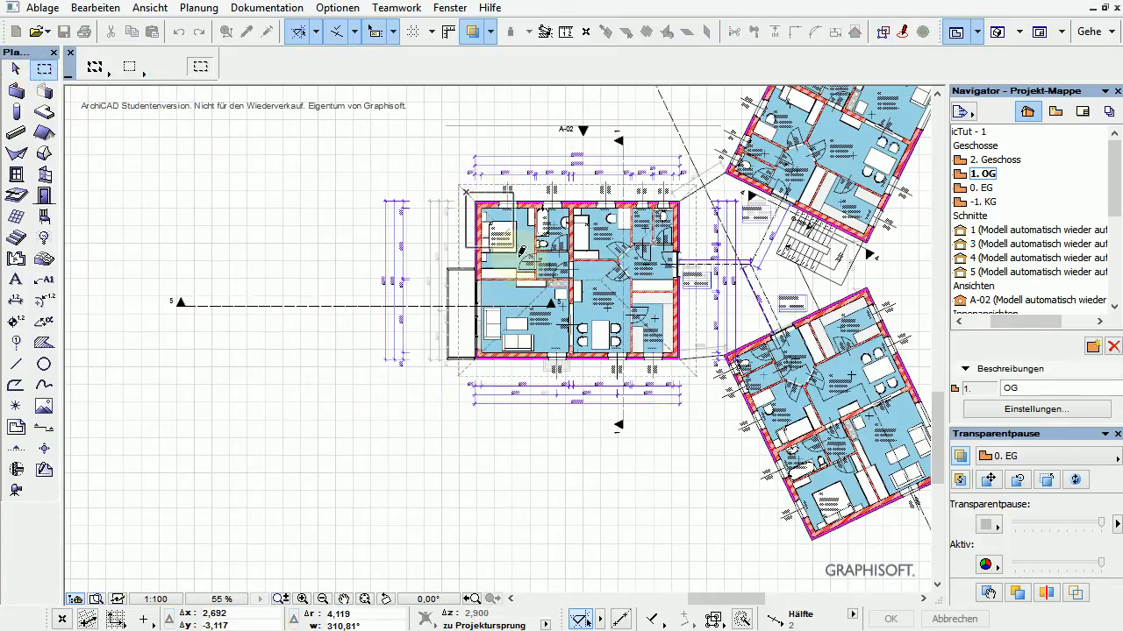
left_click(466, 192)
left_click(693, 354)
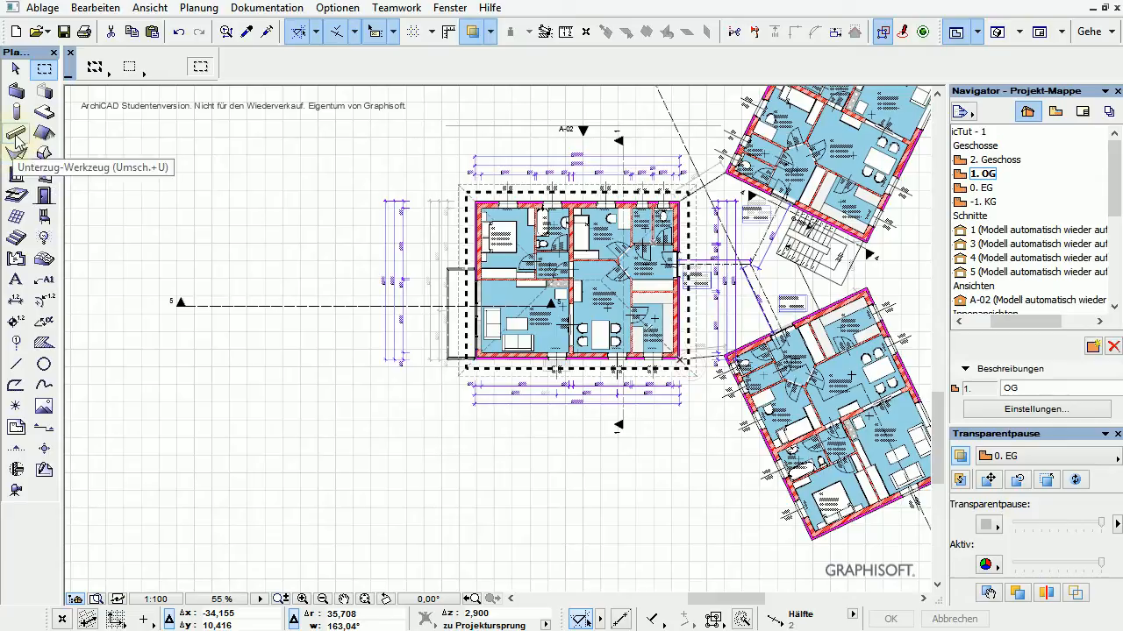
left_click(97, 63)
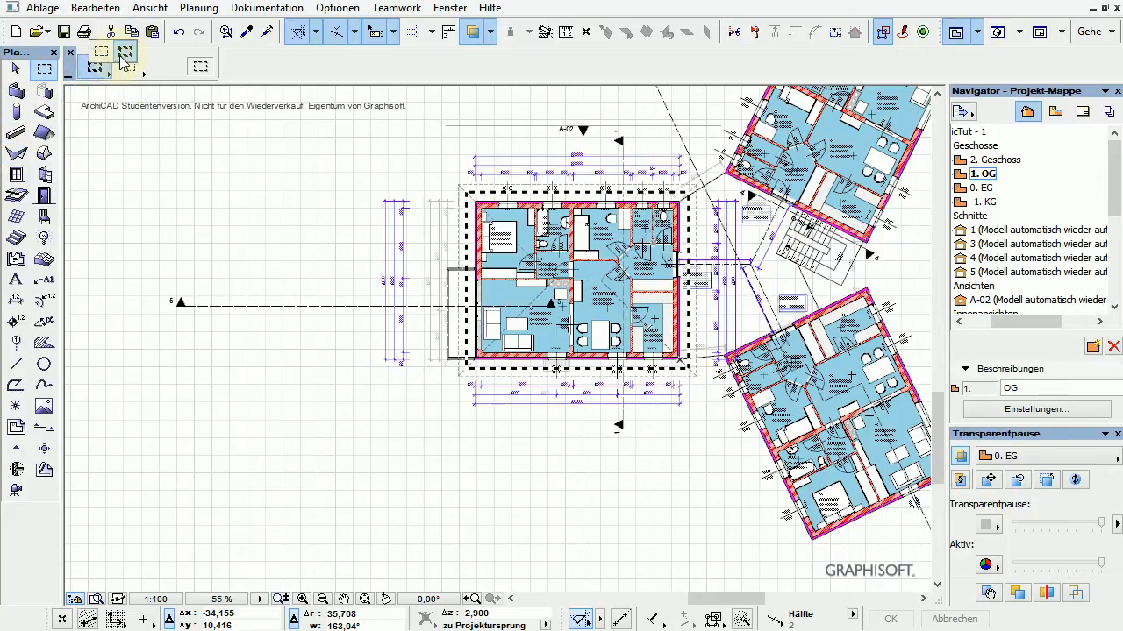
left_click(101, 52)
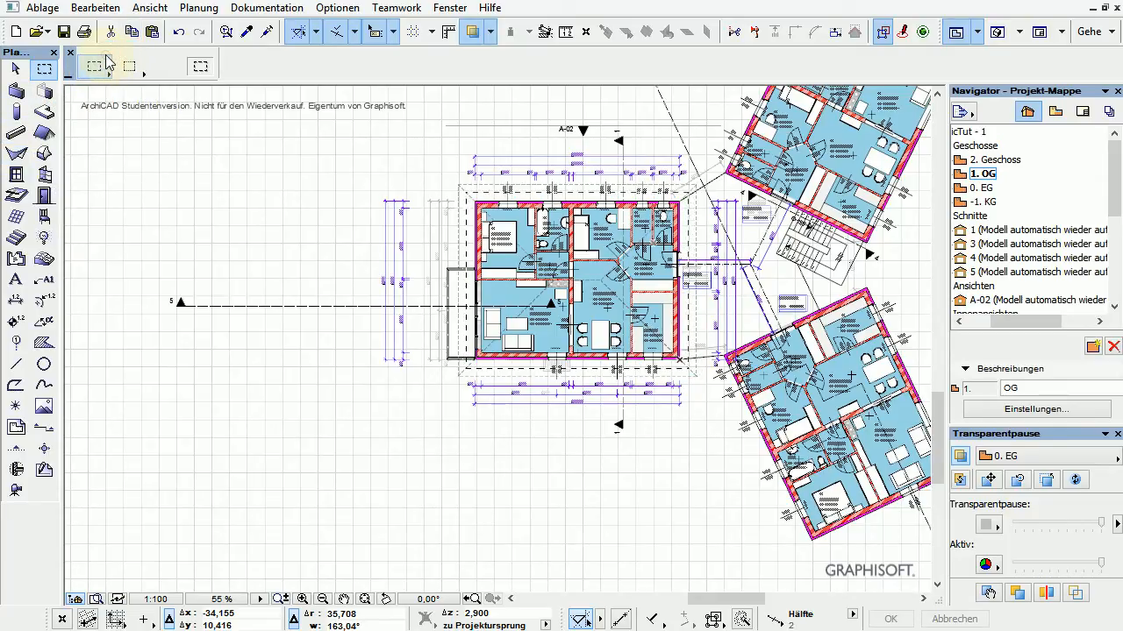
- Show the marqueed house's walls together with the roof in 3D and select all the walls there
left_click(15, 92)
key("ctrl+a")
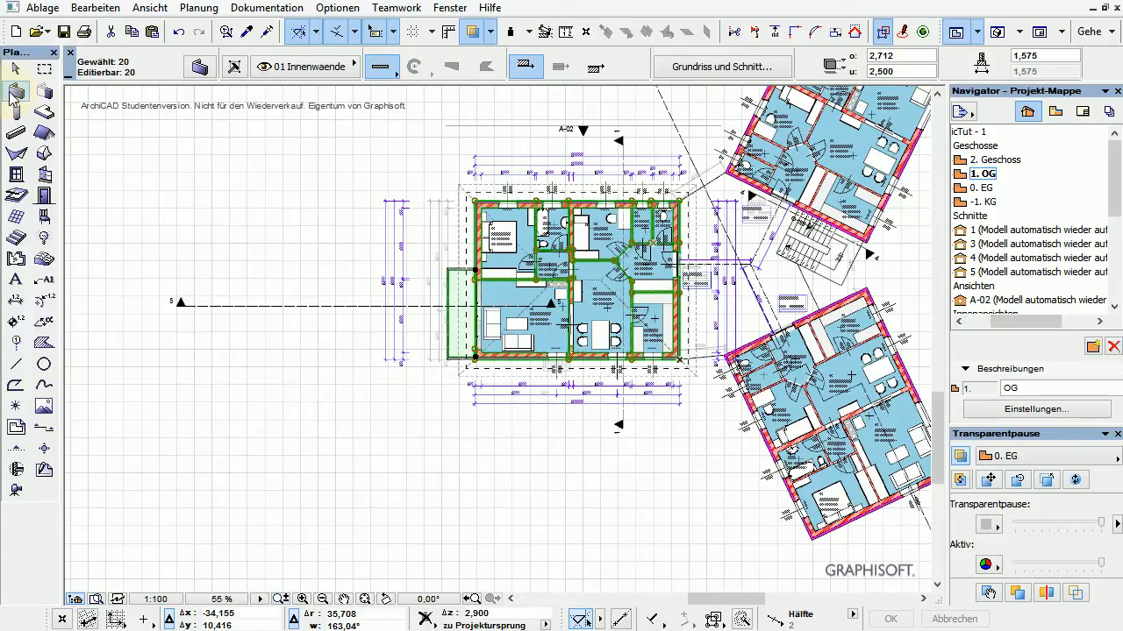
key("shift")
left_click(459, 185, "shift")
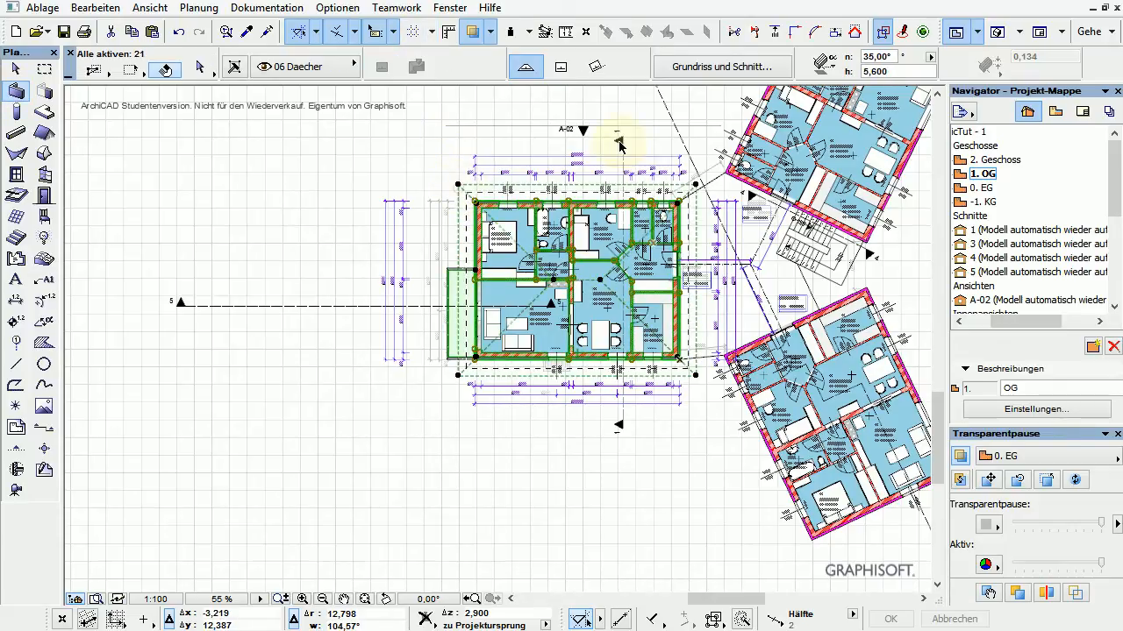
key("F5")
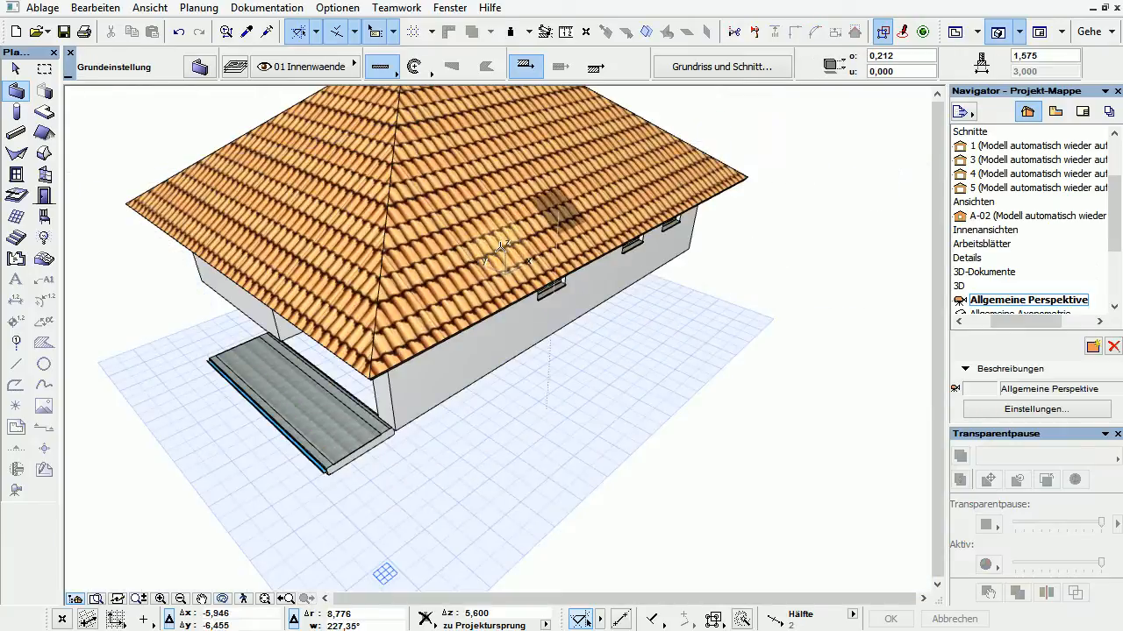
left_click(15, 91)
key("ctrl+a")
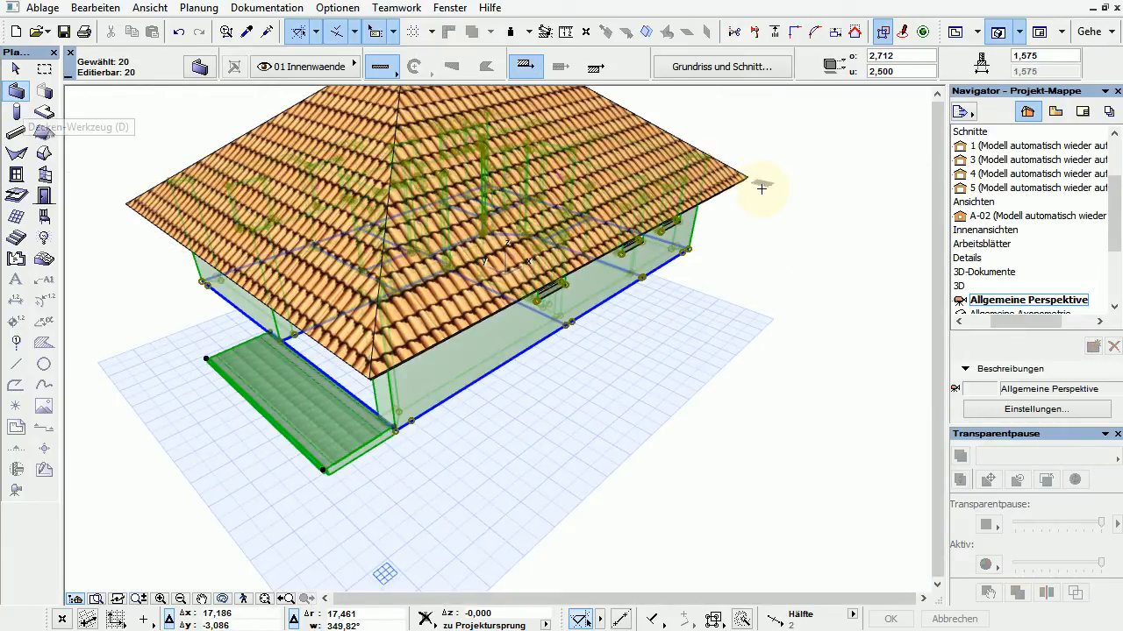
- Try setting the selected walls' base elevation relative to the project origin to 5.000 m, and undo it
key("ctrl+t")
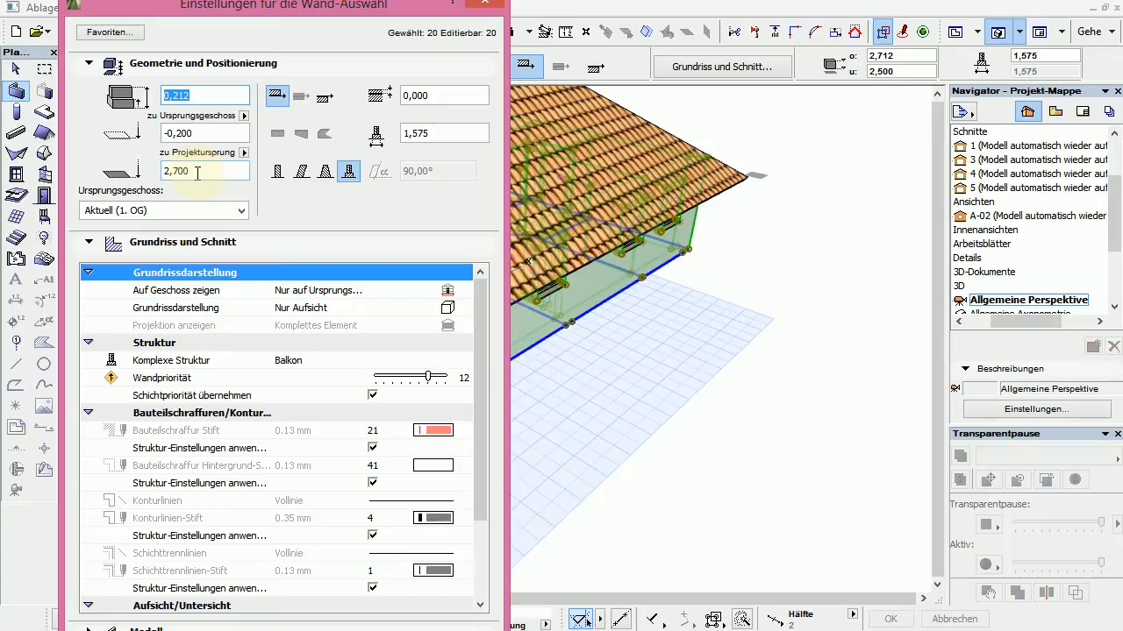
left_click(198, 173)
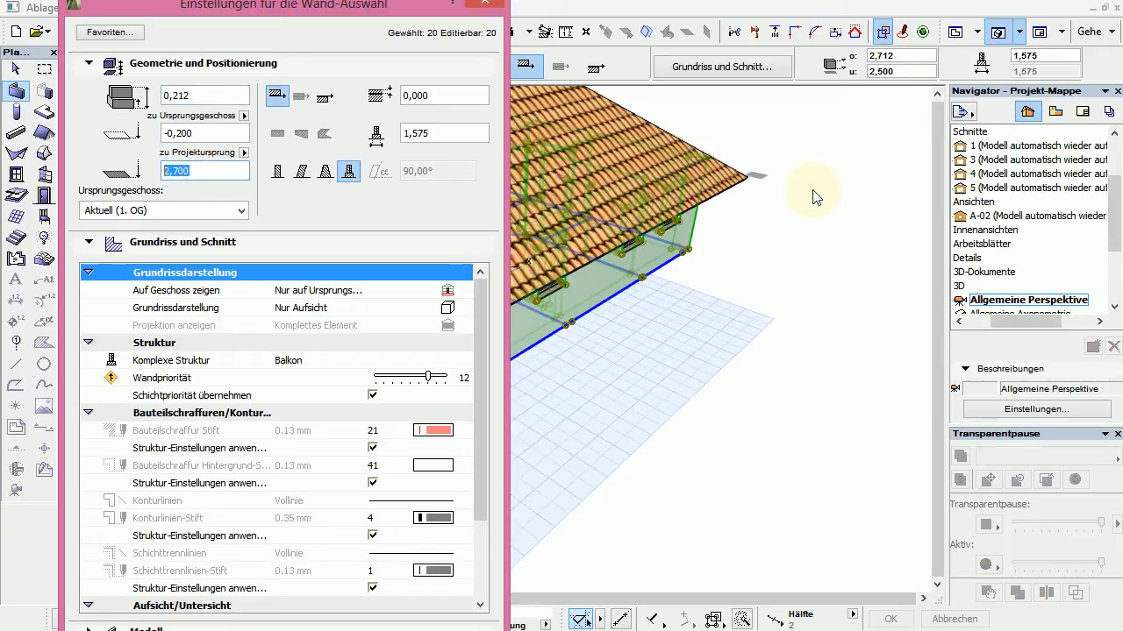
key("Return")
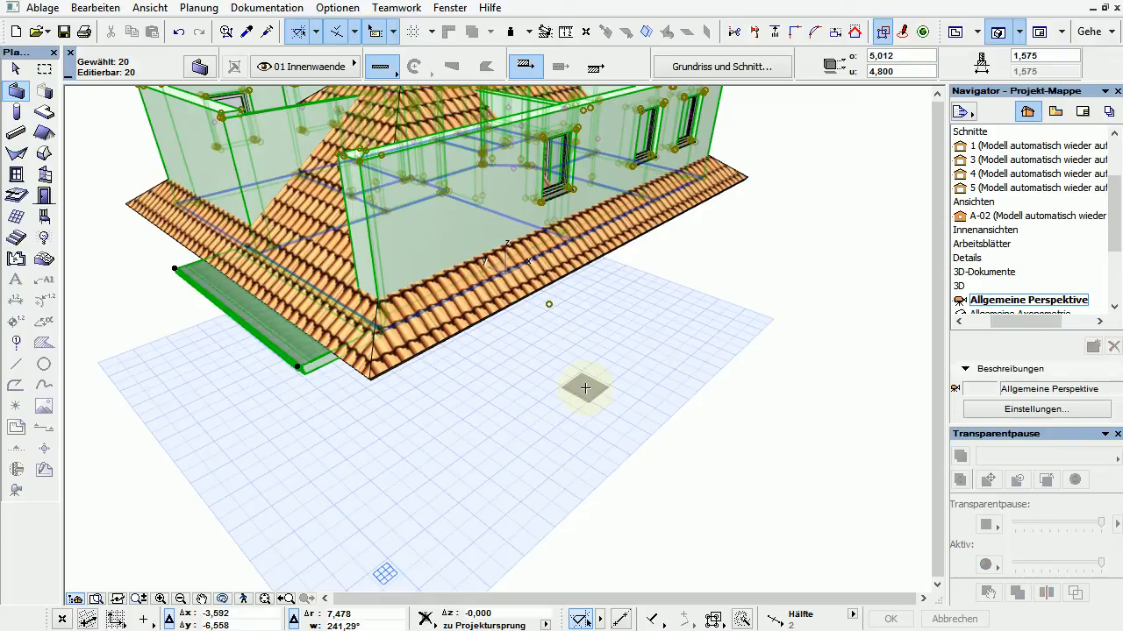
key("ctrl+t")
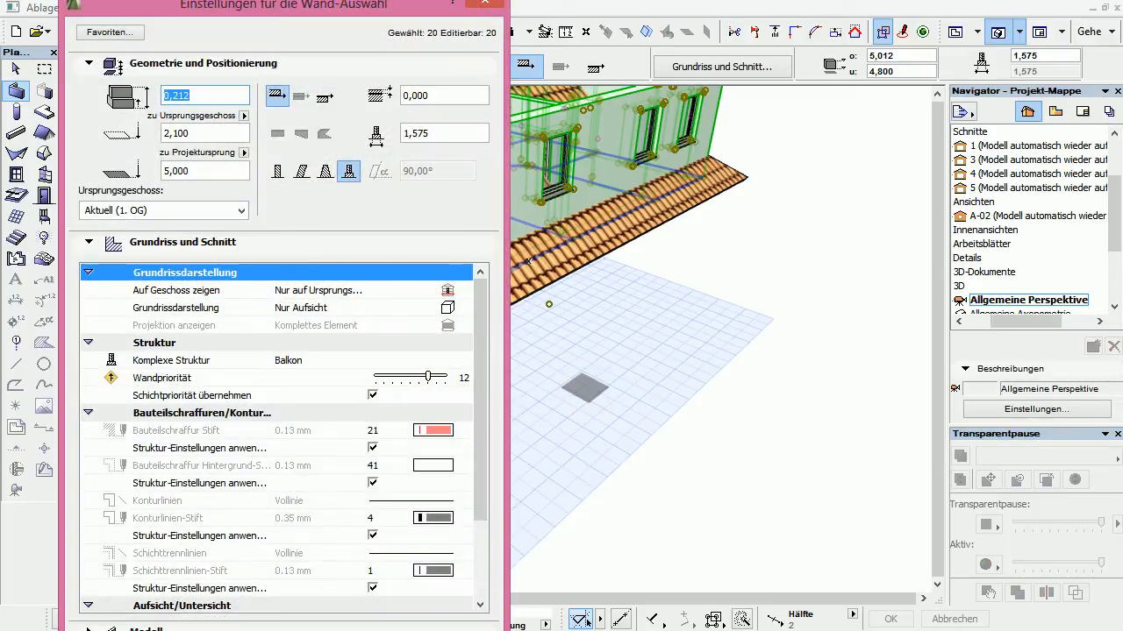
key("Escape")
key("ctrl+z")
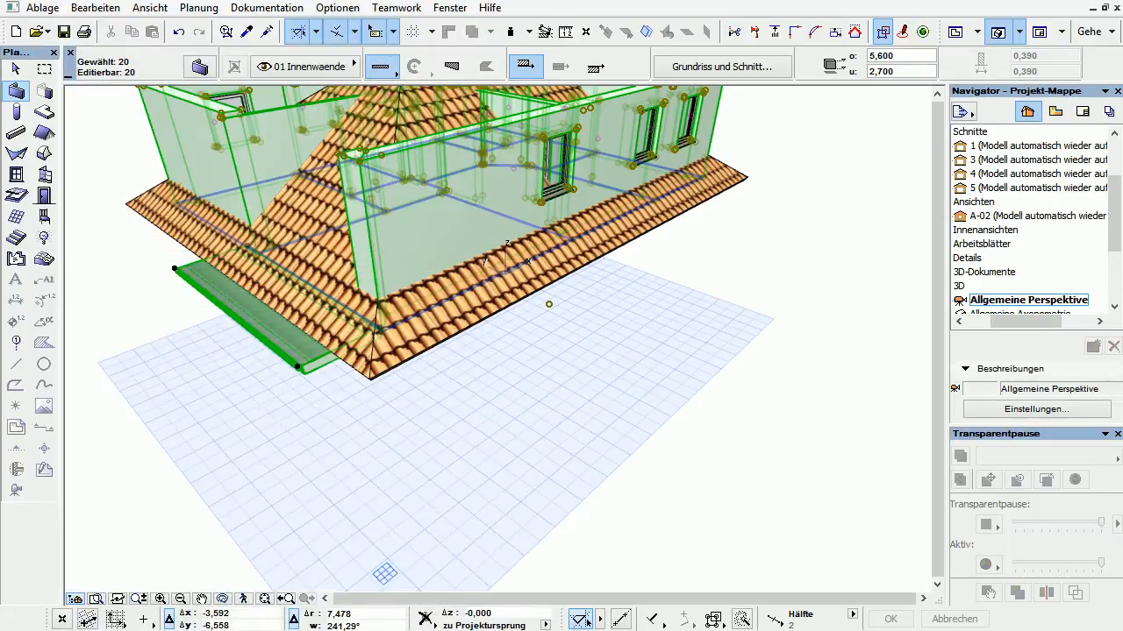
- Set the selected walls' height to 5.000 m
key("ctrl+t")
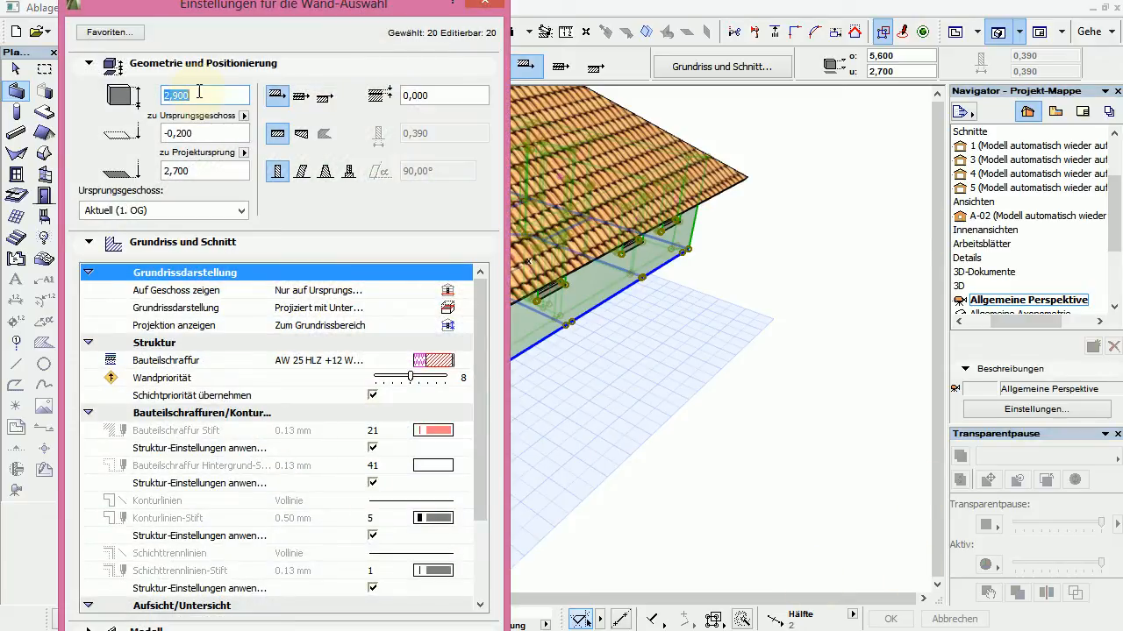
type("5000")
key("Return")
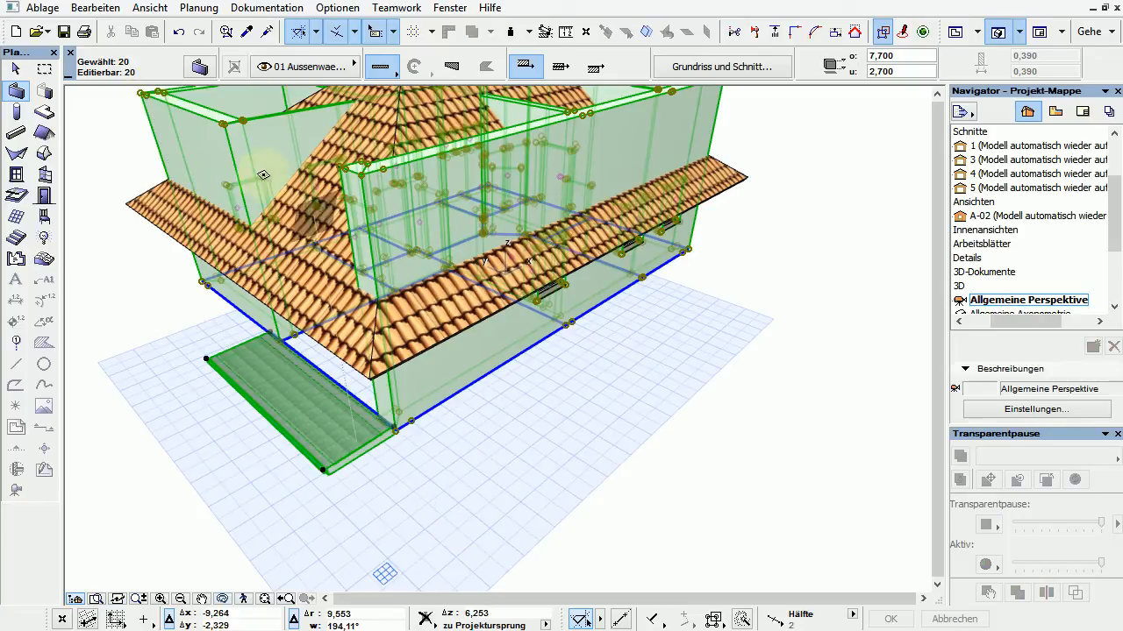
- Stretch the selected walls' height upward past the roof ridge to a top elevation of about 8.93 m and deselect them
scroll(555, 260, "down", 5)
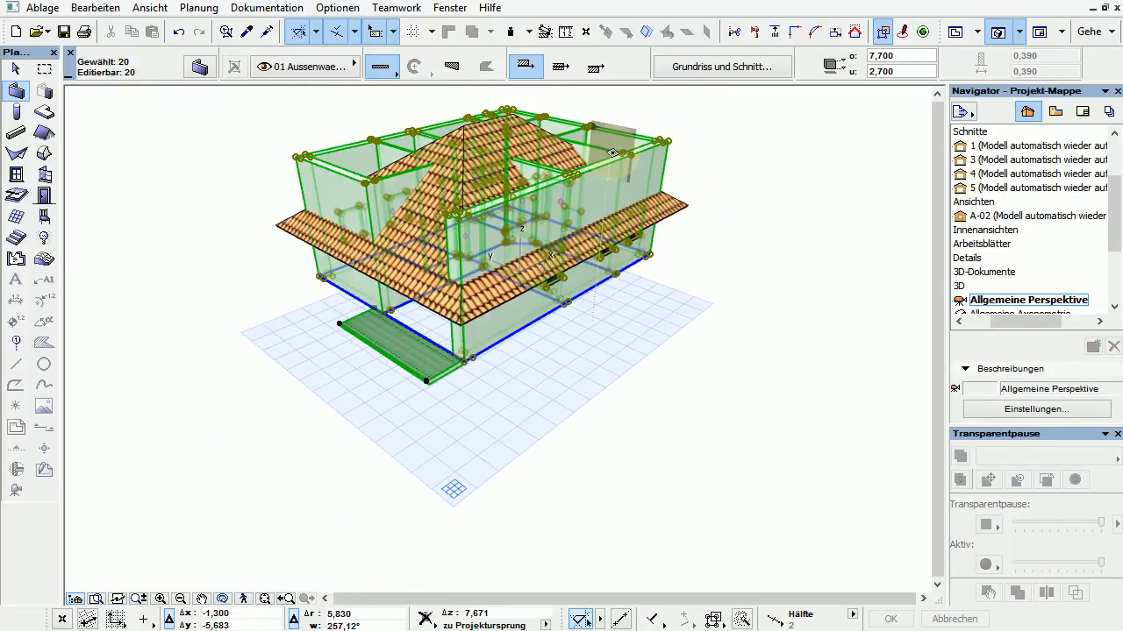
left_click(625, 151)
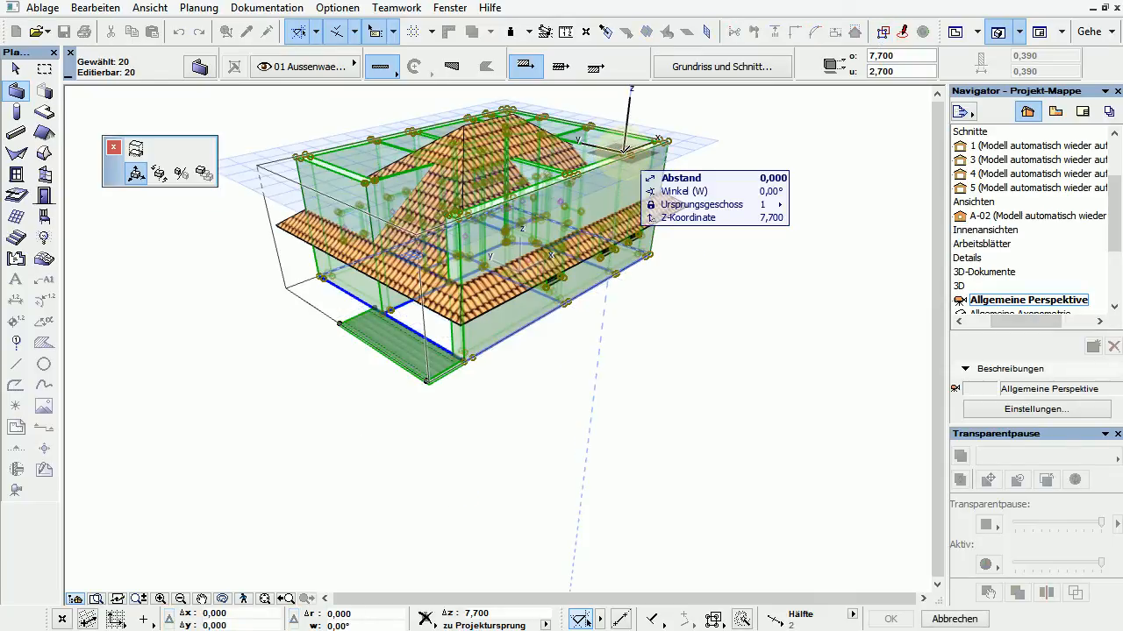
left_click(145, 151)
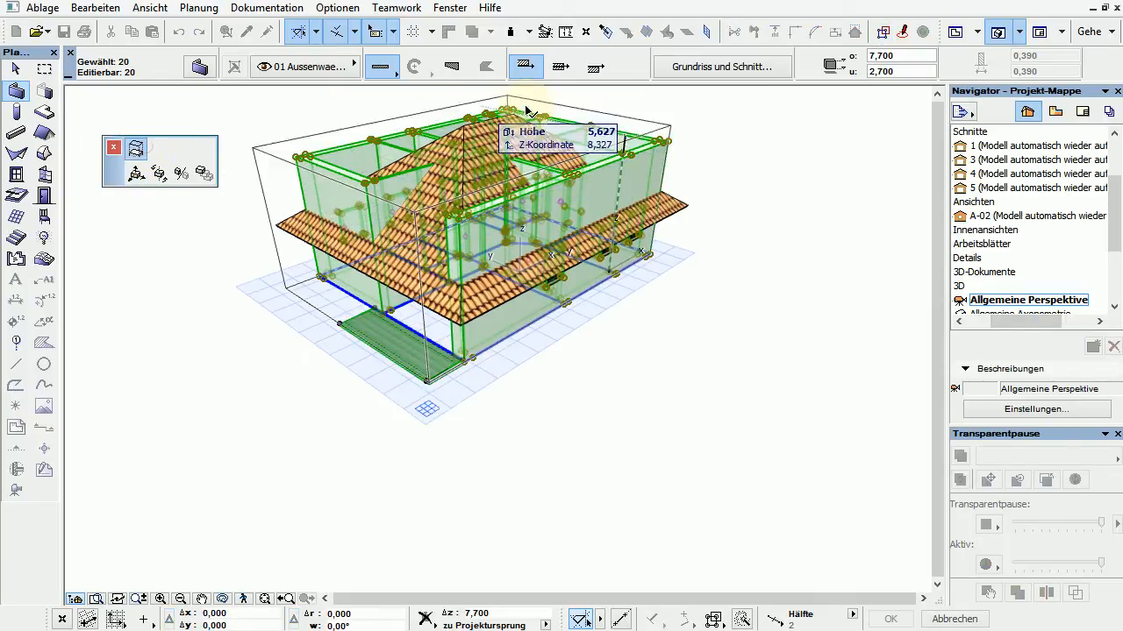
left_click(553, 110)
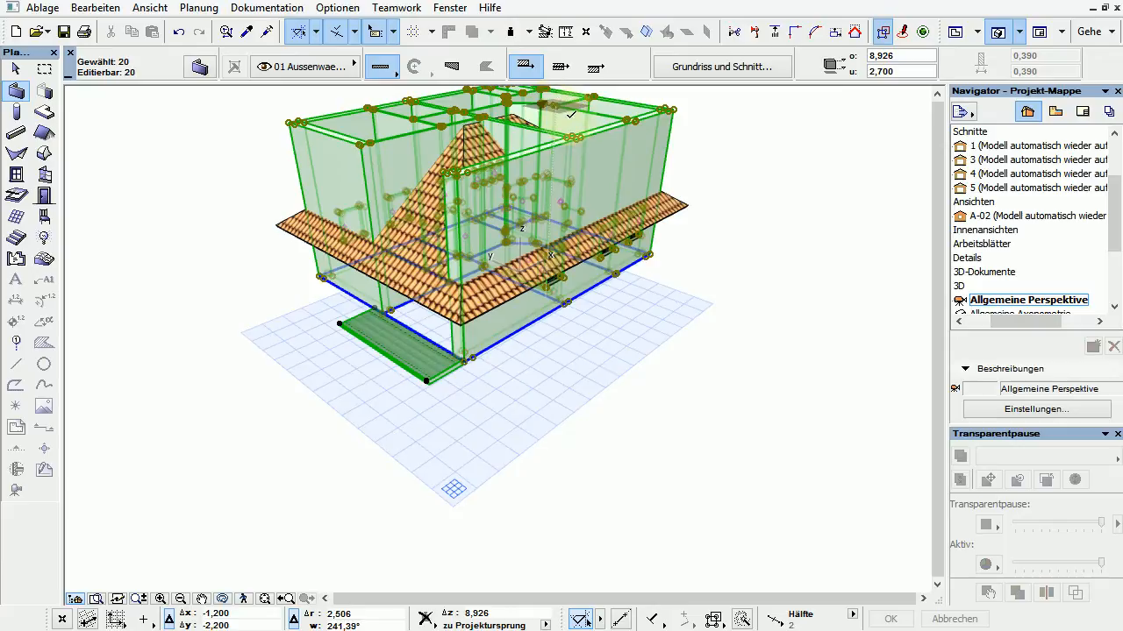
scroll(798, 185, "down", 2)
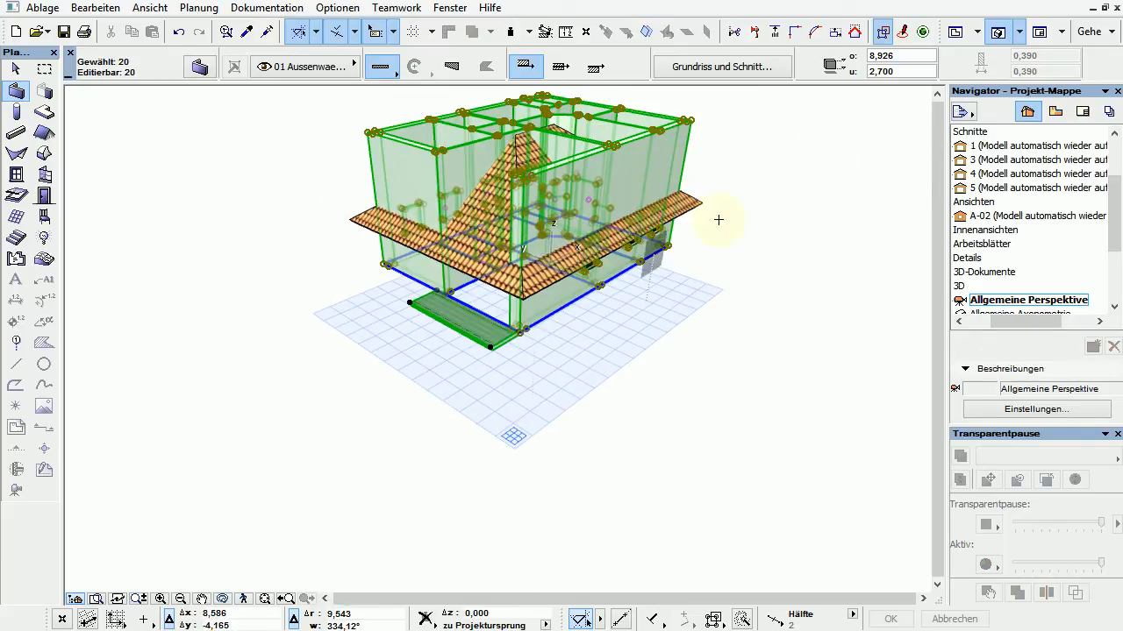
key("Escape")
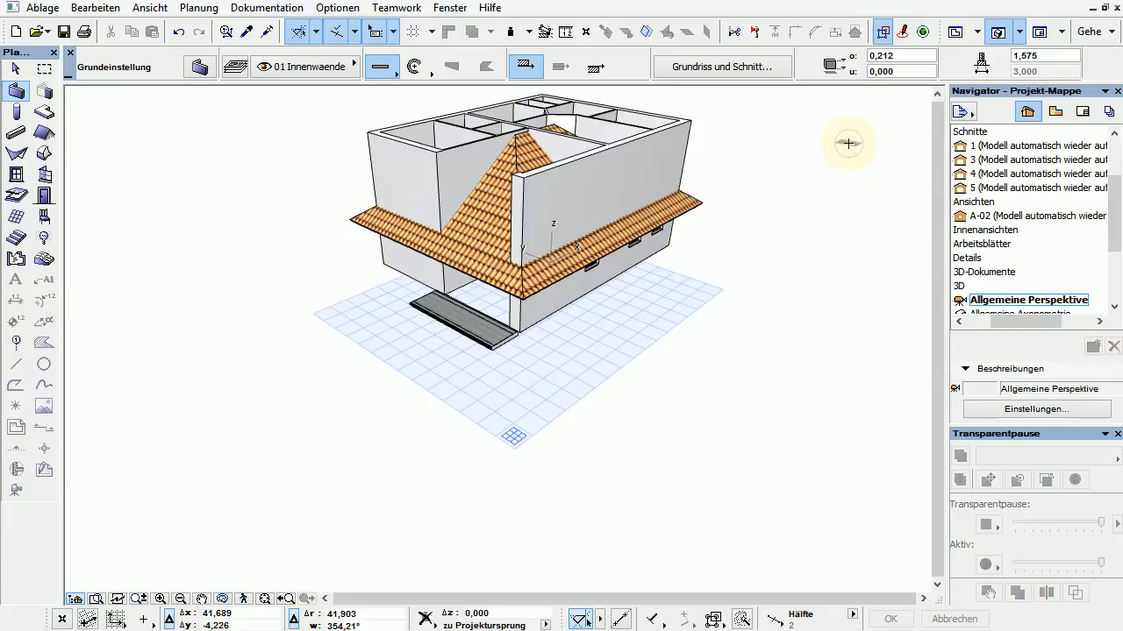
- Select all the house's walls together with the roof and trim them using the roof from the current selection
left_click(698, 206)
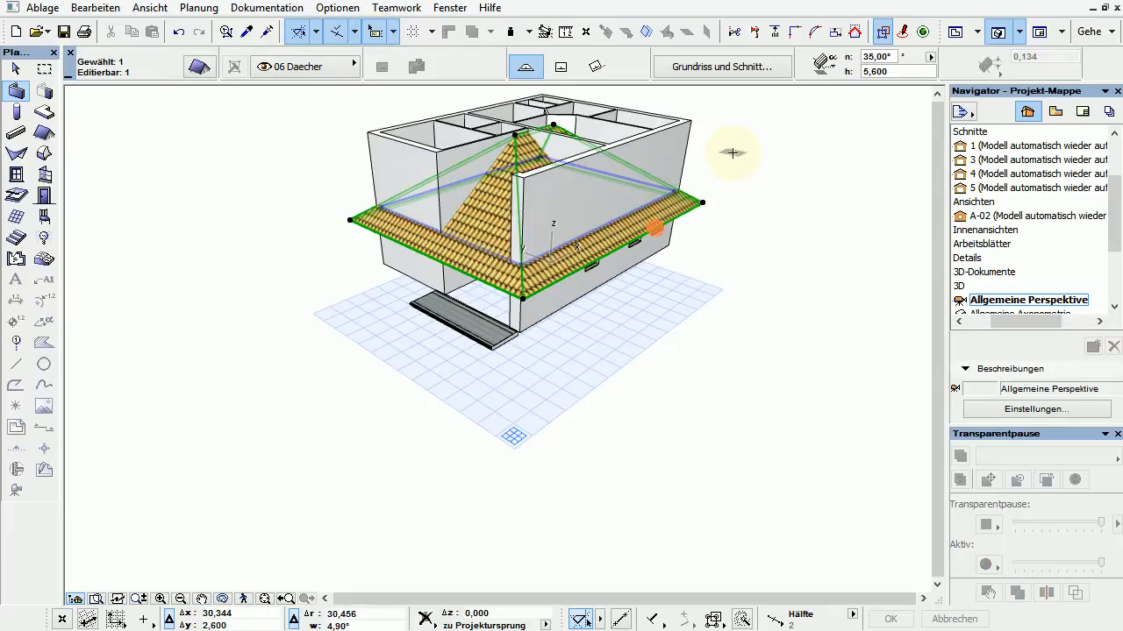
left_click(856, 35)
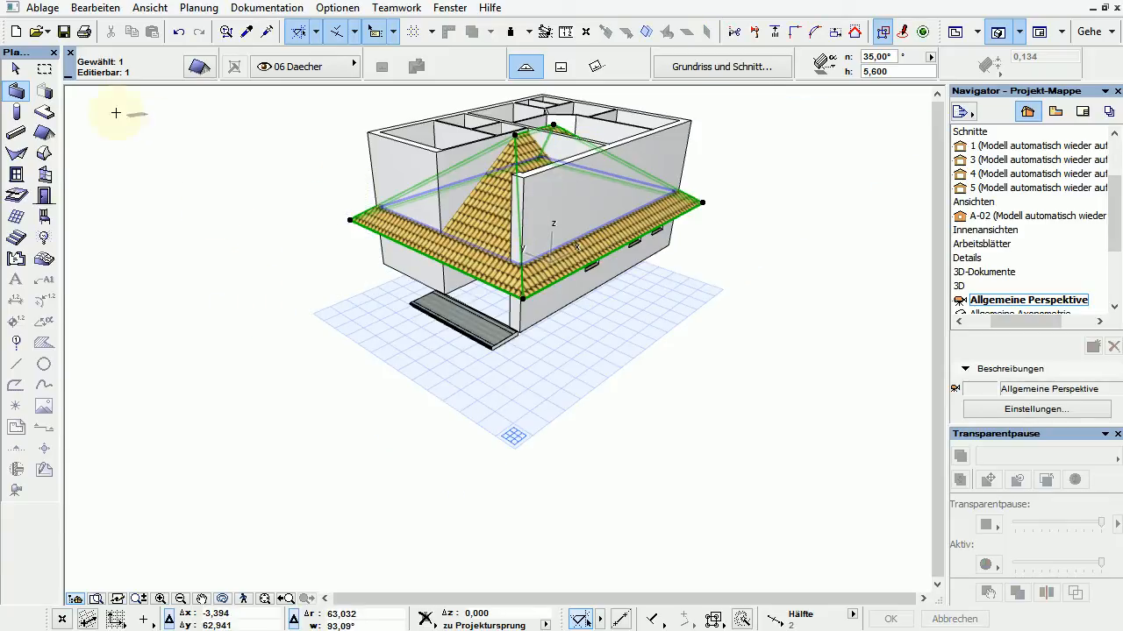
left_click(15, 68)
left_click(309, 93)
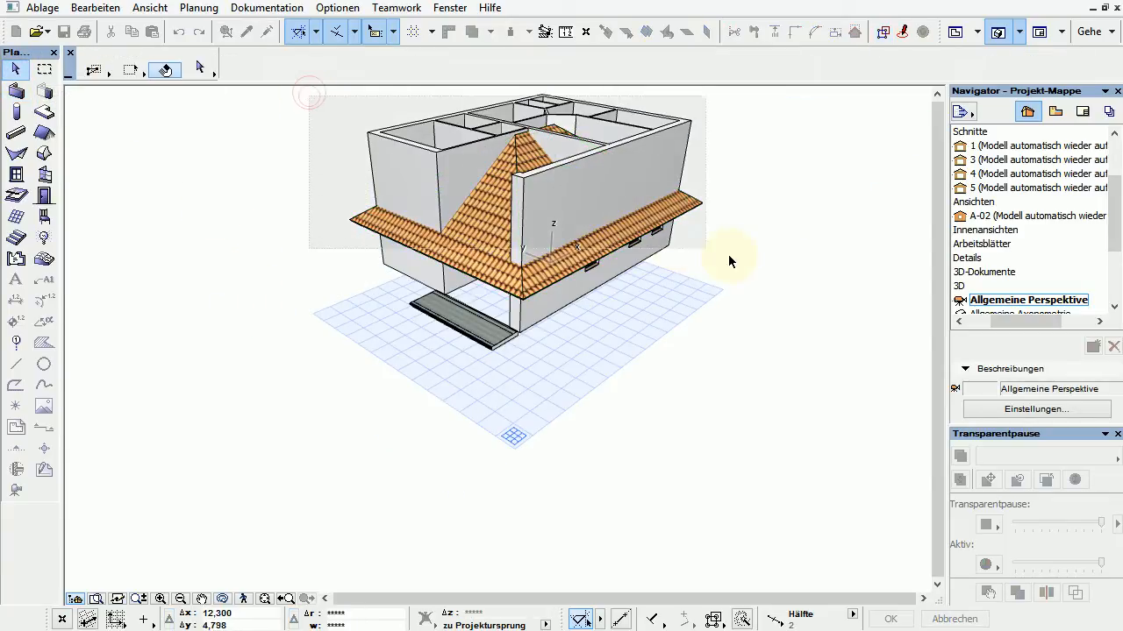
left_click(748, 276)
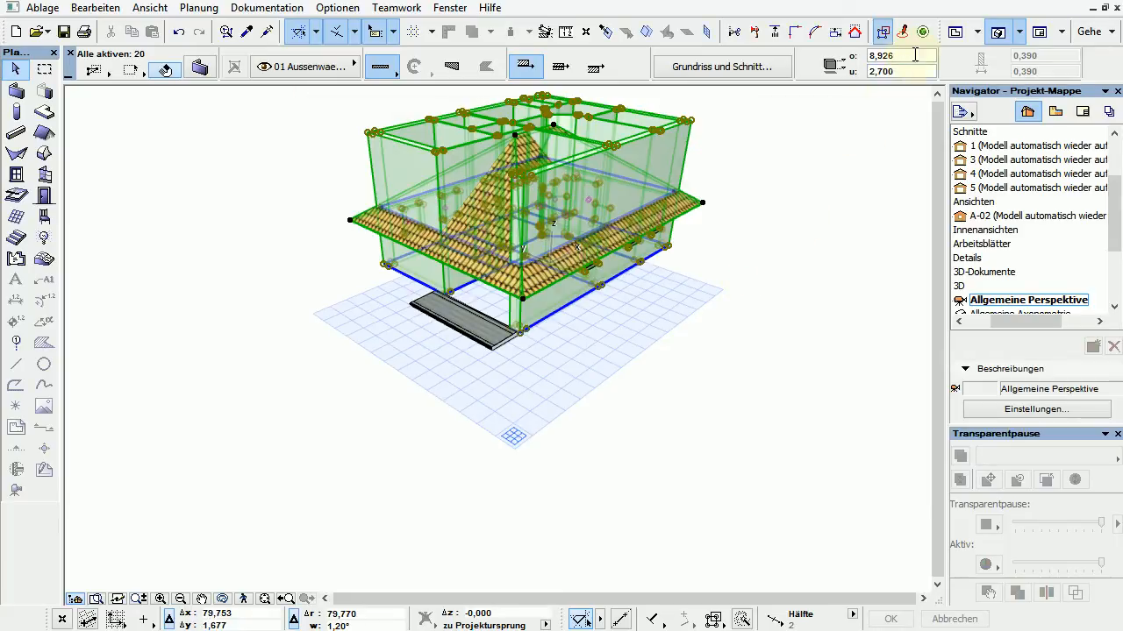
left_click(856, 32)
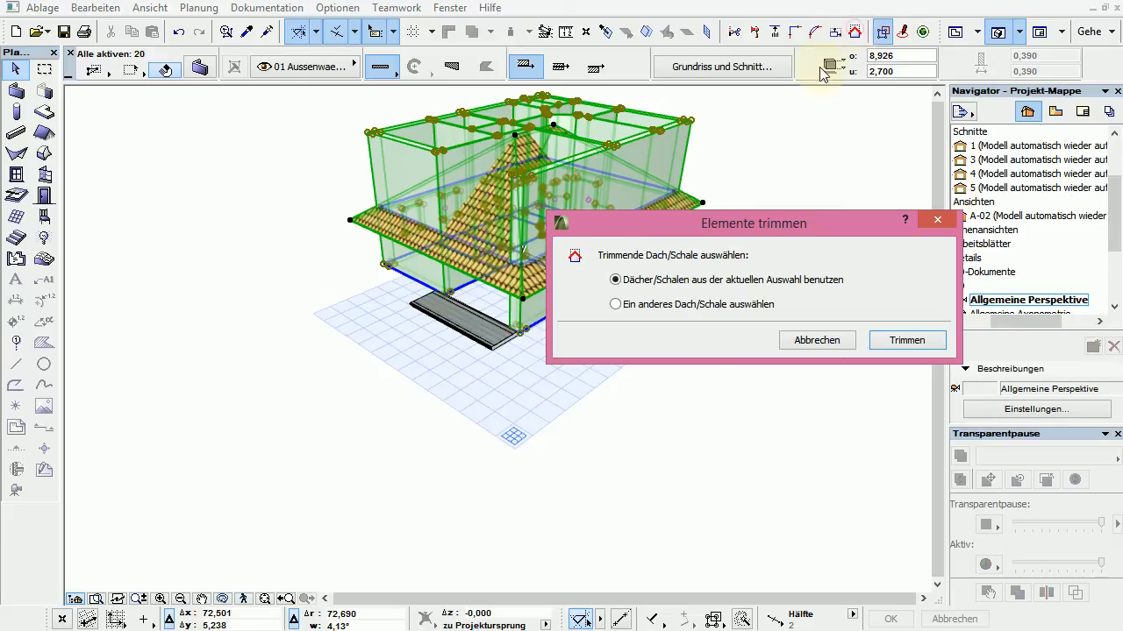
left_click(907, 341)
left_click(712, 359)
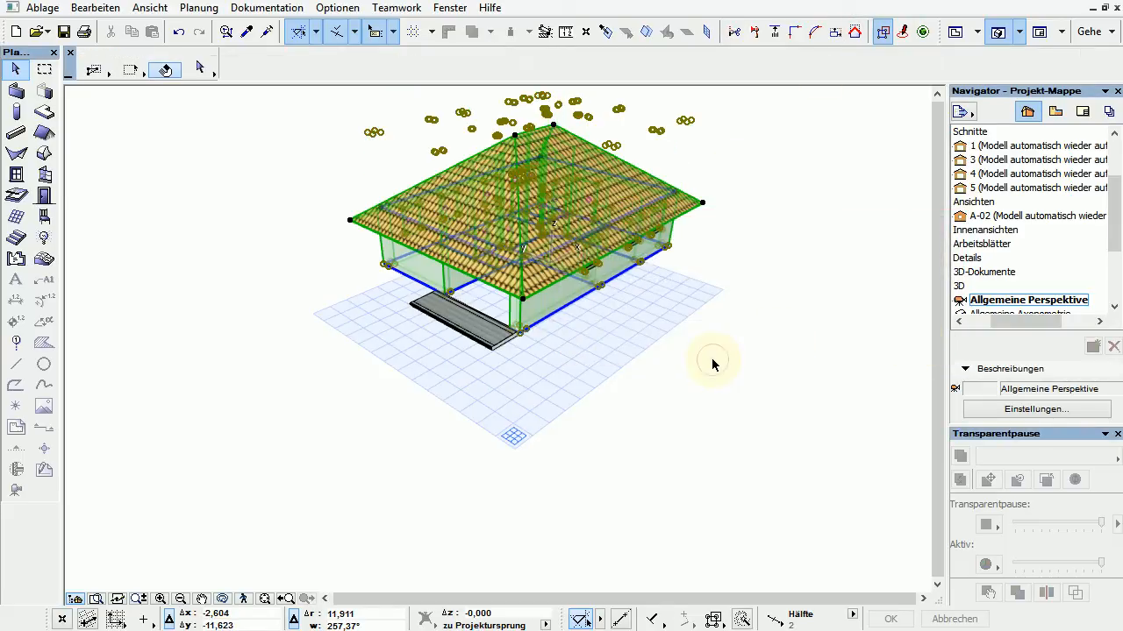
- Remove the roof from the selection in plan, show only the walls in 3D and examine their trimmed tops
key("F2")
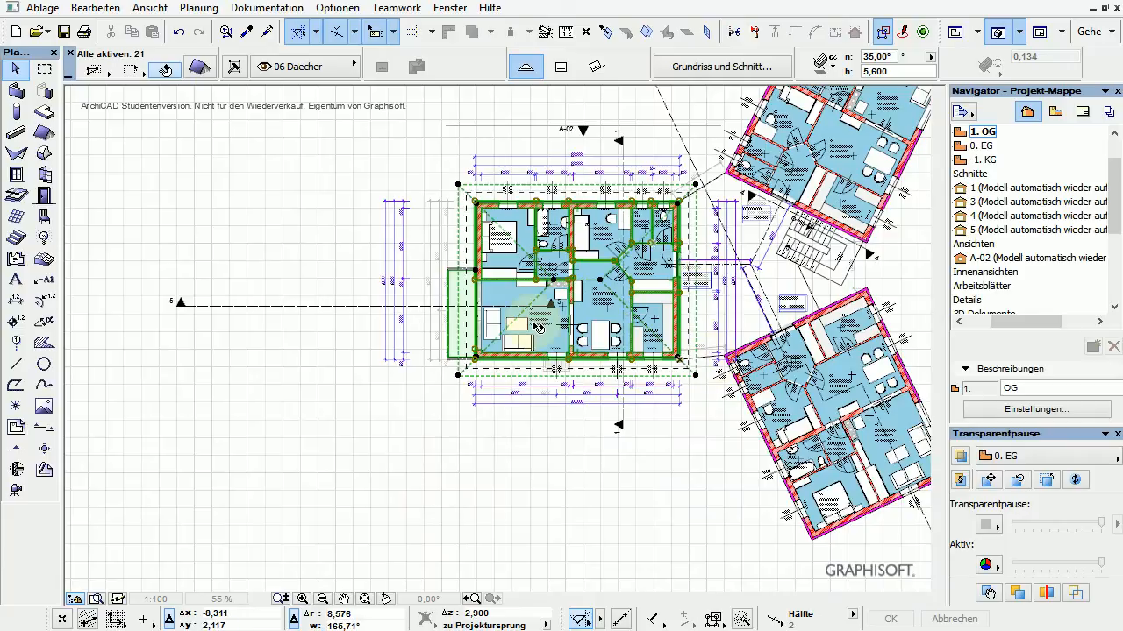
key("F5")
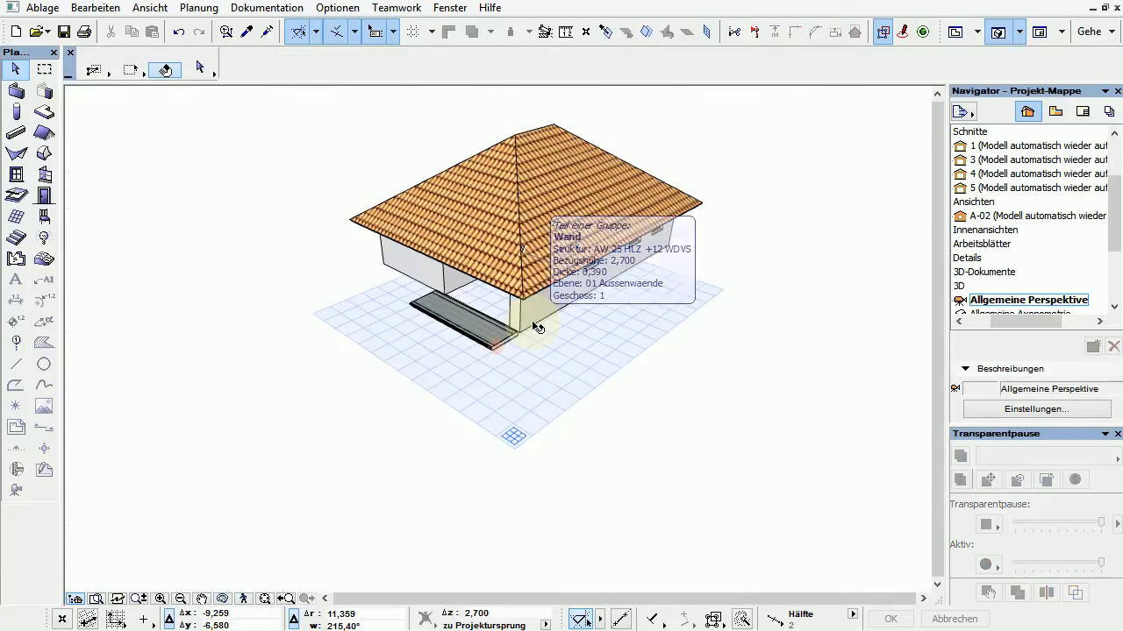
key("F2")
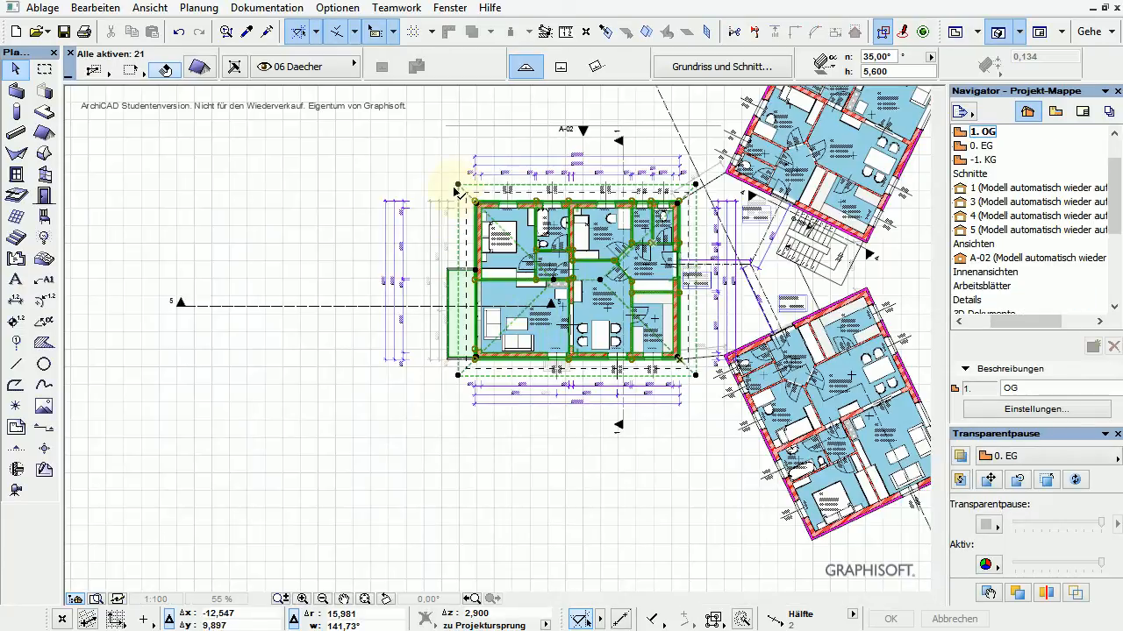
key("F5")
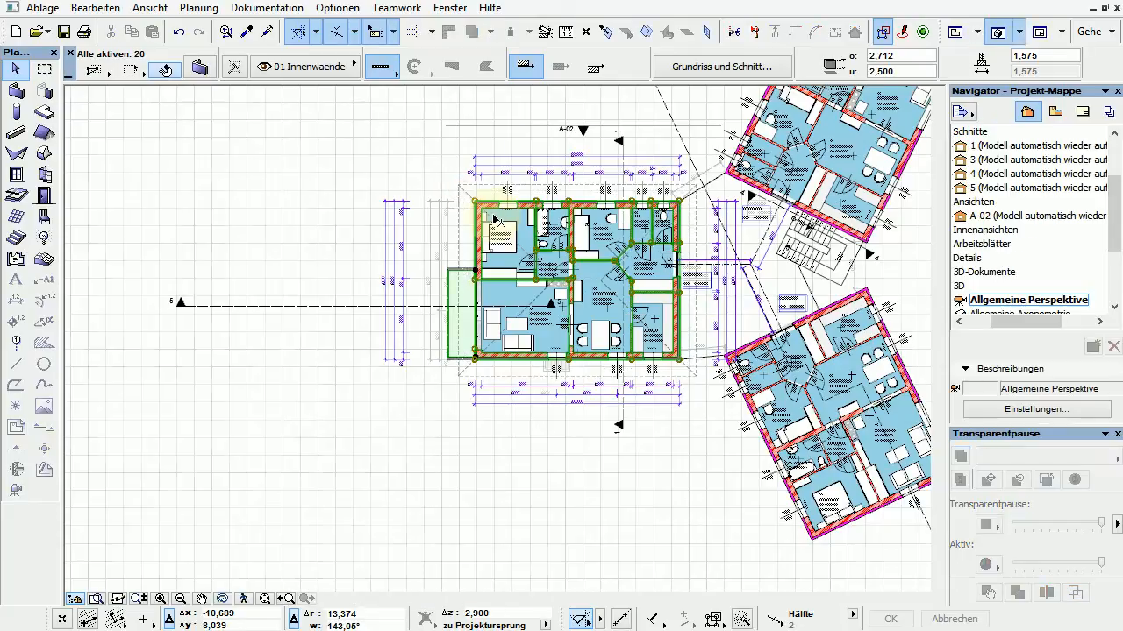
left_click_drag(576, 215, 616, 288)
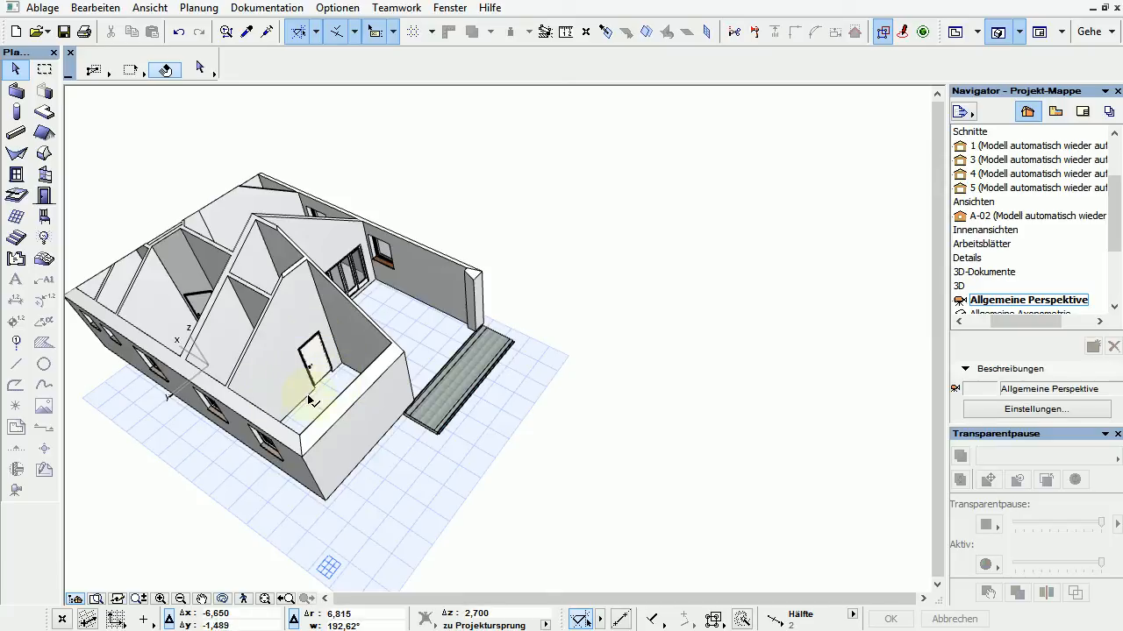
middle_click_drag(291, 350, 670, 287, "shift")
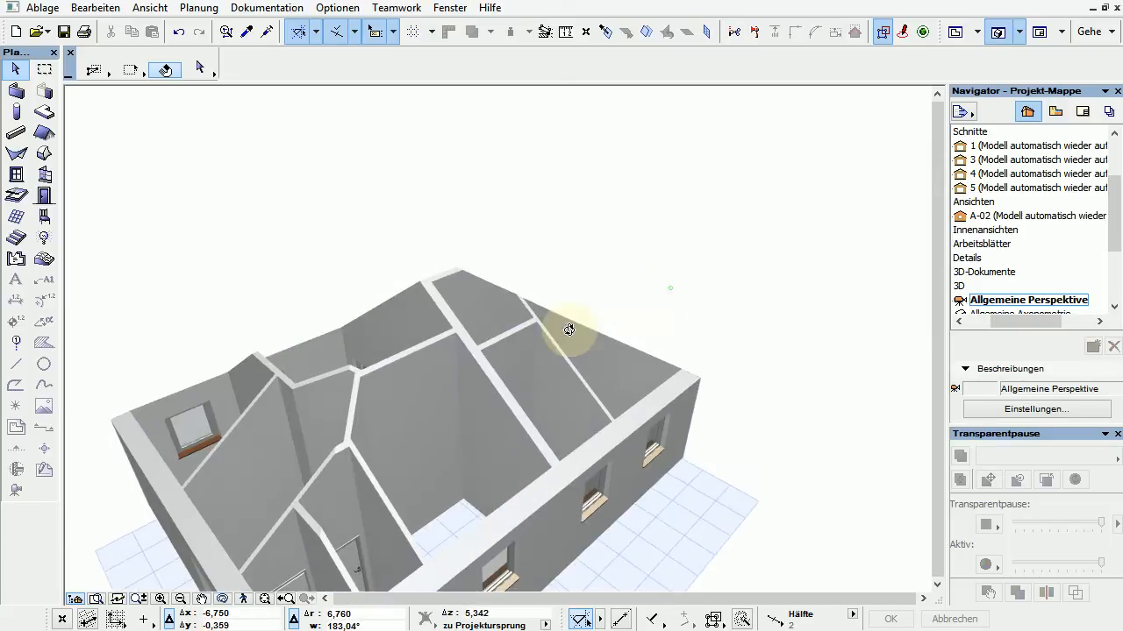
middle_click_drag(385, 463, 804, 225, "shift")
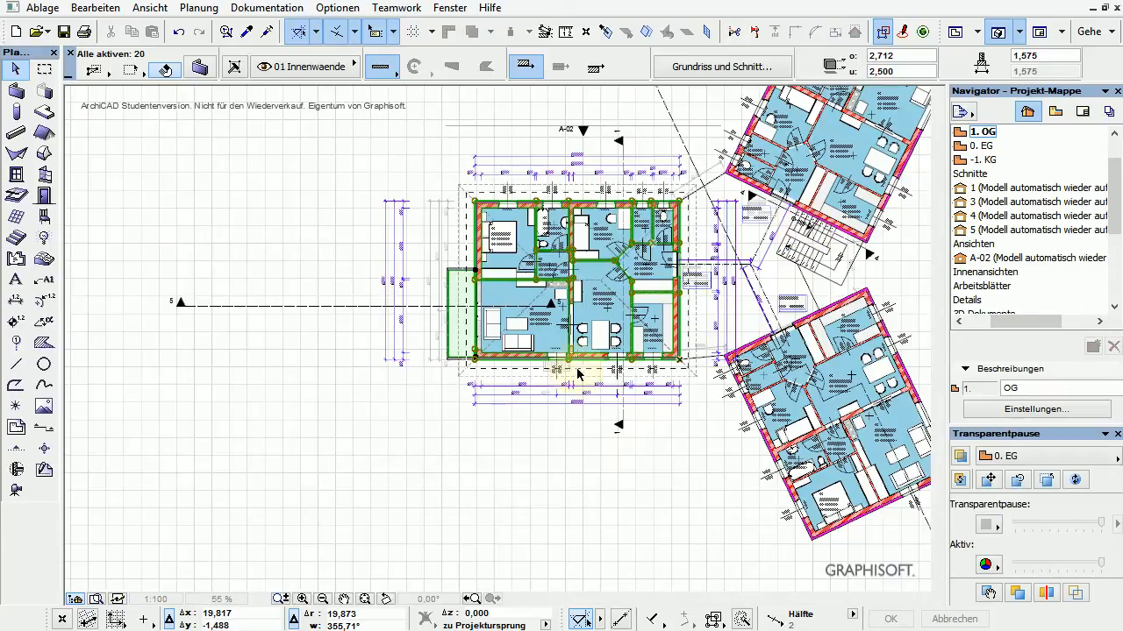
- Examine the floor plan display options in the settings of the house's roof and close them without changes
left_click(428, 449)
left_click(463, 189)
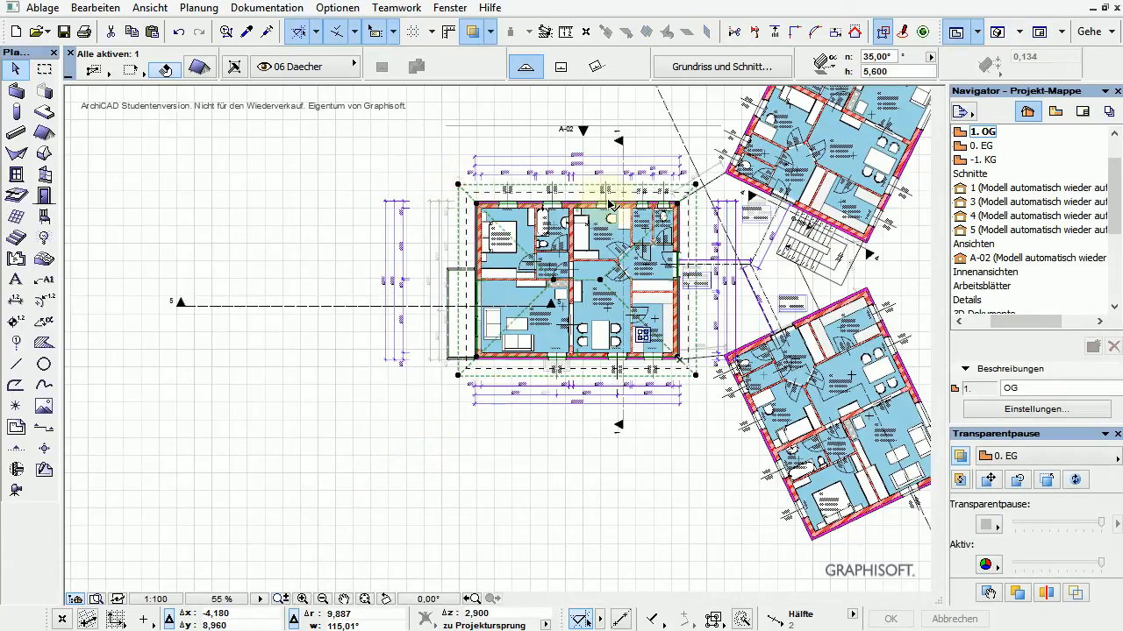
key("ctrl+t")
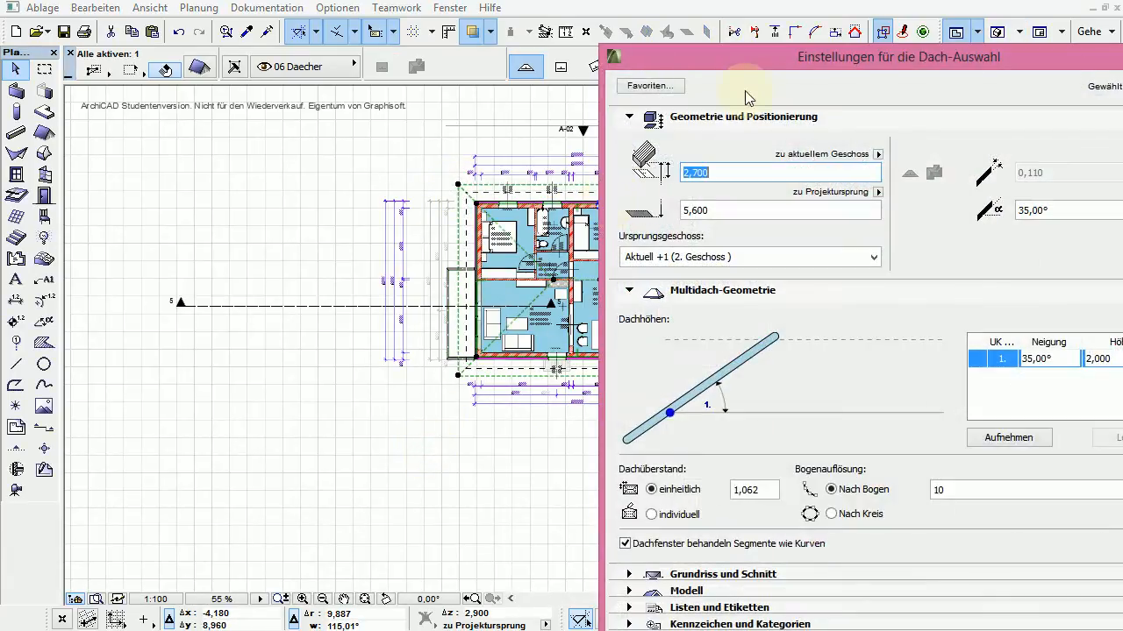
left_click(628, 291)
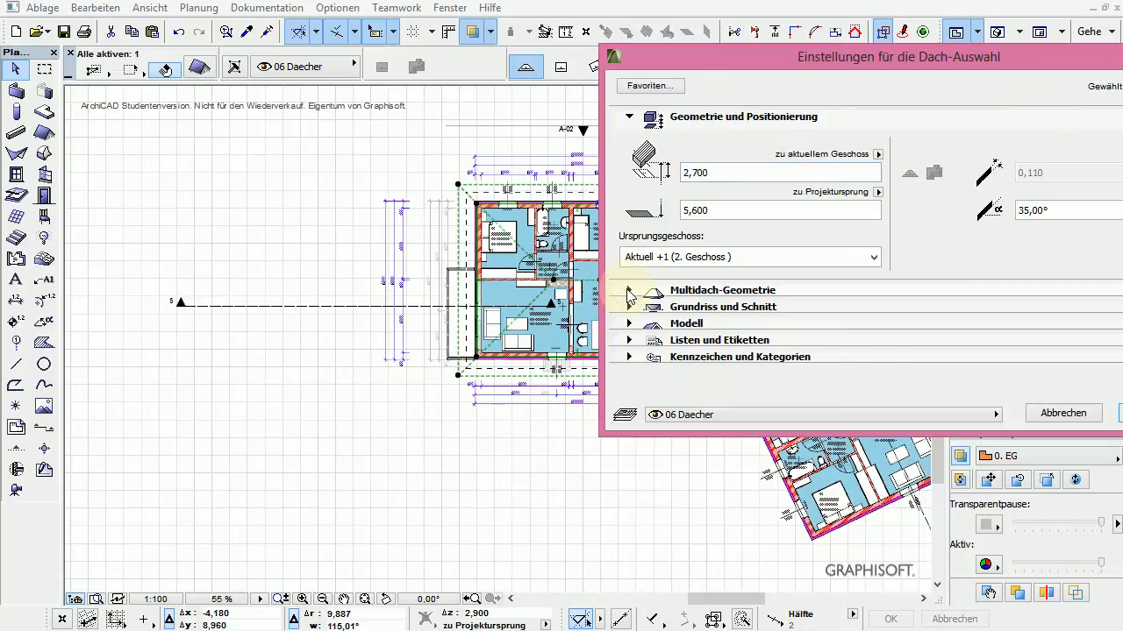
left_click(628, 307)
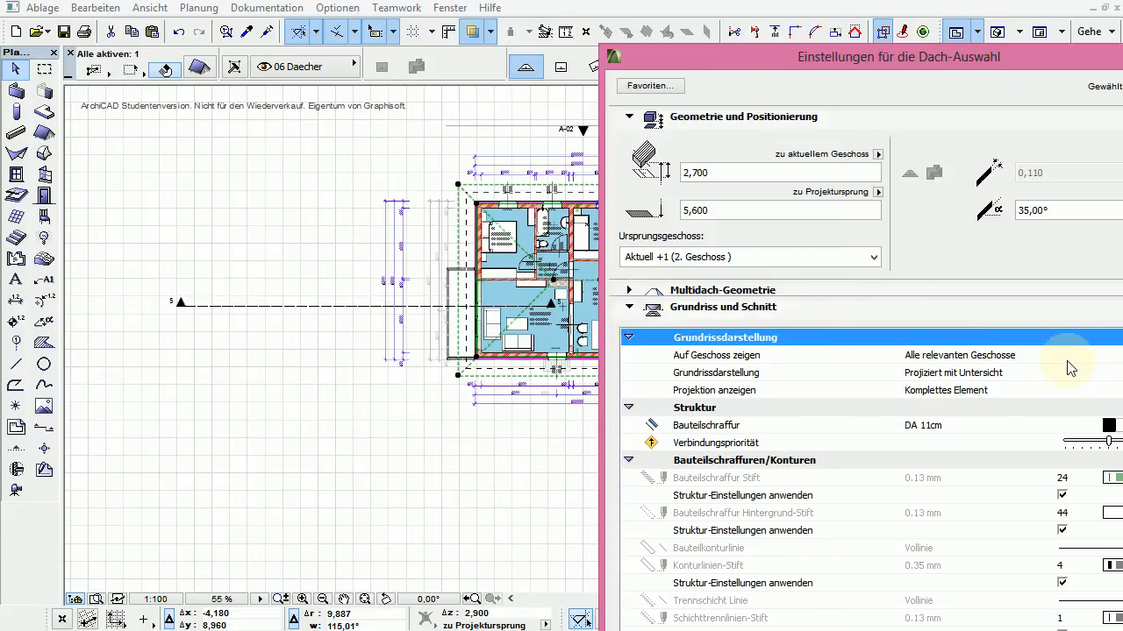
left_click(628, 308)
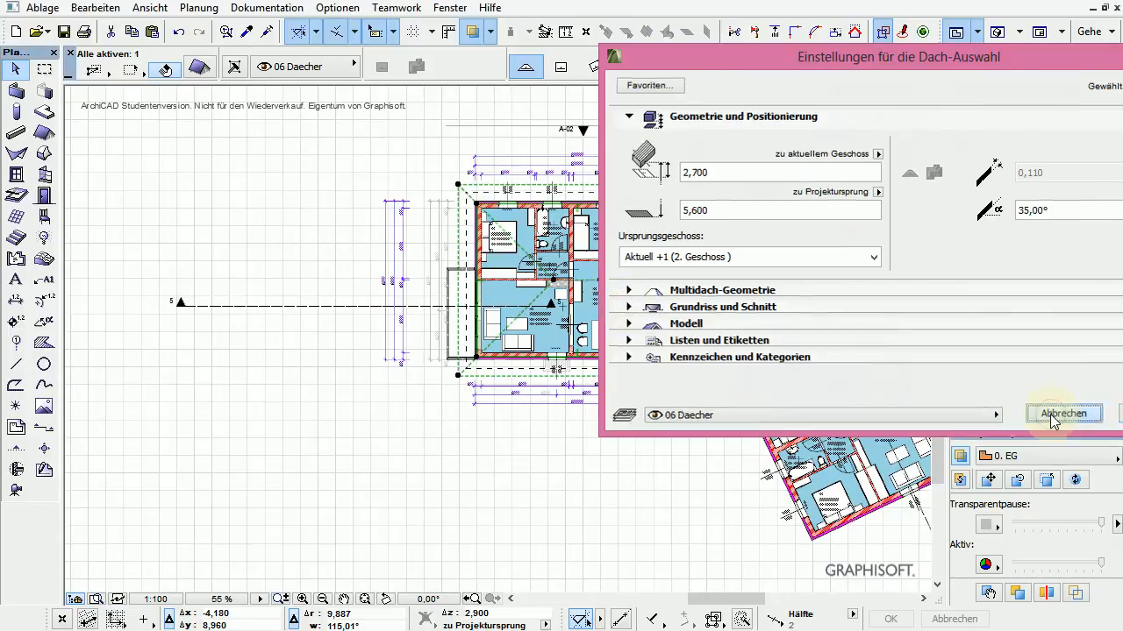
left_click(1056, 348)
- Open the 2. Geschoss floor plan and examine how the roof's hatched faces and cut outline are drawn
scroll(982, 173, "up", 3)
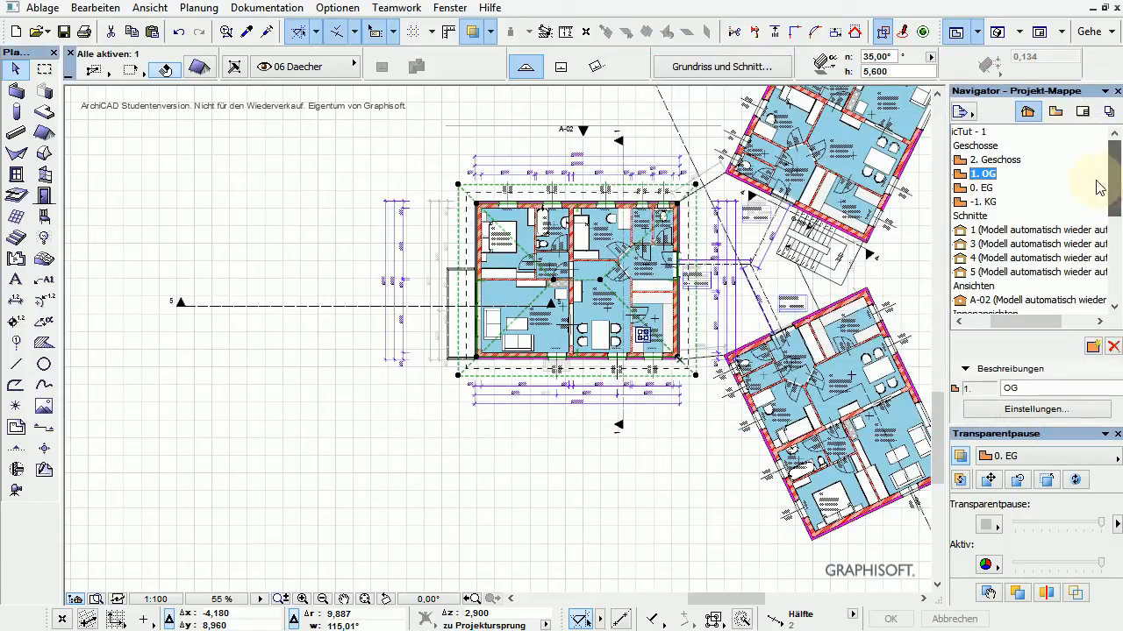
double_click(973, 160)
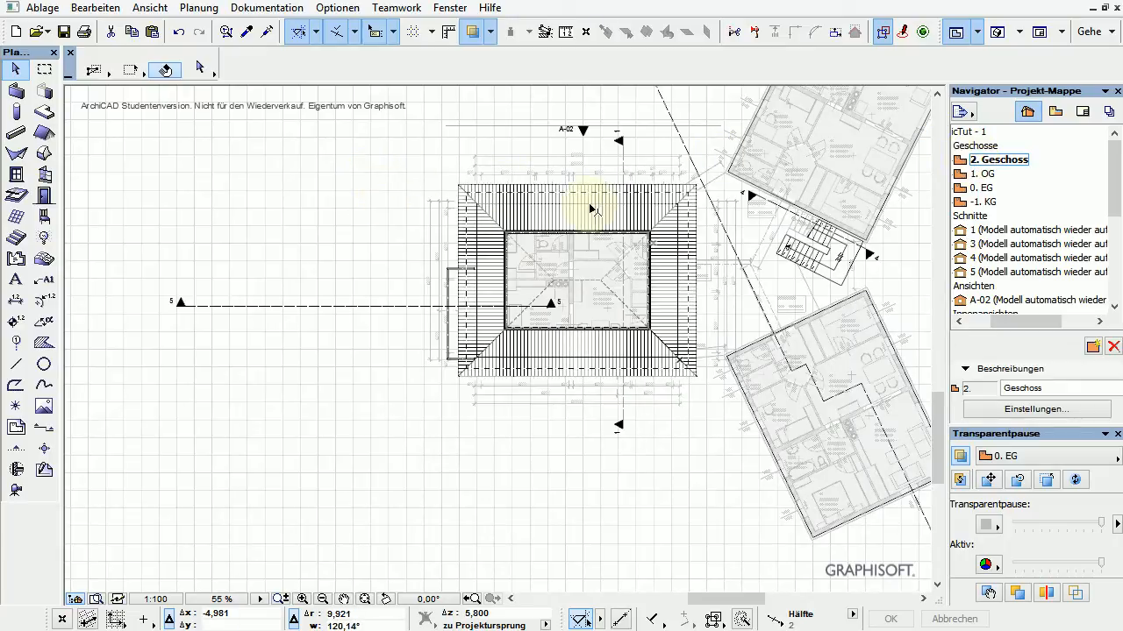
scroll(592, 209, "up", 5)
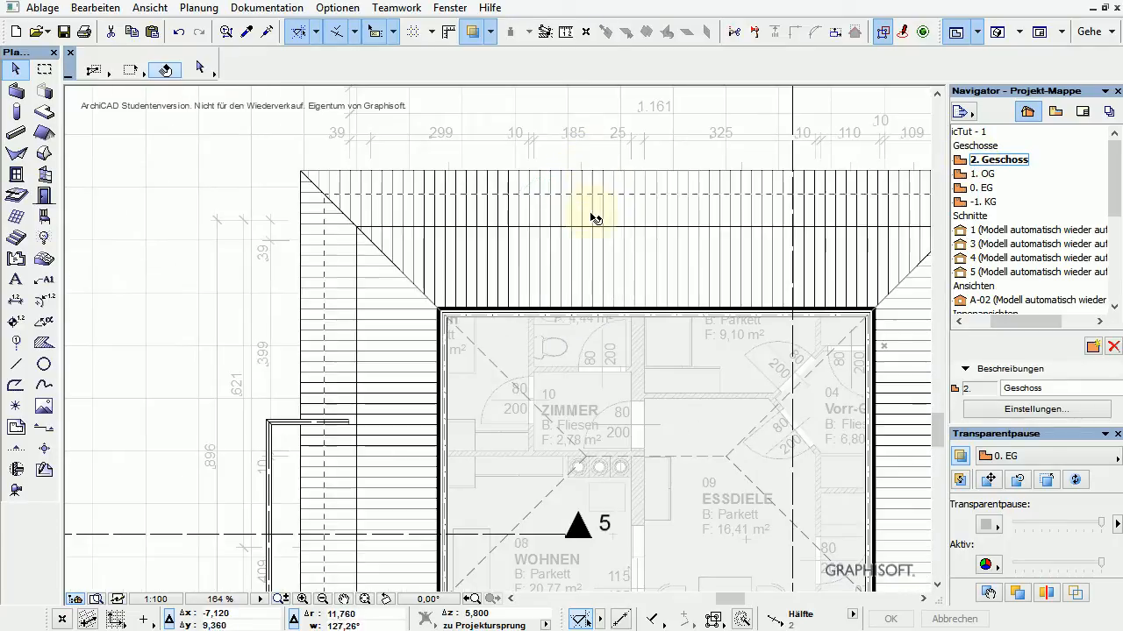
scroll(566, 234, "down", 2)
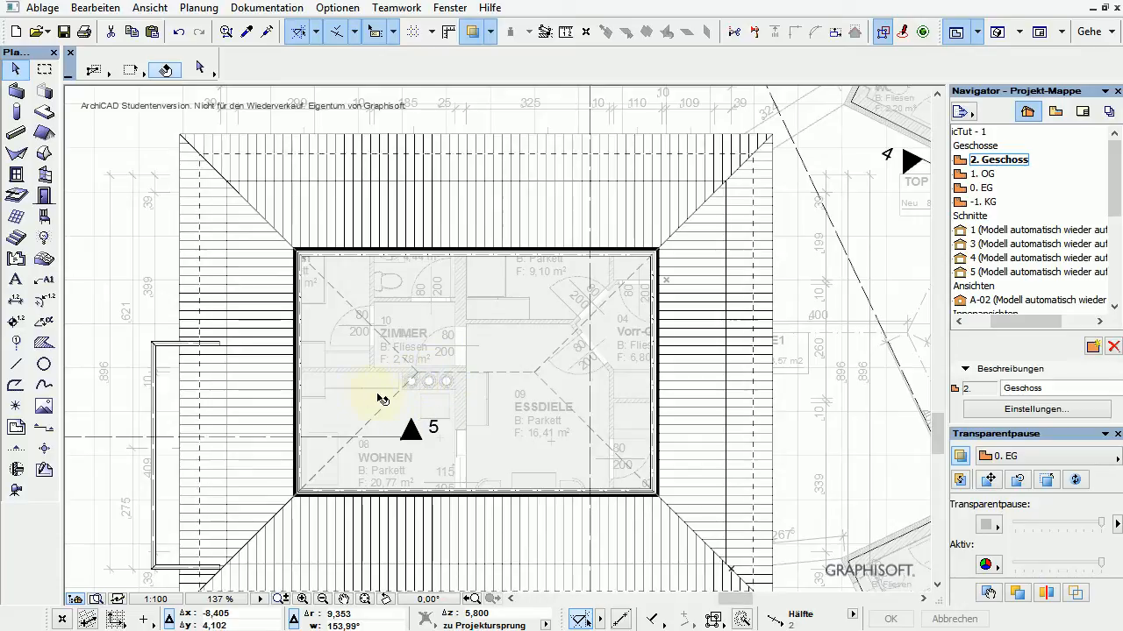
left_click(474, 394)
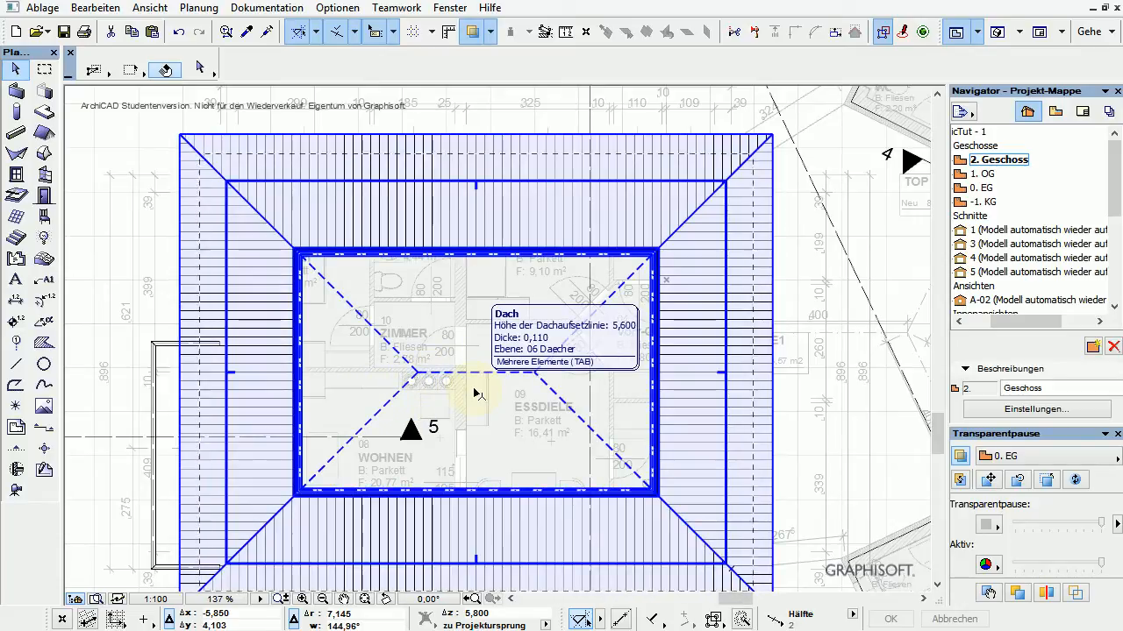
key("Escape")
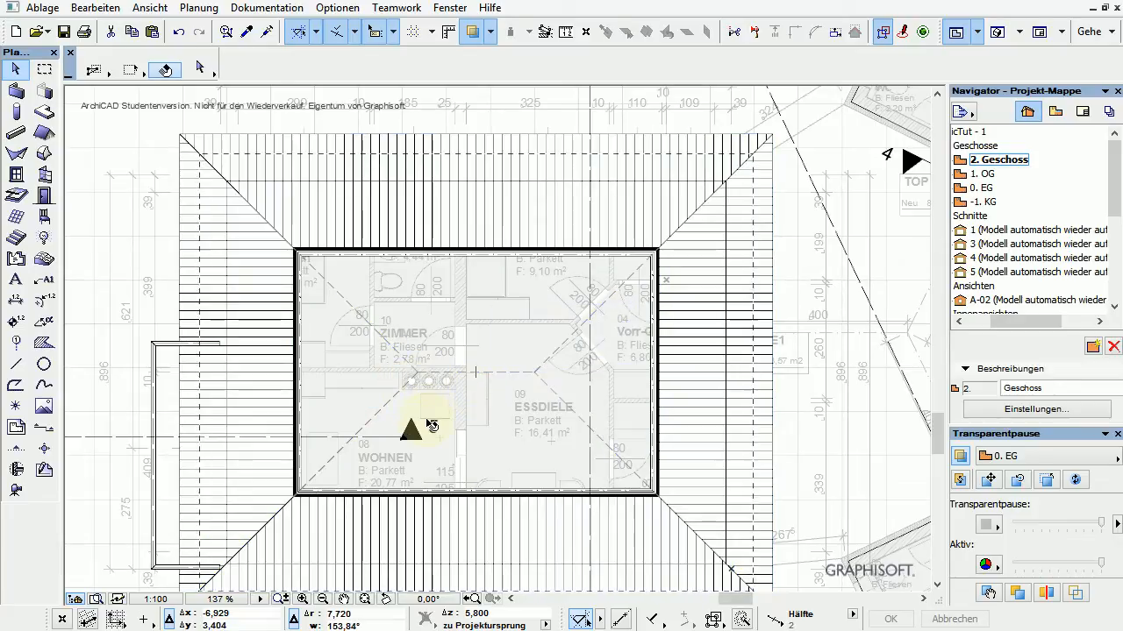
left_click(432, 426)
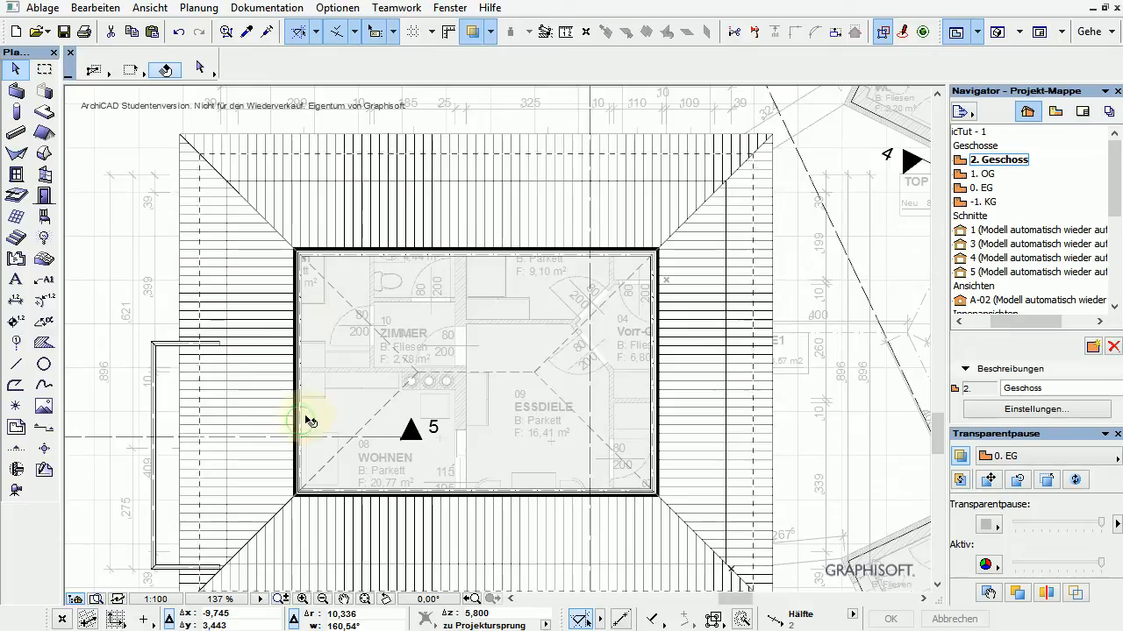
middle_click_drag(304, 424, 413, 361)
left_click(296, 200)
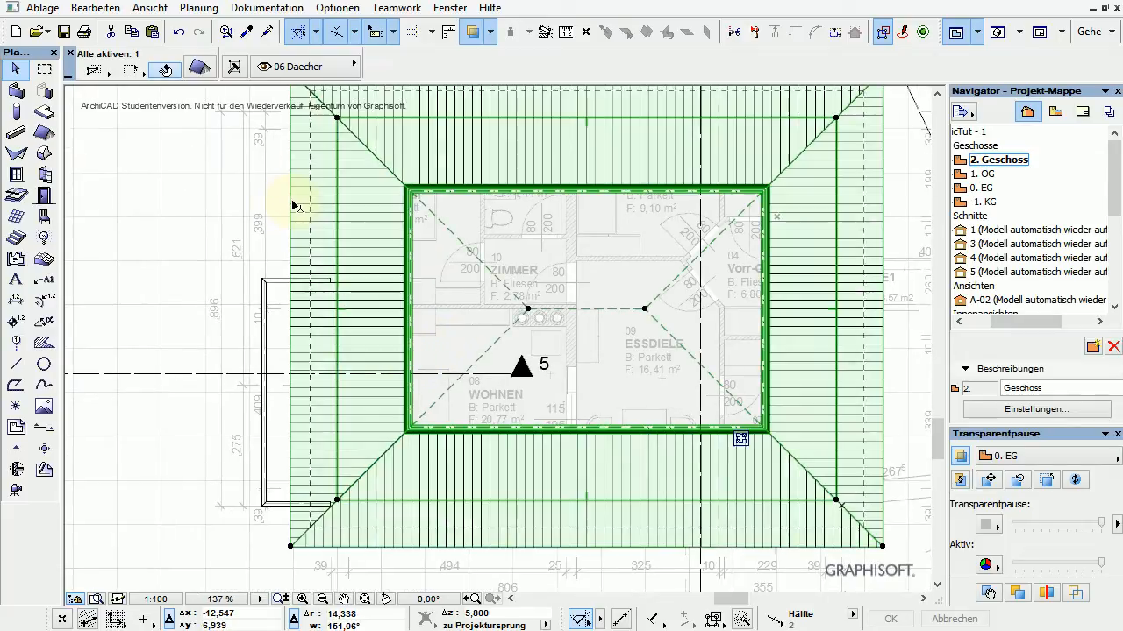
left_click(44, 70)
left_click(175, 215)
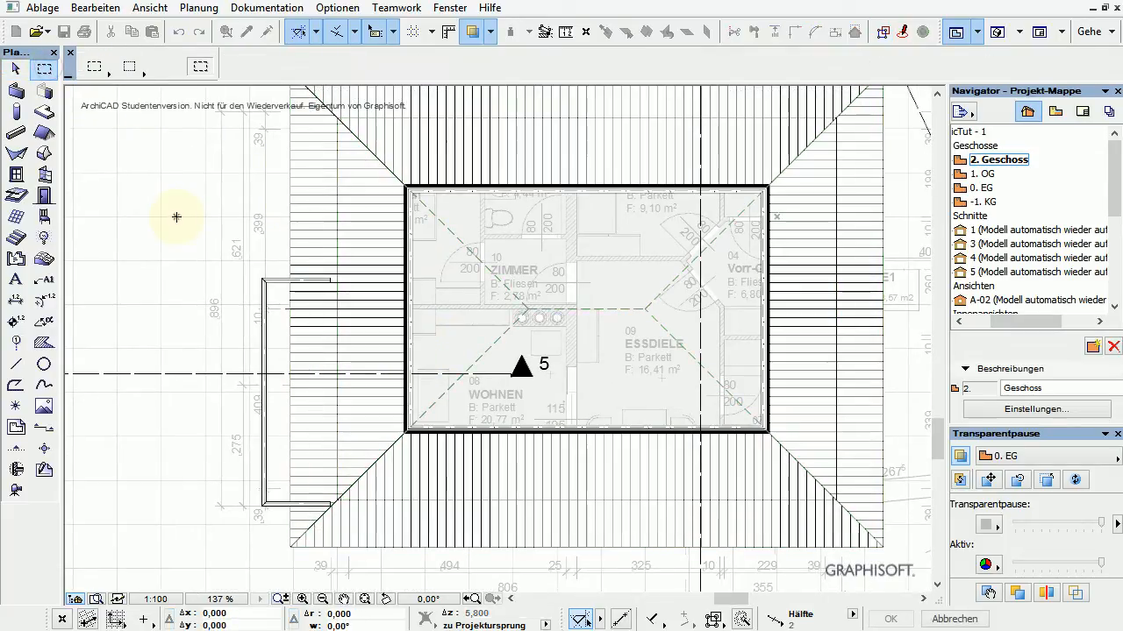
left_click(16, 69)
- Set the slope of only the roof face on the balcony side to 45° and deselect the roof
left_click(294, 195)
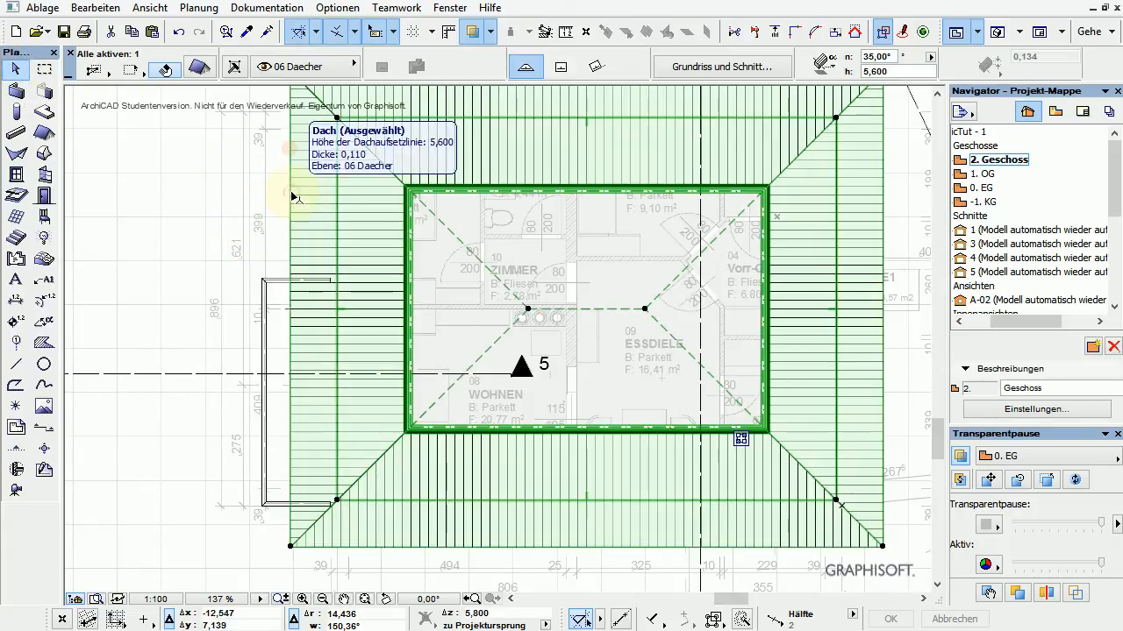
left_click(338, 222)
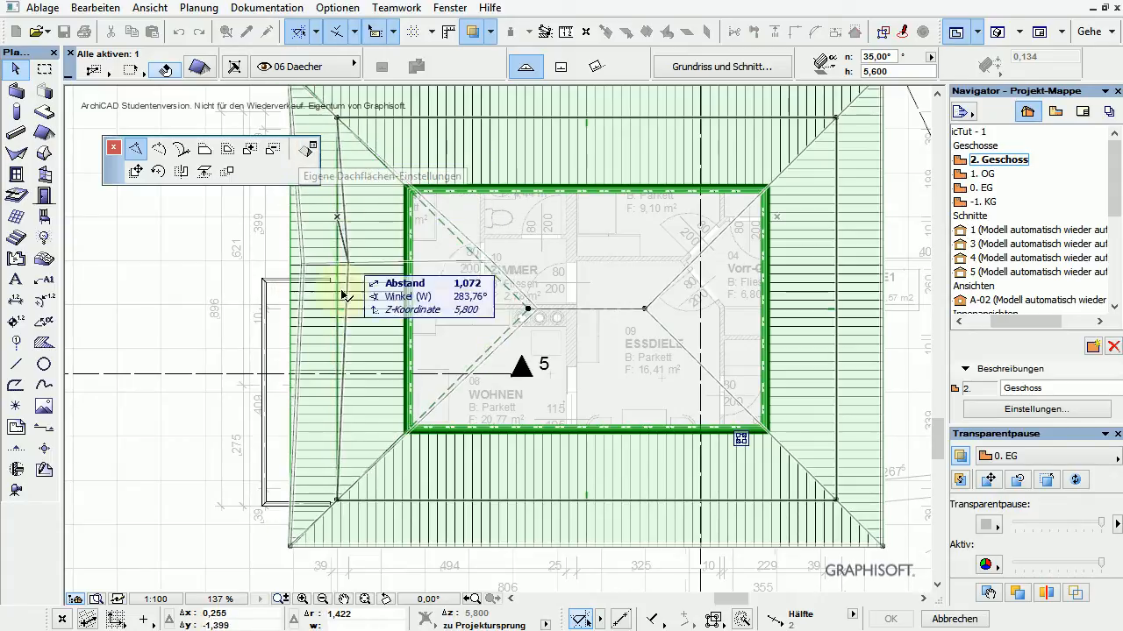
left_click(304, 154)
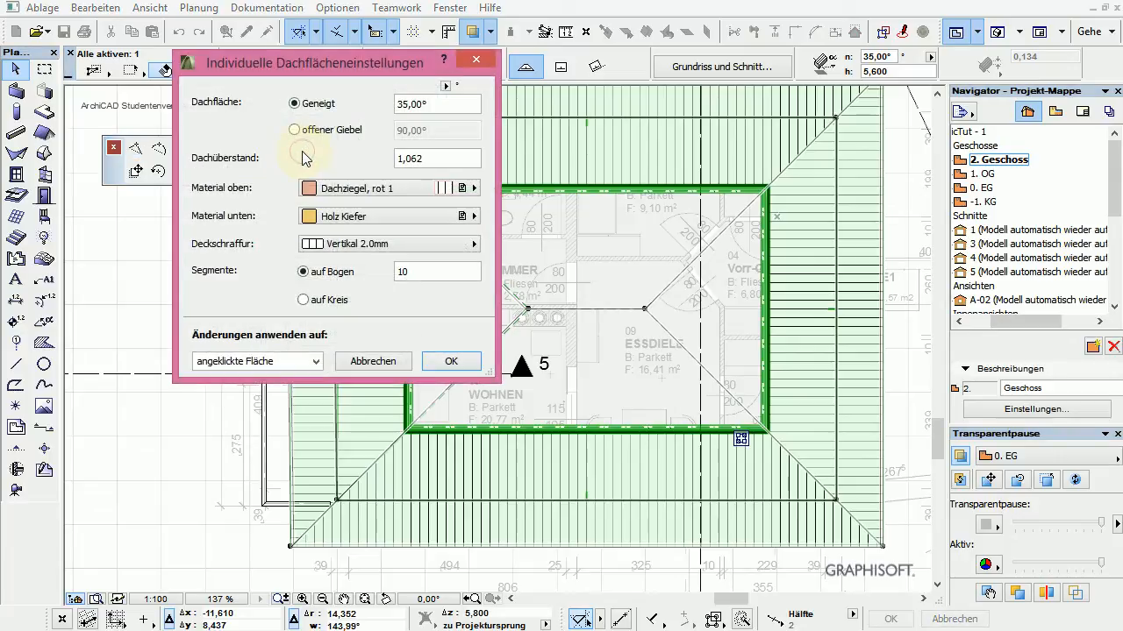
left_click_drag(442, 105, 386, 98)
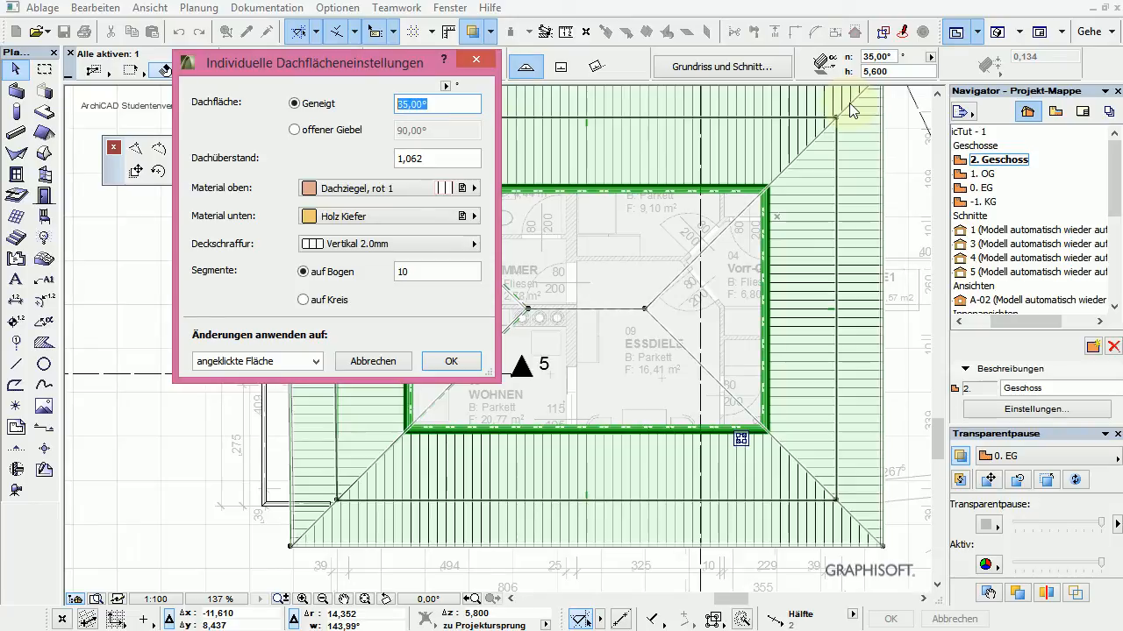
type("45")
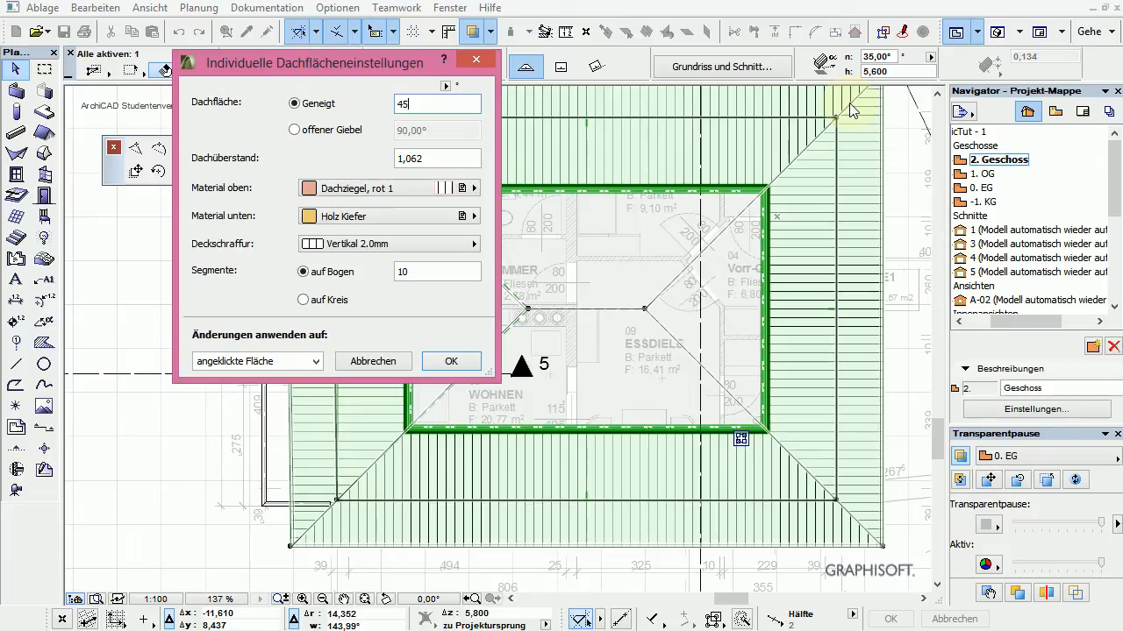
left_click(450, 361)
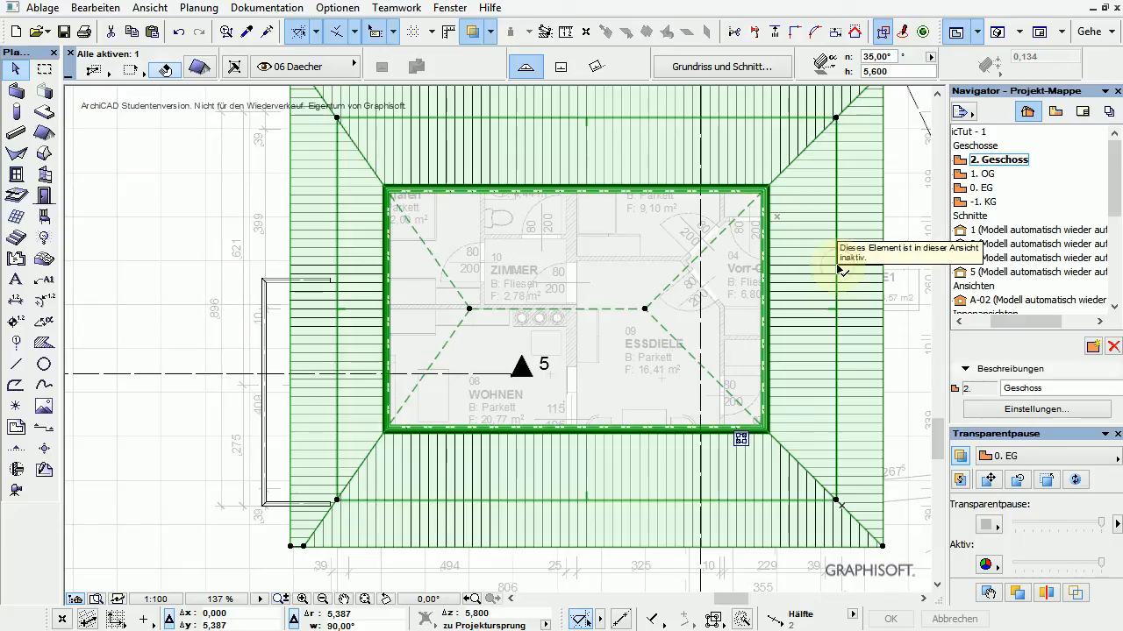
key("Escape")
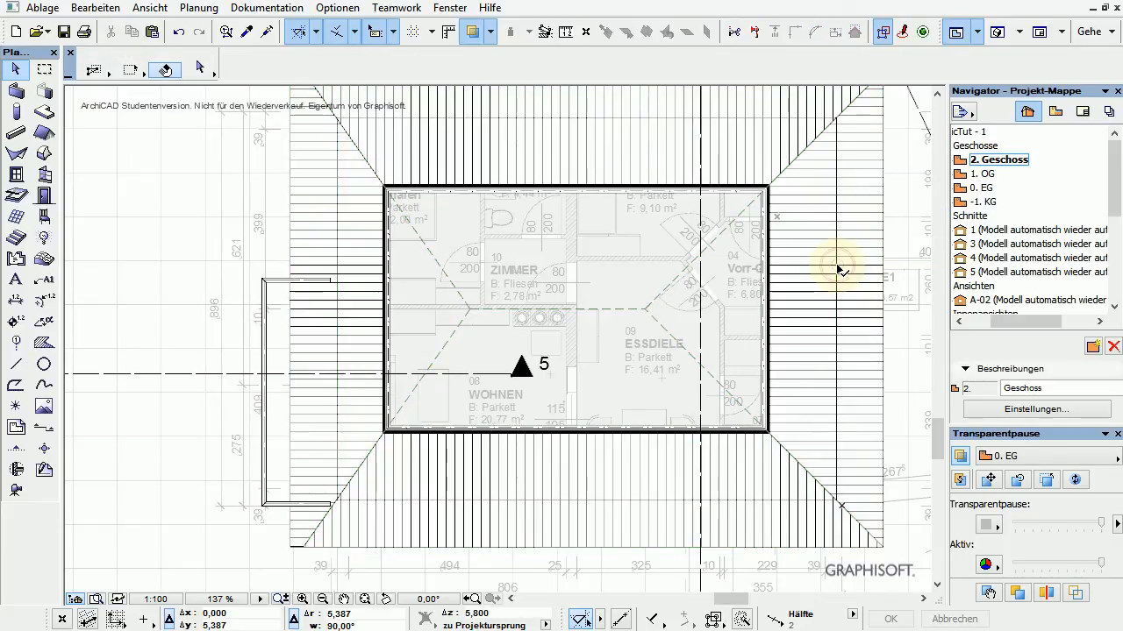
- Turn only the roof face on the entrance side, opposite the balcony, into an open gable (offener Giebel)
left_click(885, 234)
key("Escape")
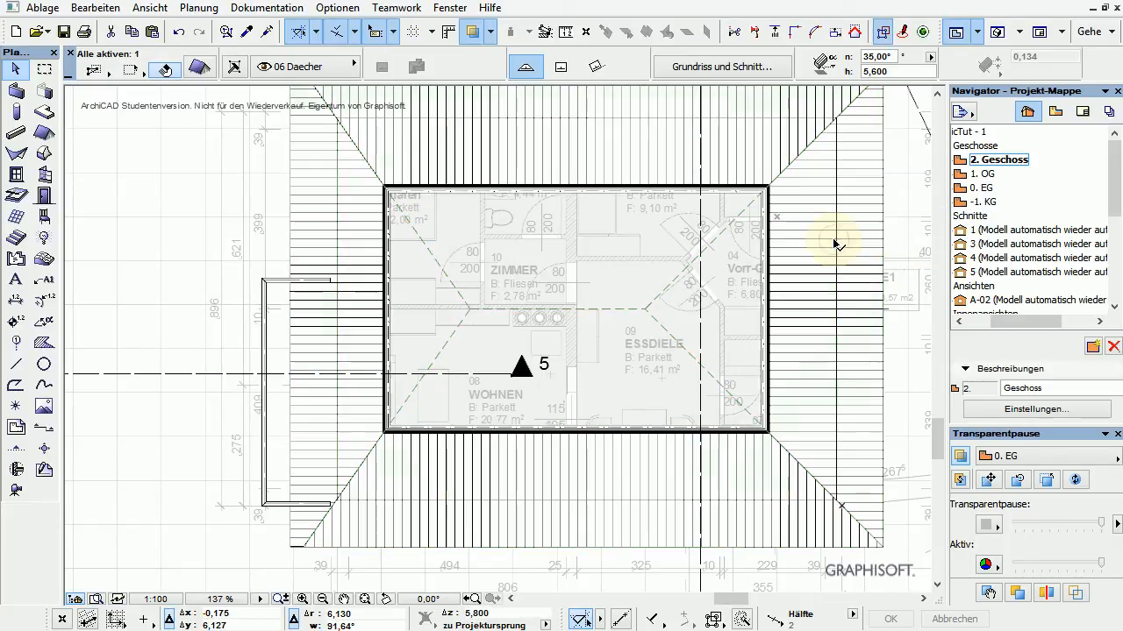
left_click(893, 175)
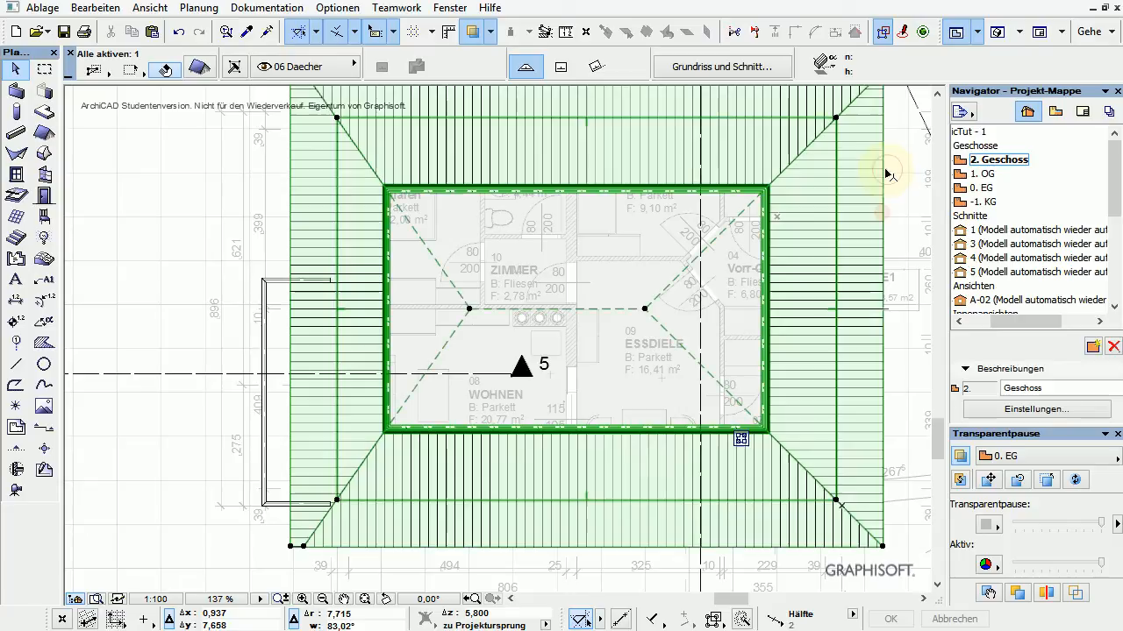
left_click(837, 165)
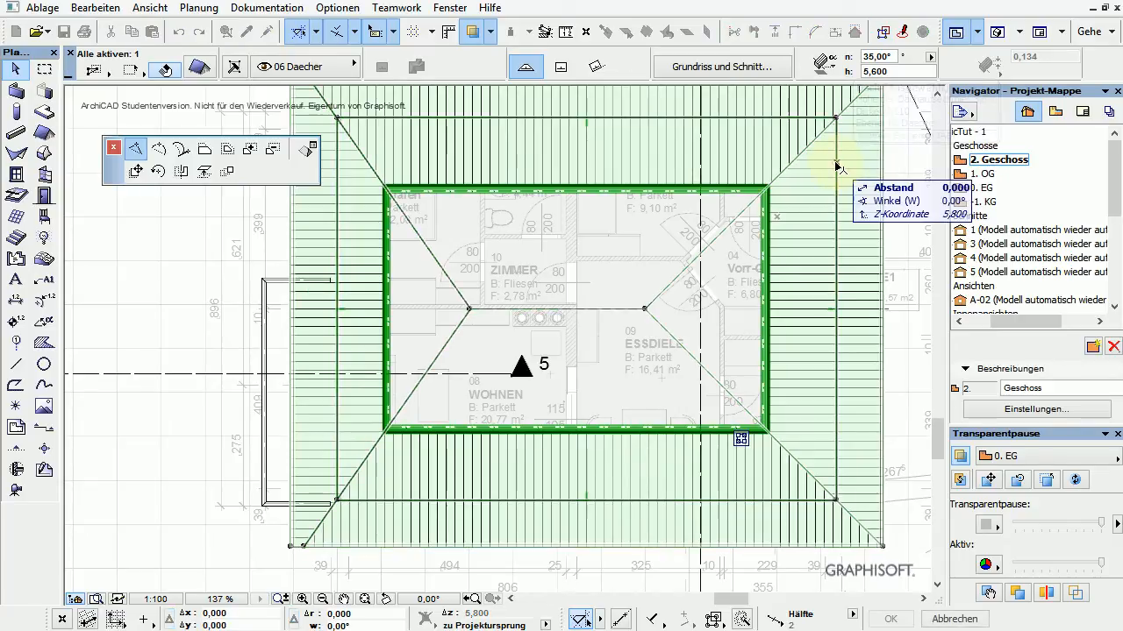
left_click(308, 149)
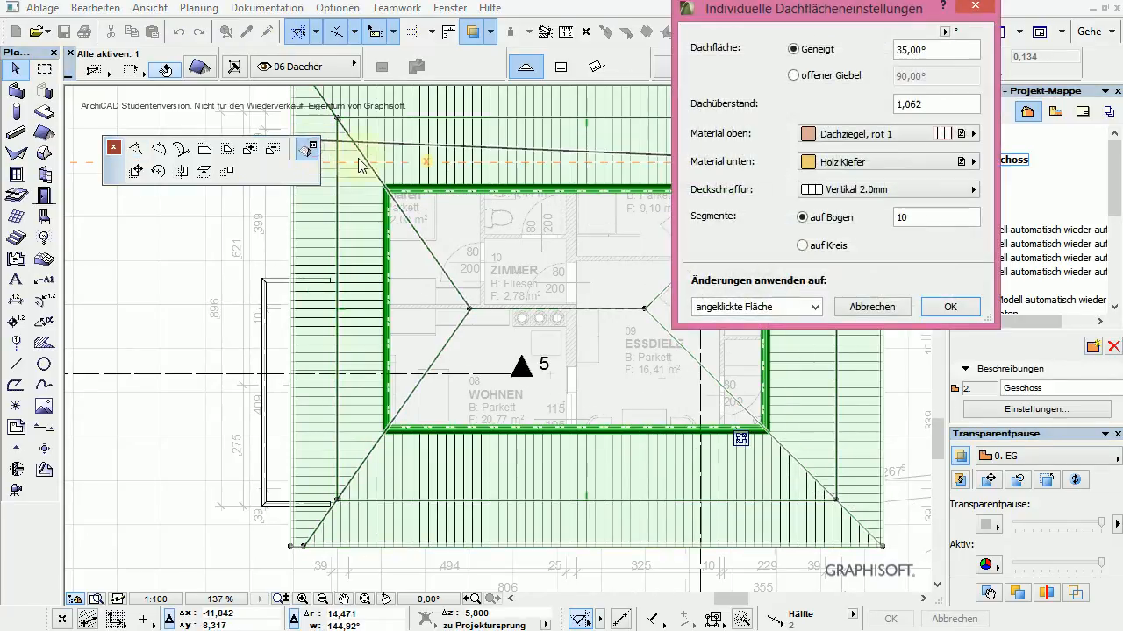
left_click(806, 75)
left_click(946, 313)
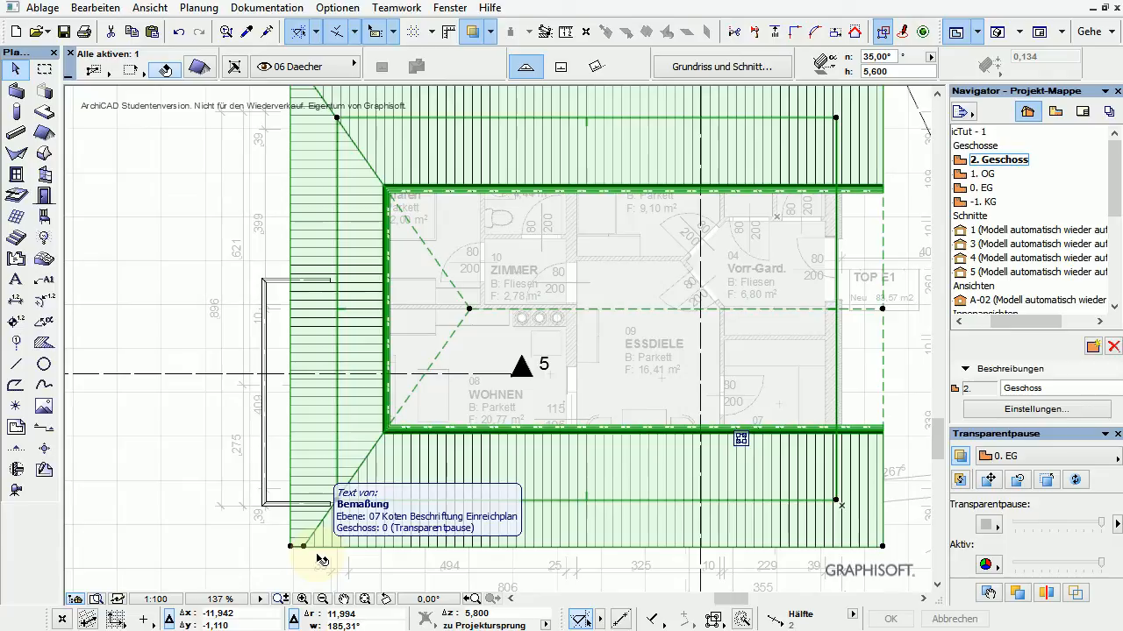
- Offset the balcony-side eave edge of the roof inward to the point where the hip line meets the adjacent eave
left_click(294, 341)
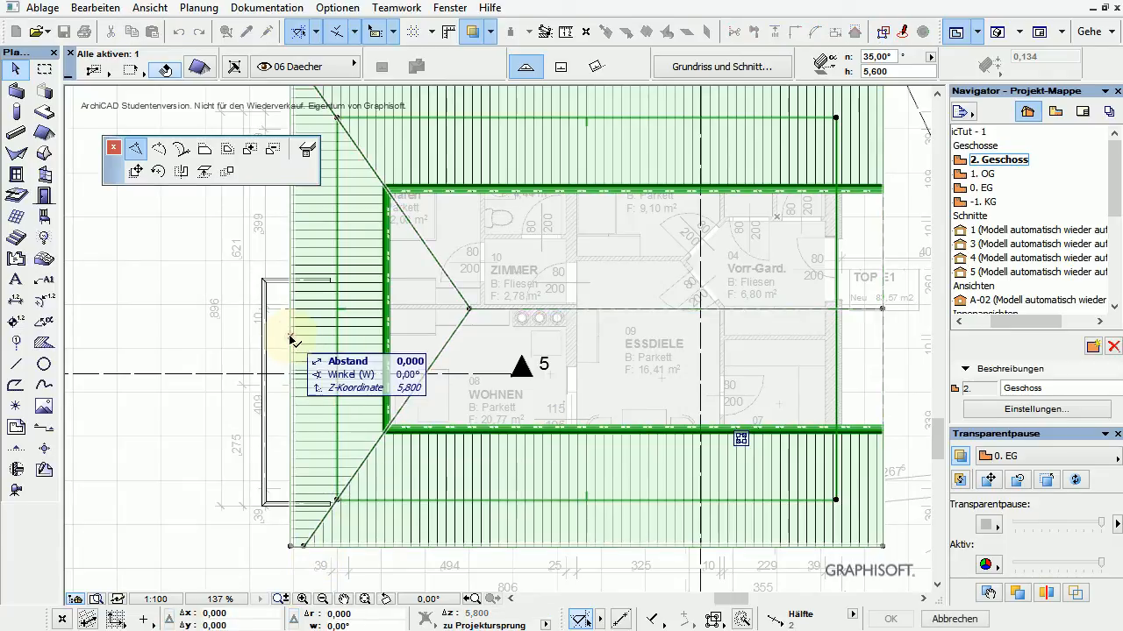
left_click(207, 151)
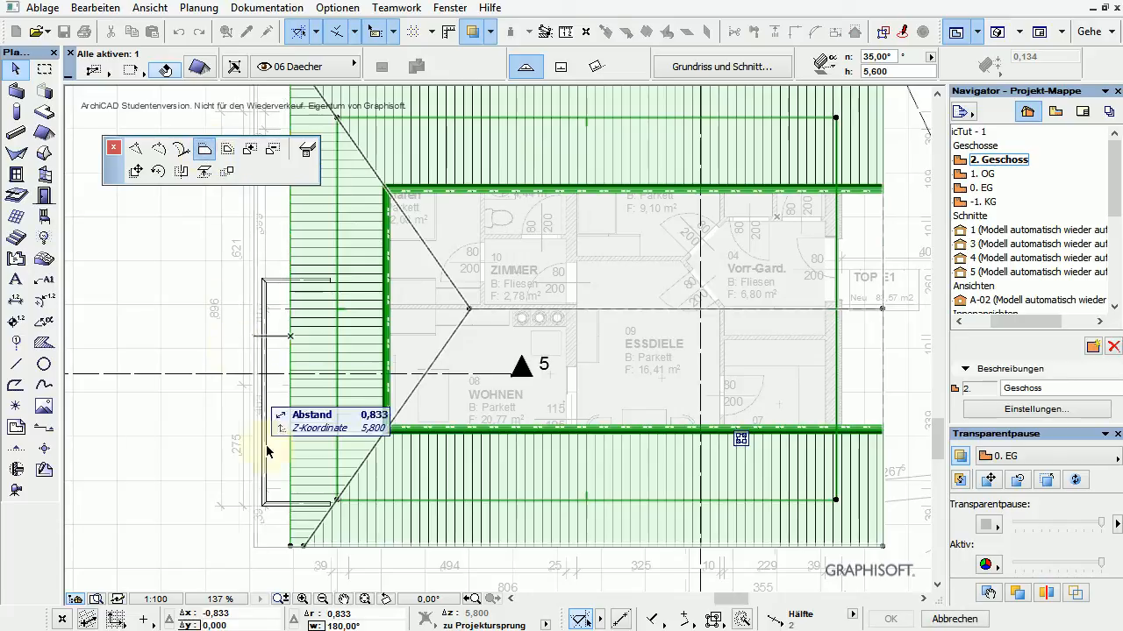
left_click(299, 545)
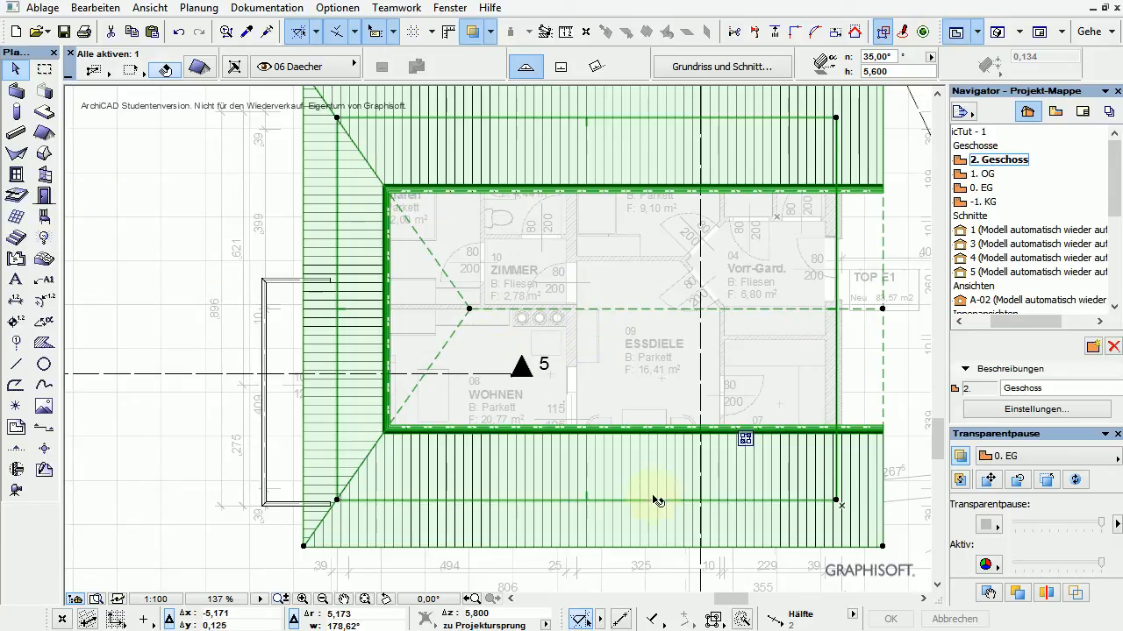
- Cut a rectangular opening in the selected roof around the three chimney flues, with one long side on the ridge
left_click(44, 134)
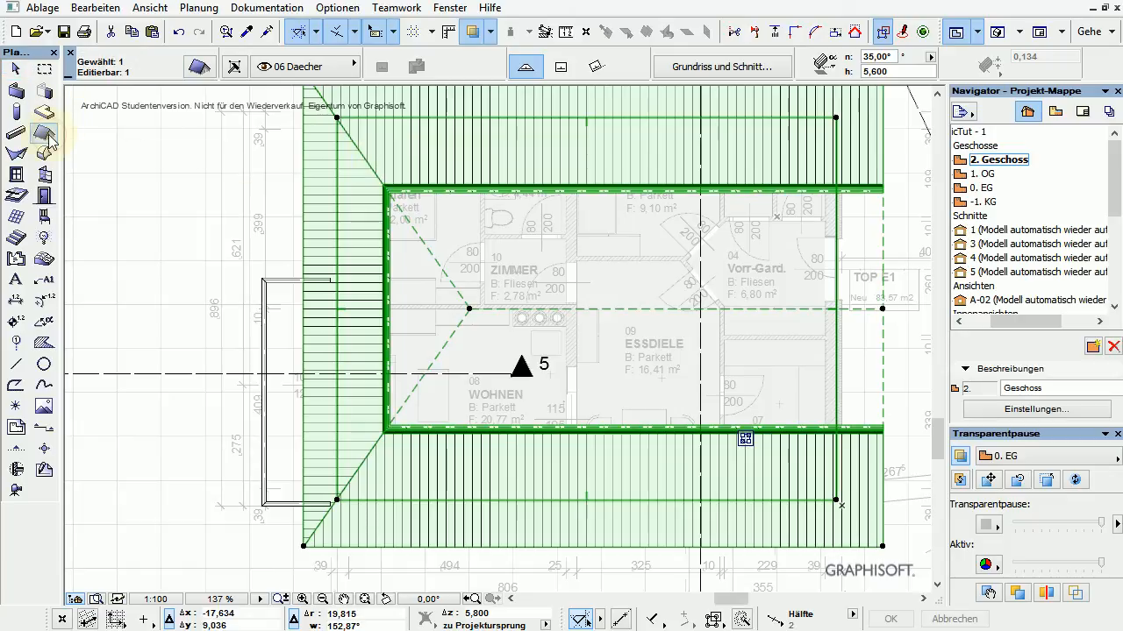
left_click(561, 71)
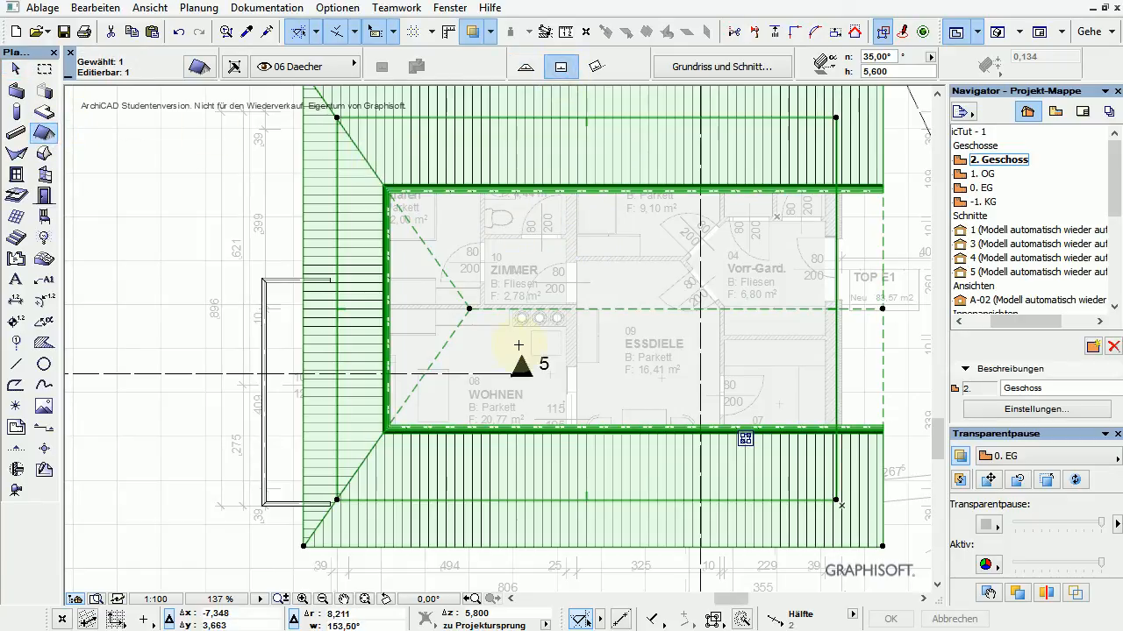
scroll(519, 346, "up", 4)
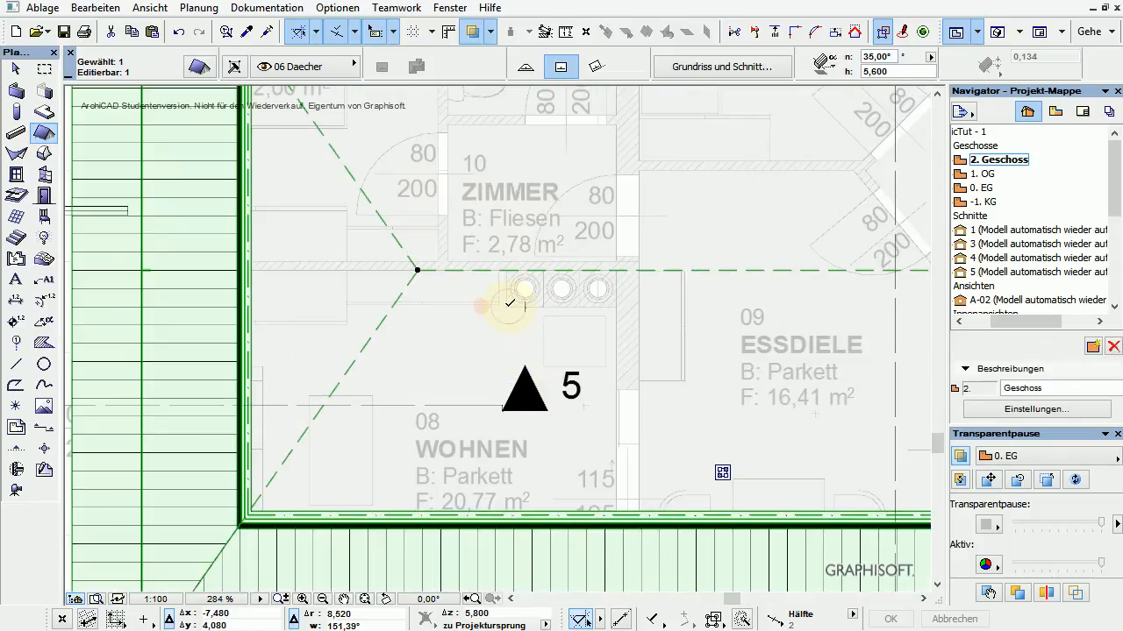
left_click(507, 306)
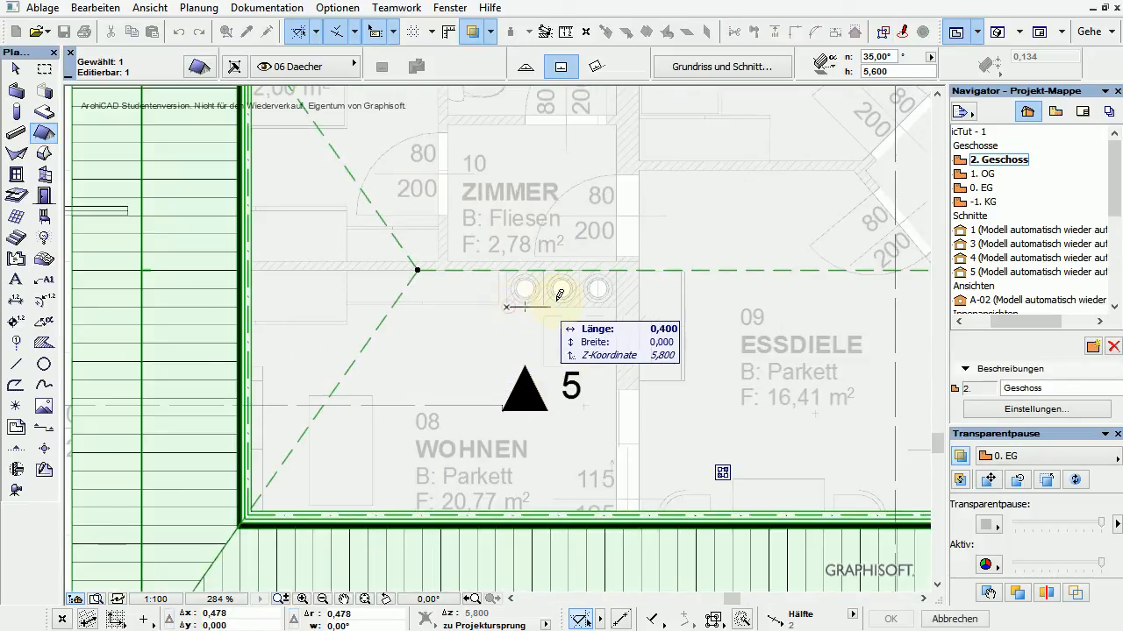
left_click(618, 270)
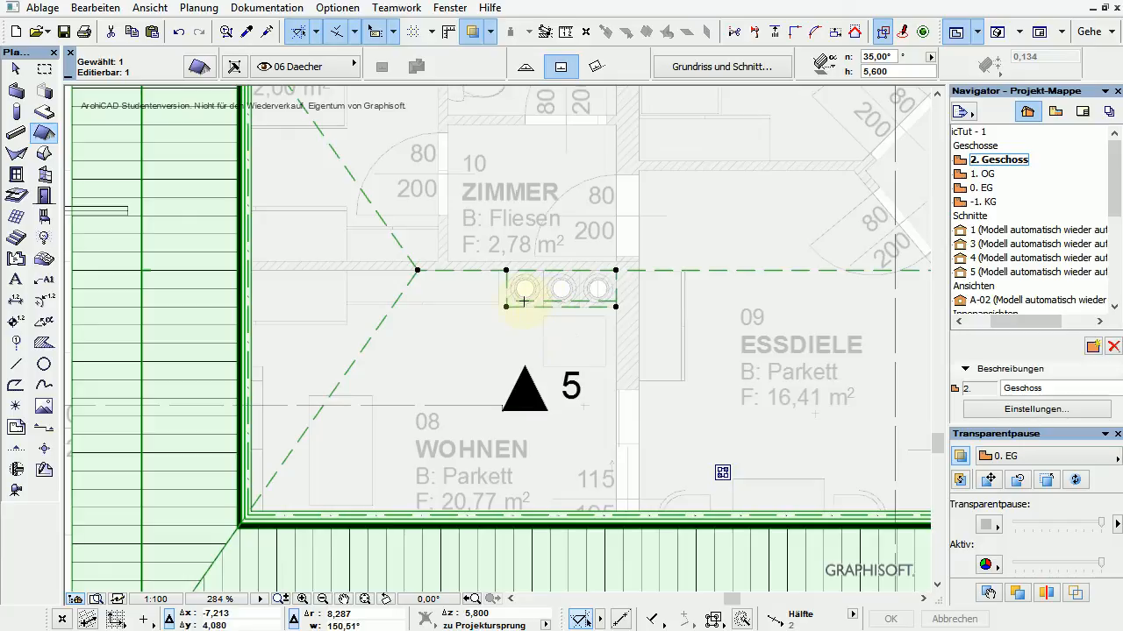
- Set the edge angle of the chimney opening's long side away from the ridge to Vertikal
middle_click_drag(487, 458, 495, 270)
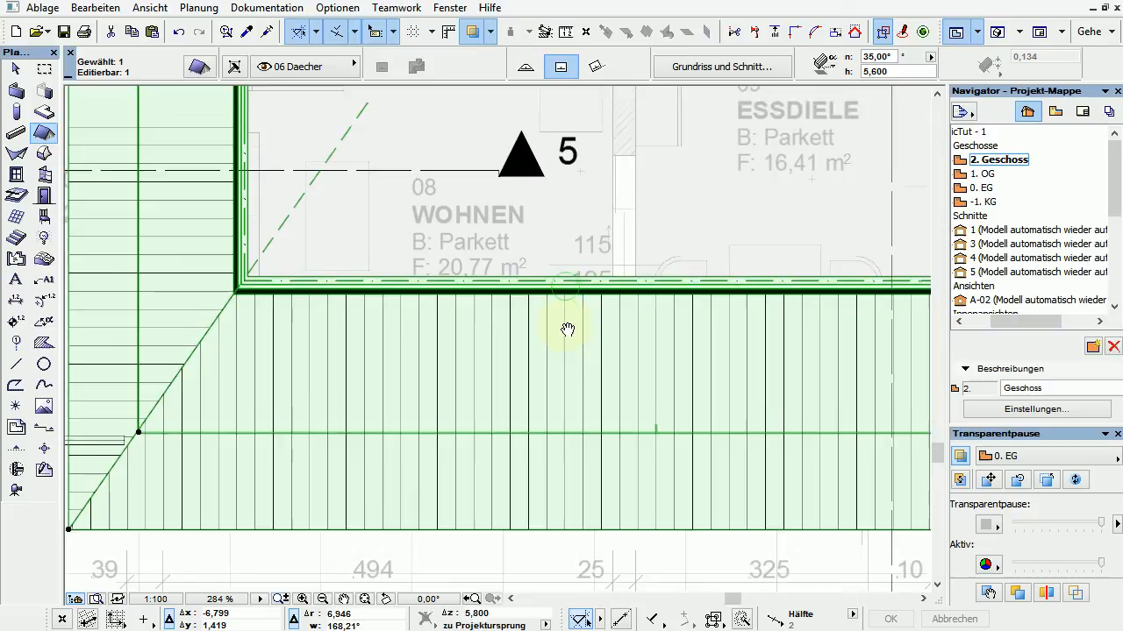
middle_click_drag(567, 330, 552, 526)
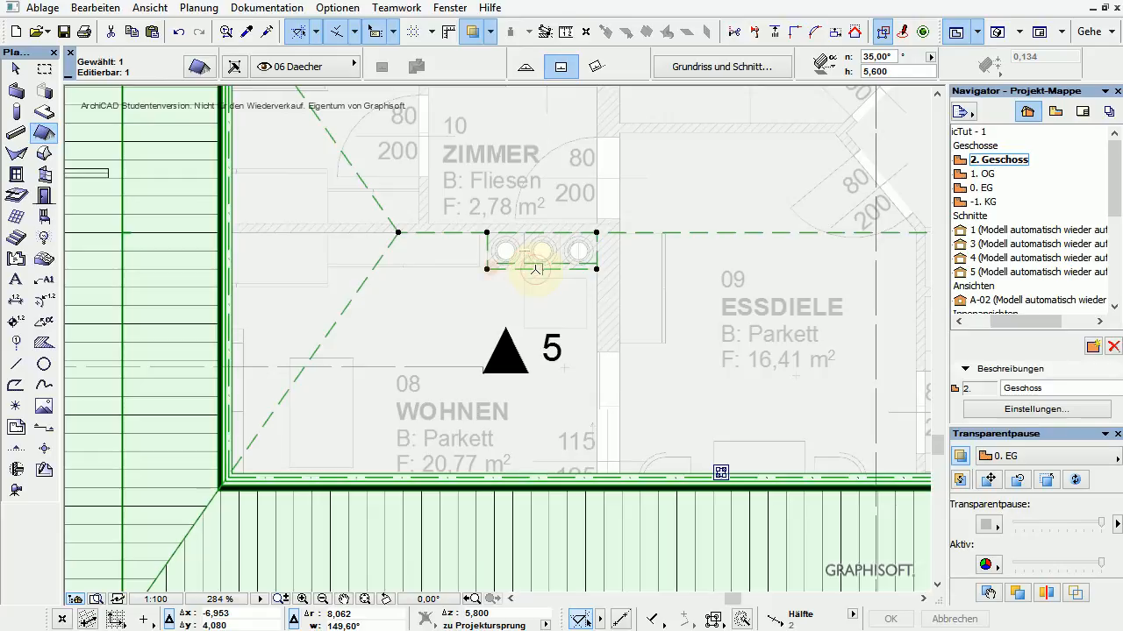
left_click(537, 269)
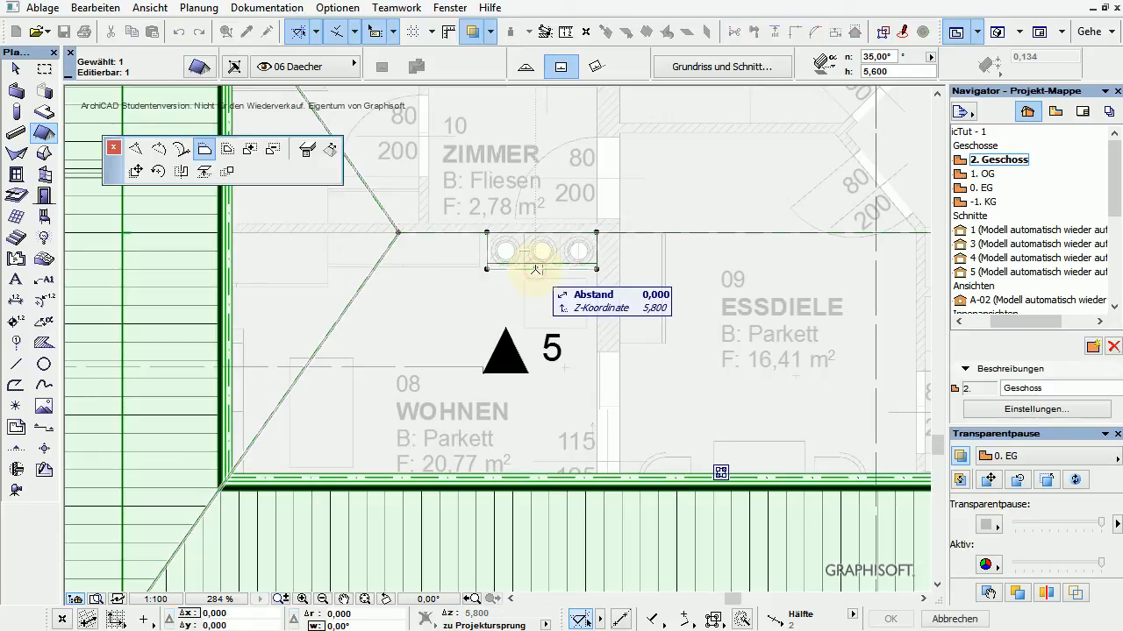
left_click(306, 152)
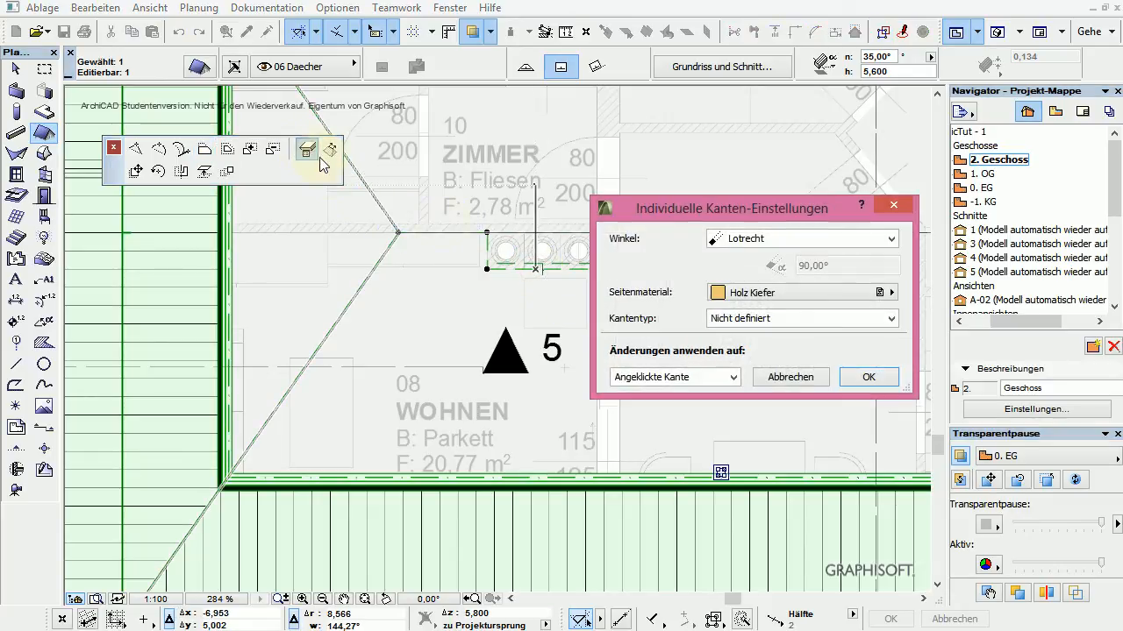
left_click(759, 238)
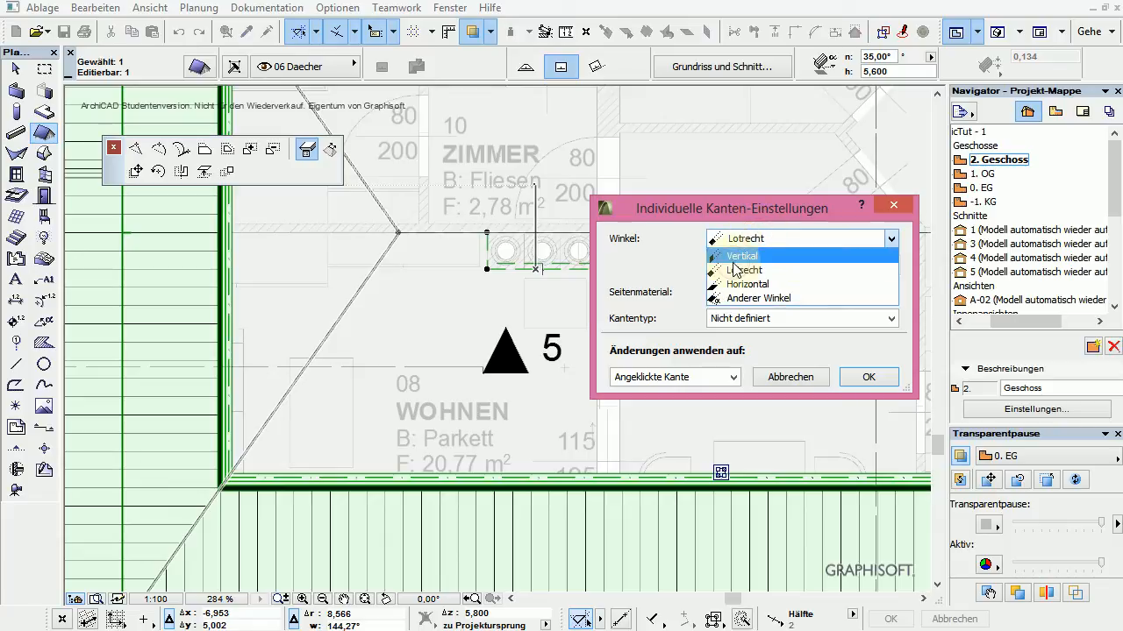
left_click(742, 256)
left_click(868, 377)
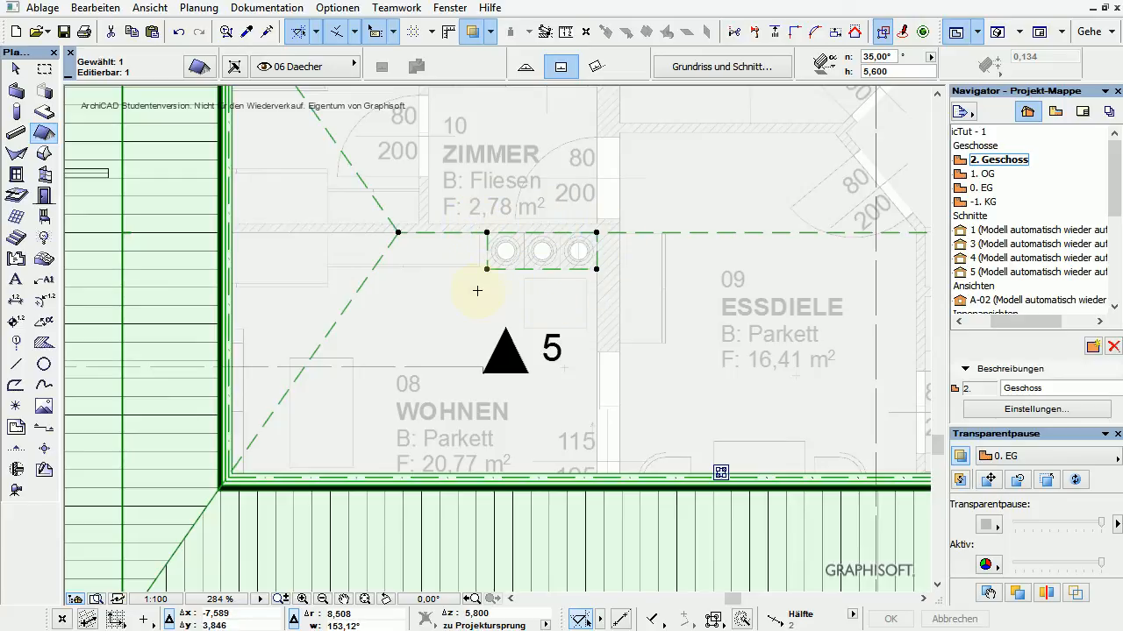
- Draw a 0.05 m helper line perpendicular to the chimney opening's long side, pointing outward from the edge on the WOHNEN side
scroll(477, 290, "up", 3)
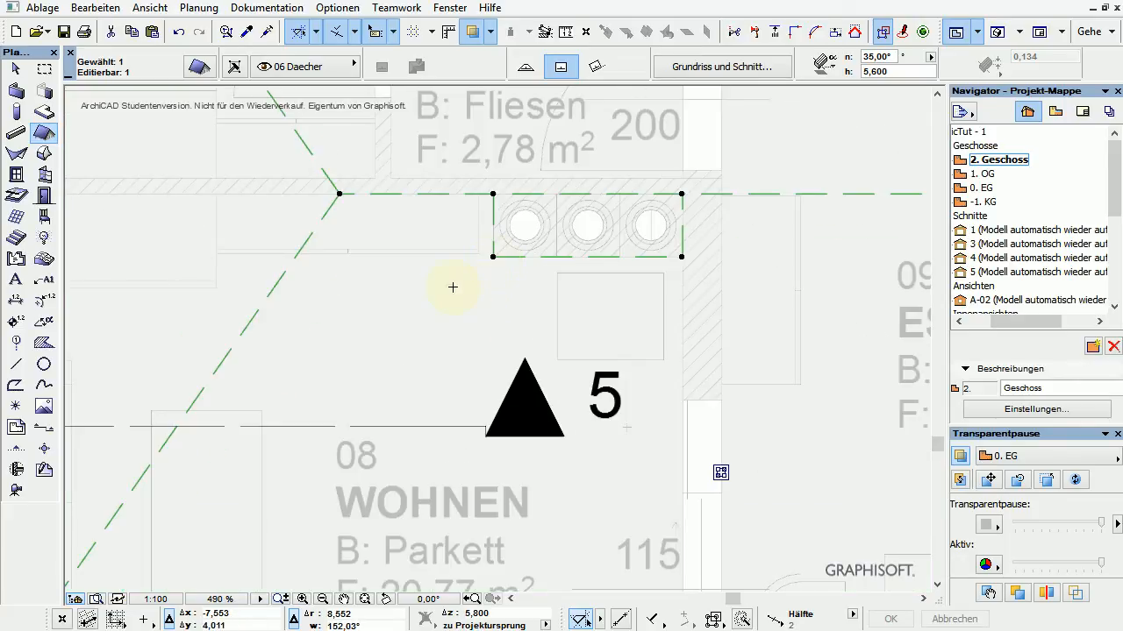
left_click(16, 365)
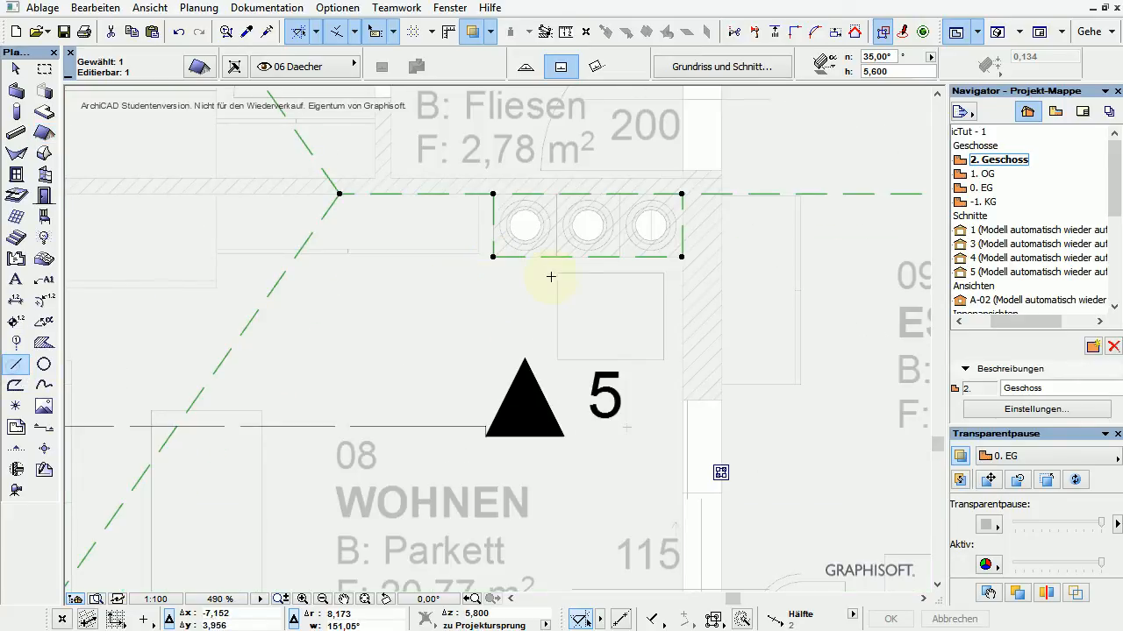
key("Escape")
left_click(510, 257)
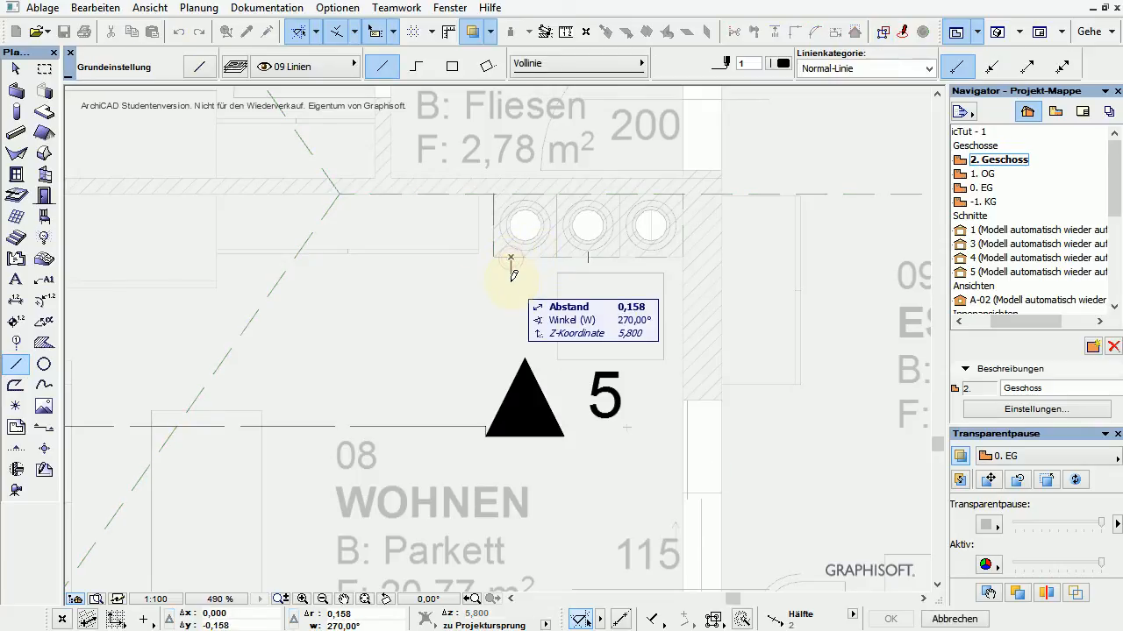
type(",05")
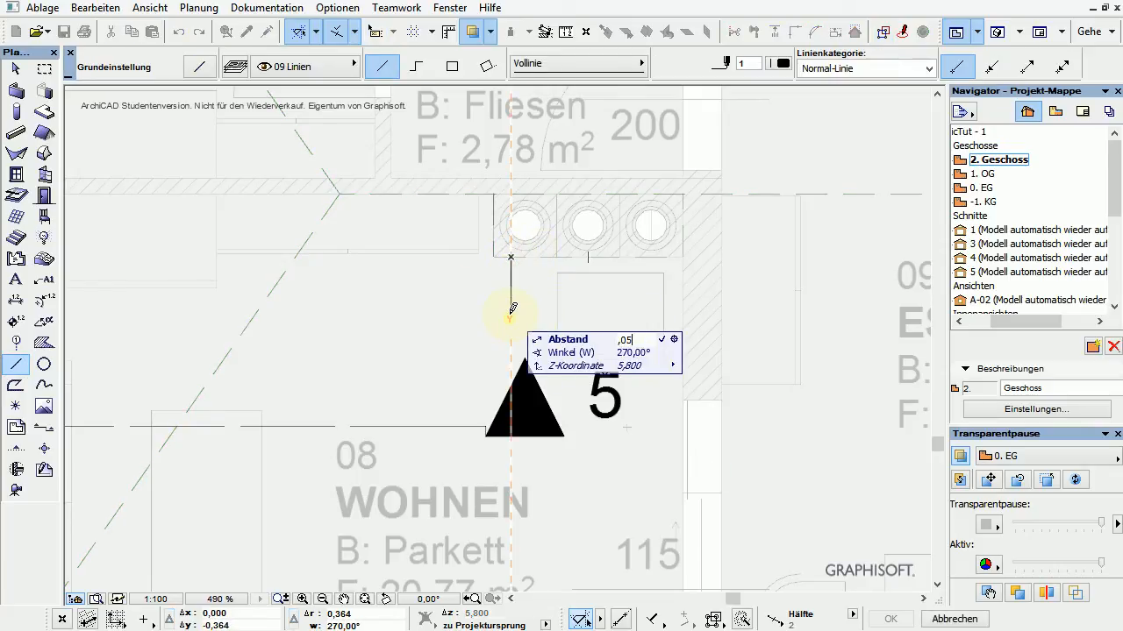
key("Return")
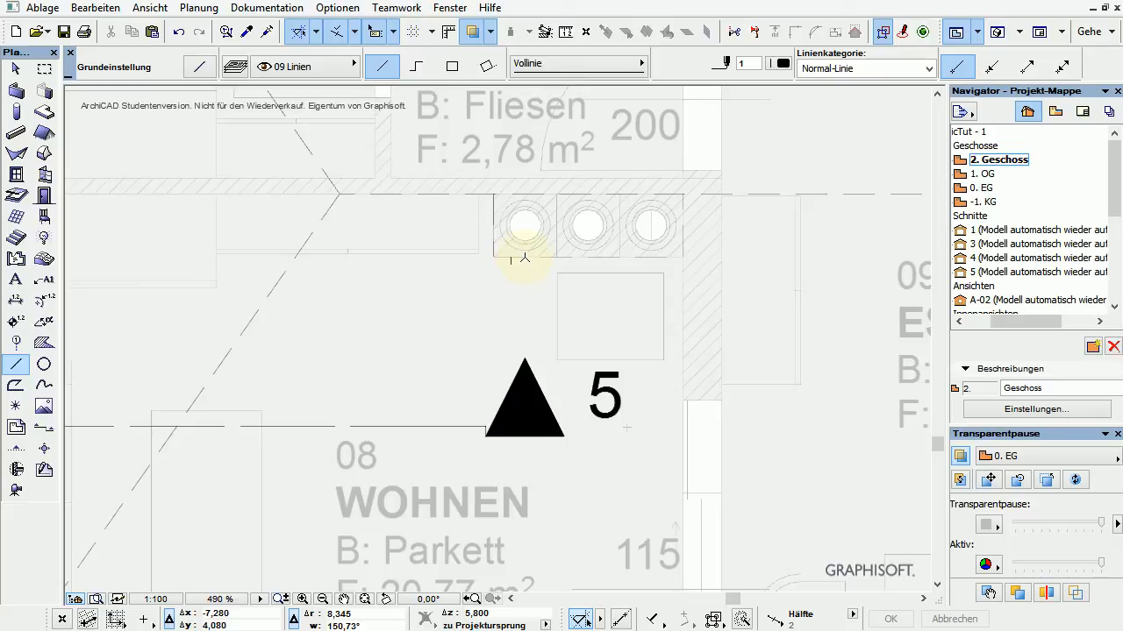
- Reselect the roof and offset all edges of the chimney opening outward by 0.05 m to the end of the helper line
left_click(526, 257, "shift")
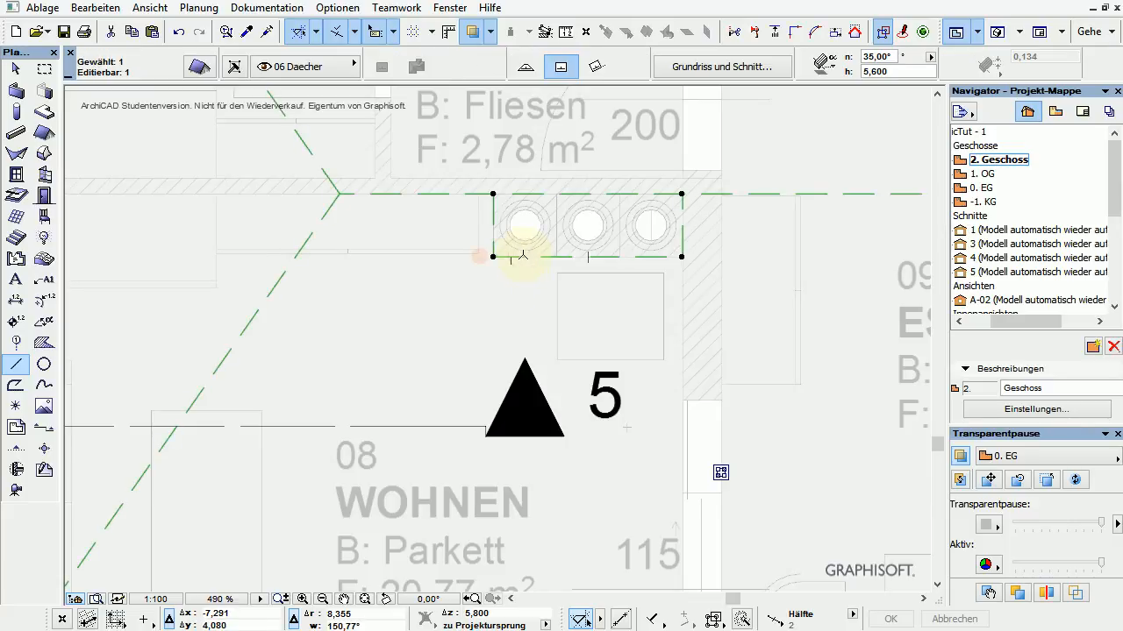
left_click(523, 257)
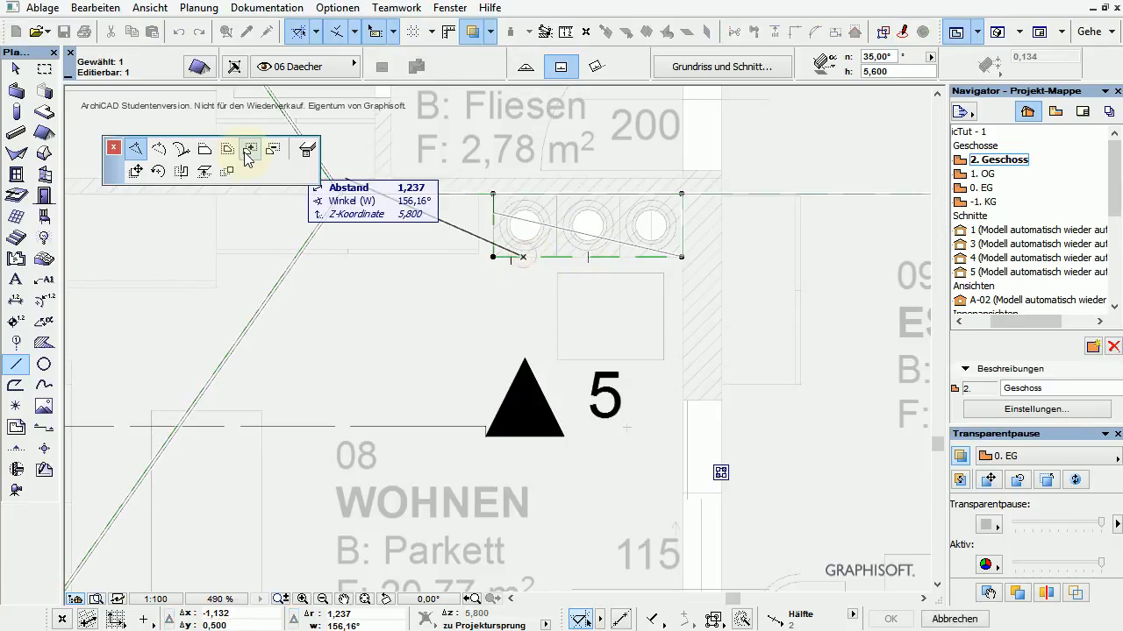
left_click(227, 149)
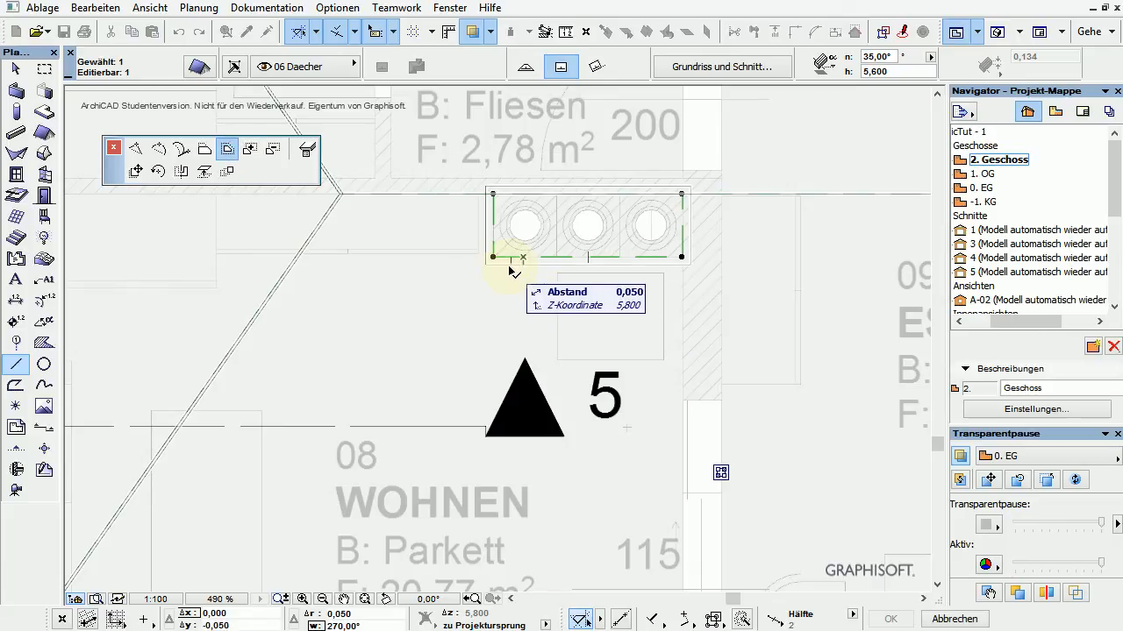
left_click(523, 277)
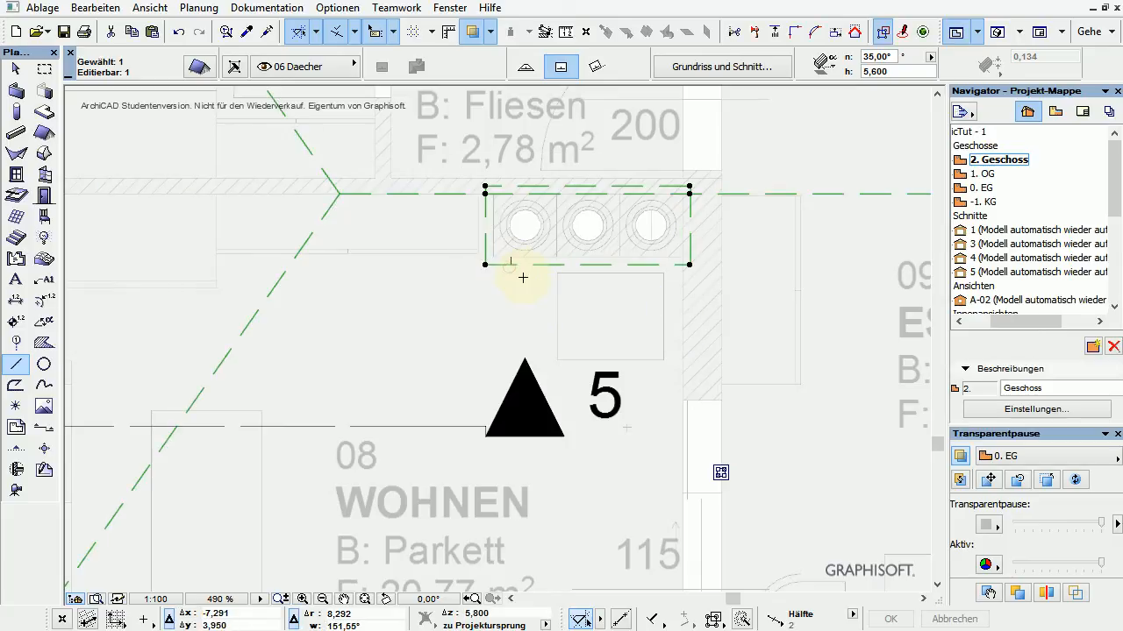
- Set the edge angle of the chimney opening's long side facing the ZIMMER room to Vertikal
left_click(596, 186)
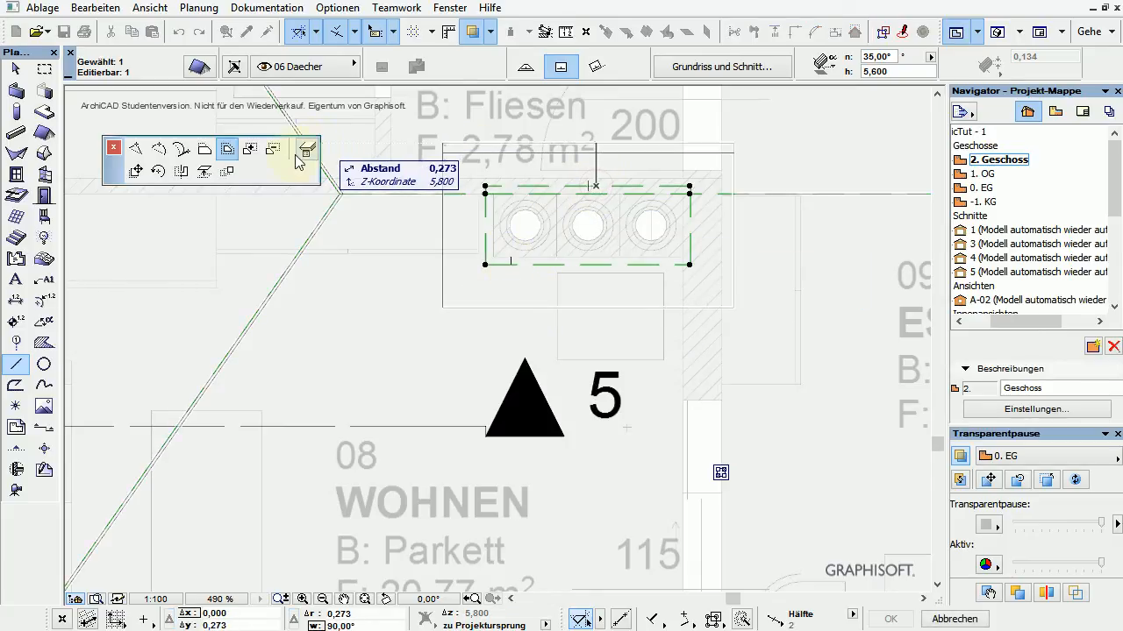
left_click(305, 156)
left_click(733, 240)
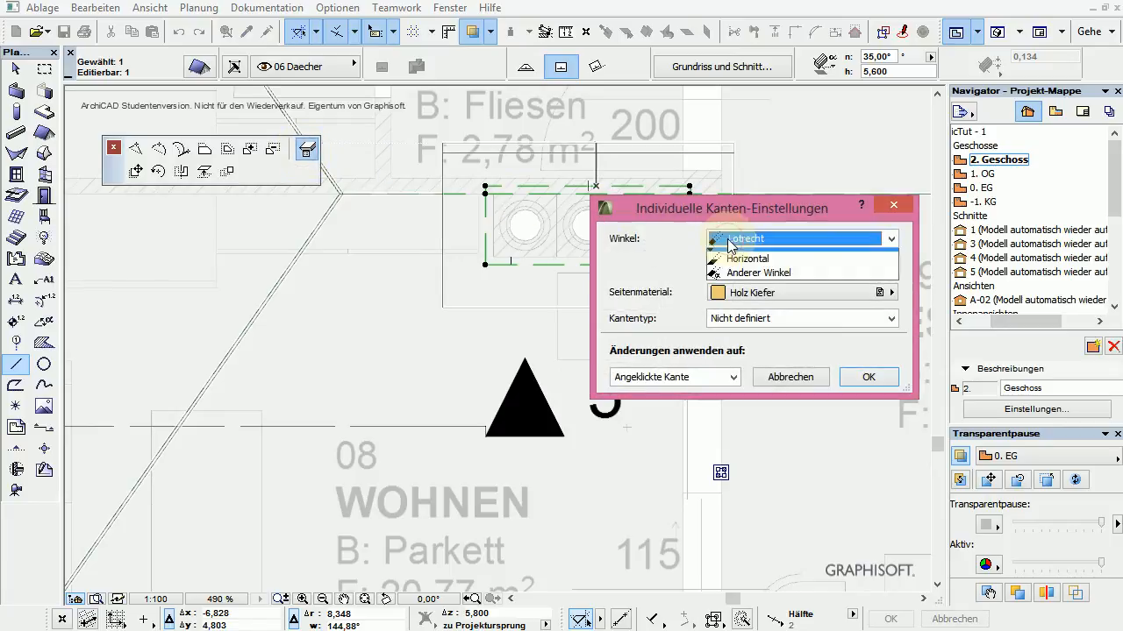
left_click(741, 256)
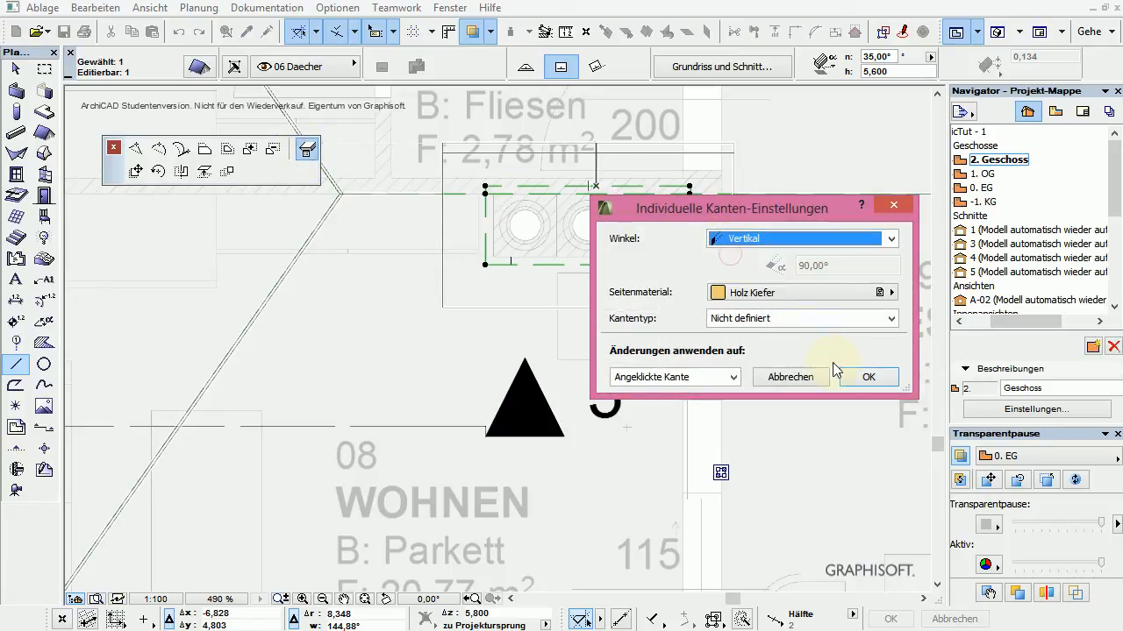
left_click(860, 379)
- Offset the complex roof's gable-end edge inward to the house's outer wall face and check the roof in 3D
scroll(557, 415, "down", 5)
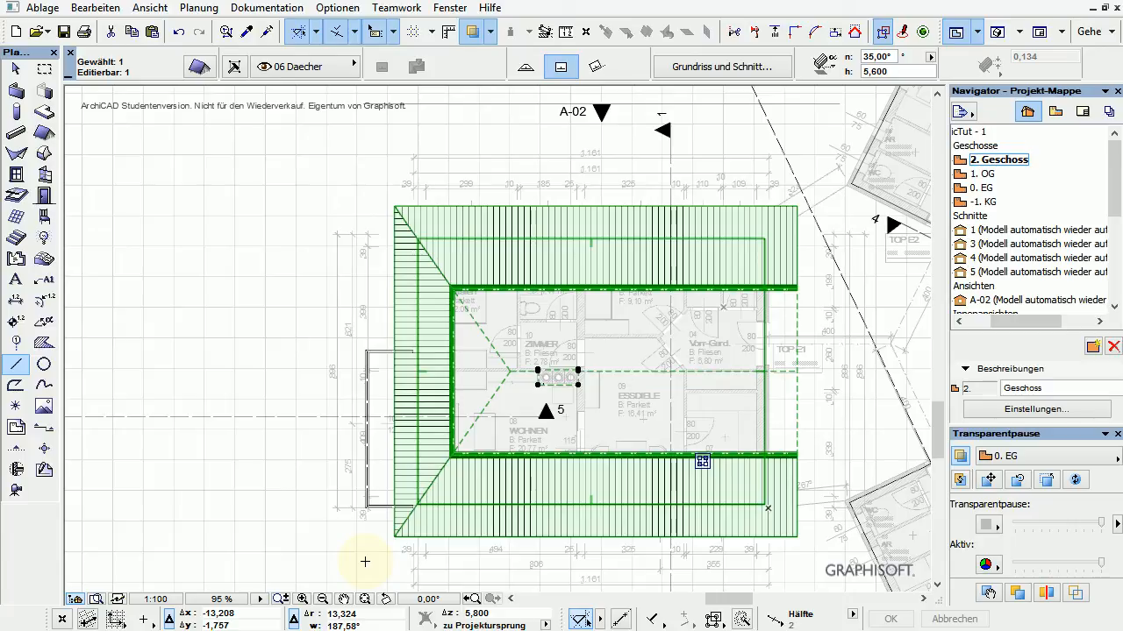
left_click(800, 314, "shift")
left_click(799, 316, "shift")
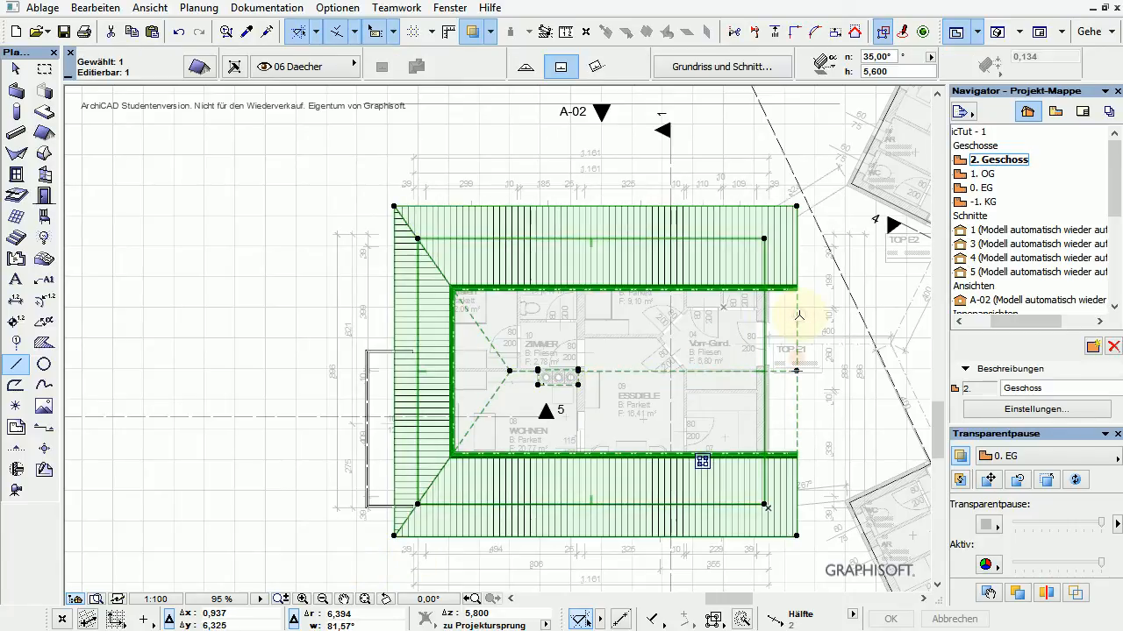
left_click(799, 316)
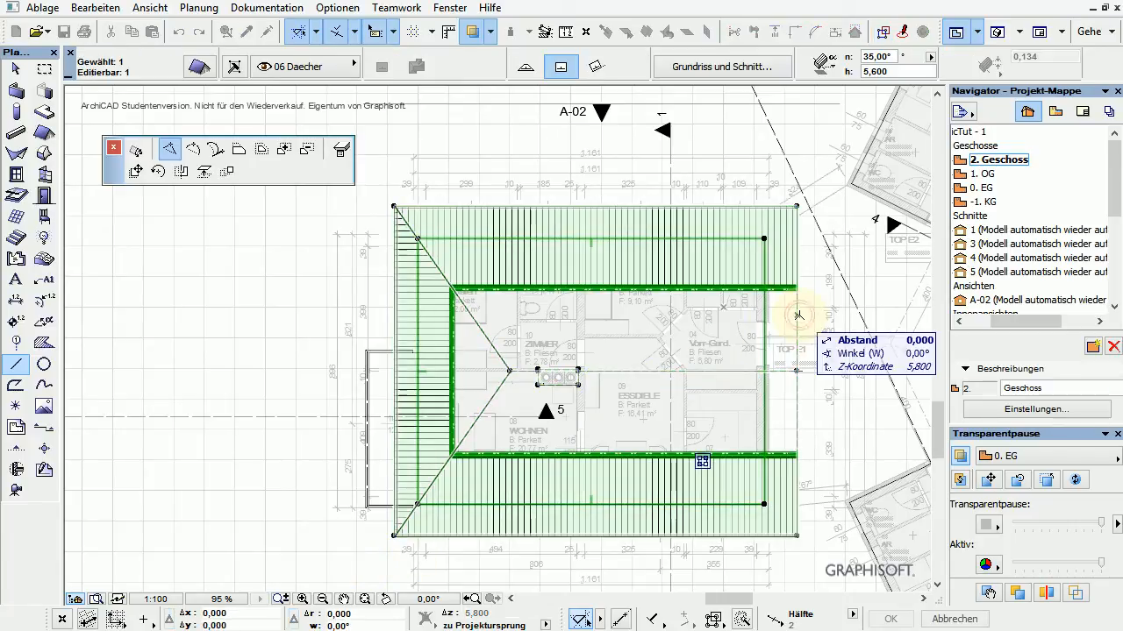
left_click(240, 152)
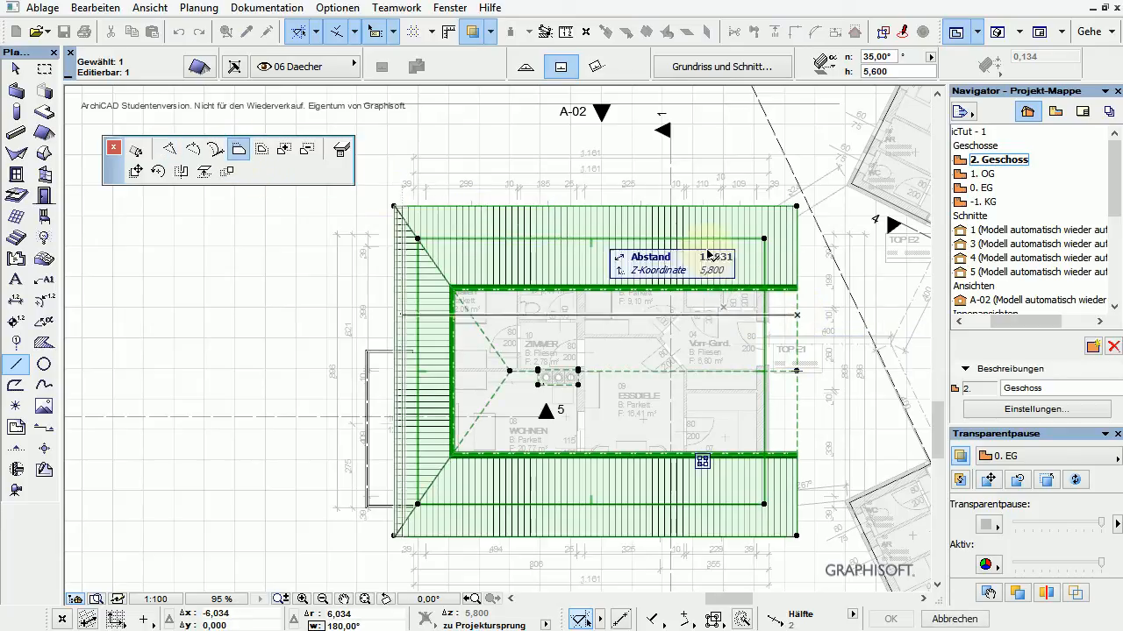
left_click(769, 327)
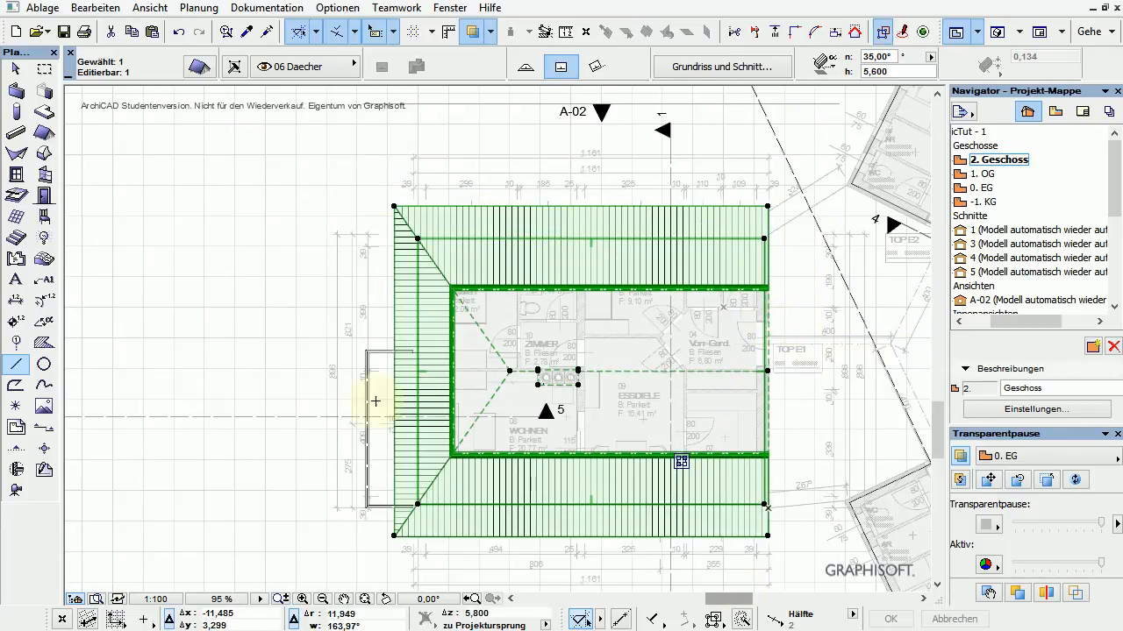
scroll(313, 403, "down", 3)
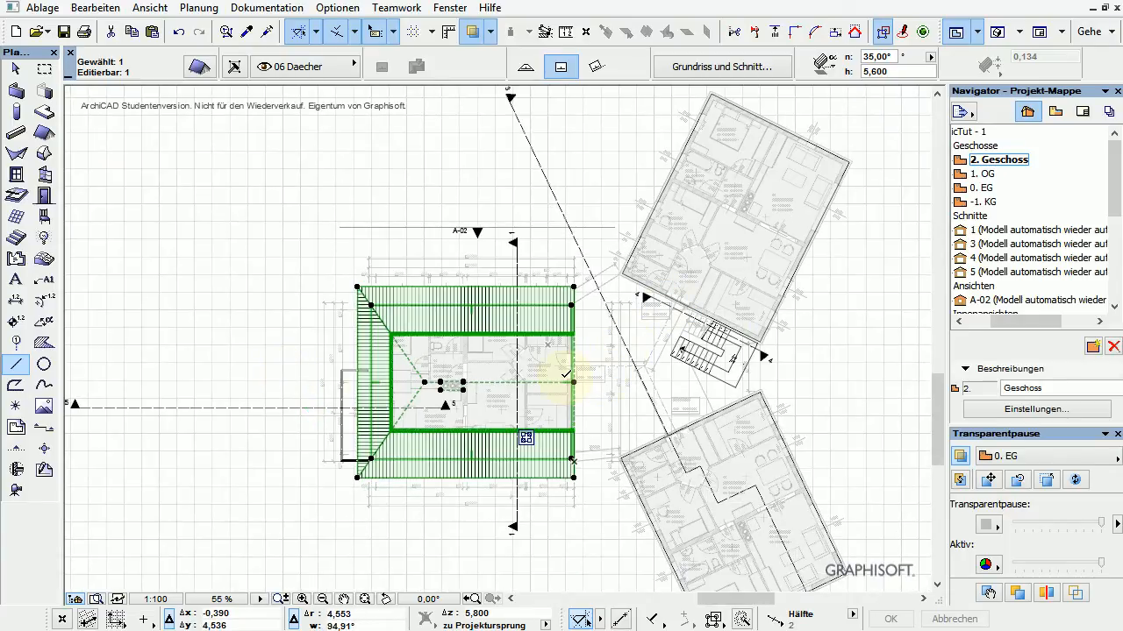
key("F3")
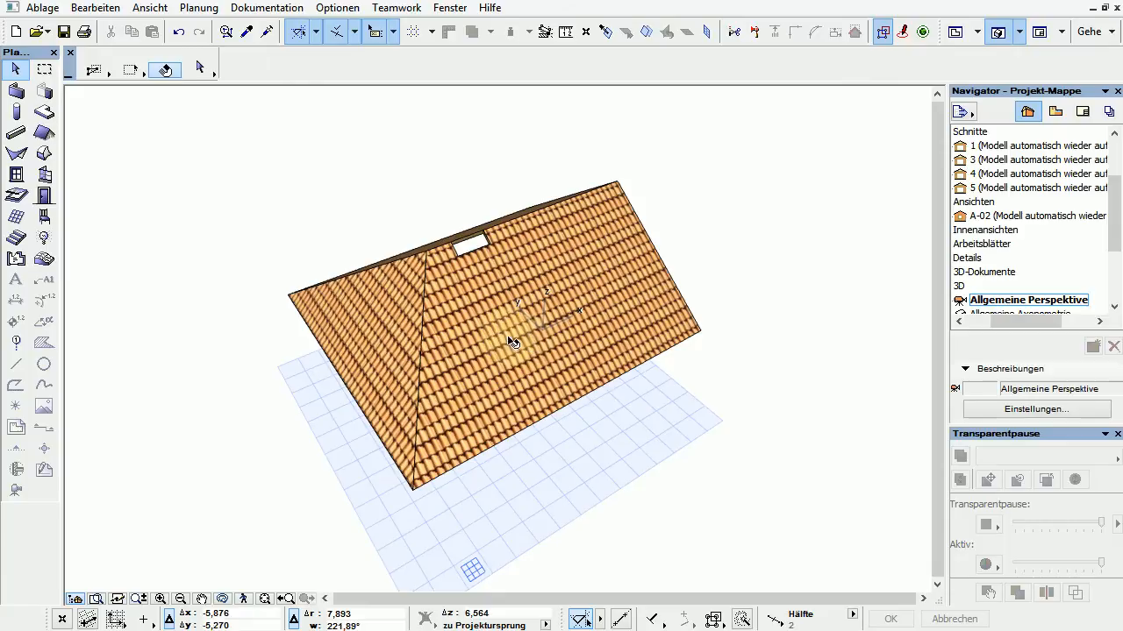
scroll(504, 437, "up", 3)
mouse_move(505, 437)
middle_mouse_down("shift")
mouse_move(695, 436)
mouse_move(557, 461)
mouse_move(369, 219)
mouse_move(392, 310)
mouse_move(506, 451)
middle_mouse_up("shift")
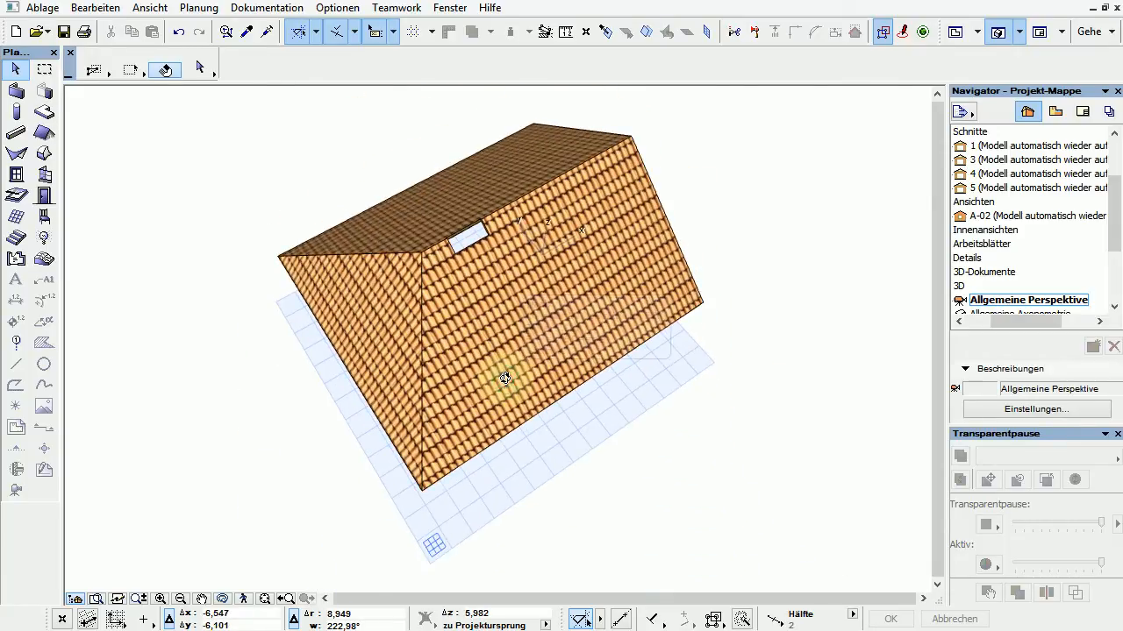
- Back in the floor plan, set the default skylight to Dachfenster Wendeflügel 16 with a width of 1.000 m
key("F2")
left_click(437, 228)
scroll(453, 395, "up", 4)
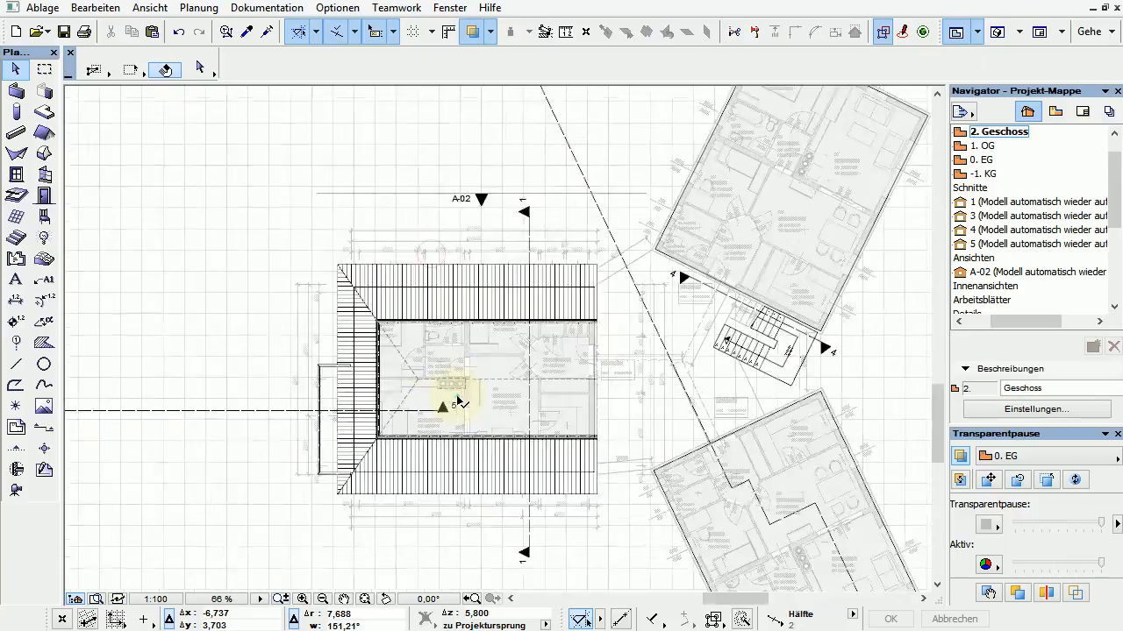
scroll(458, 401, "up", 1)
middle_click_drag(527, 448, 532, 253)
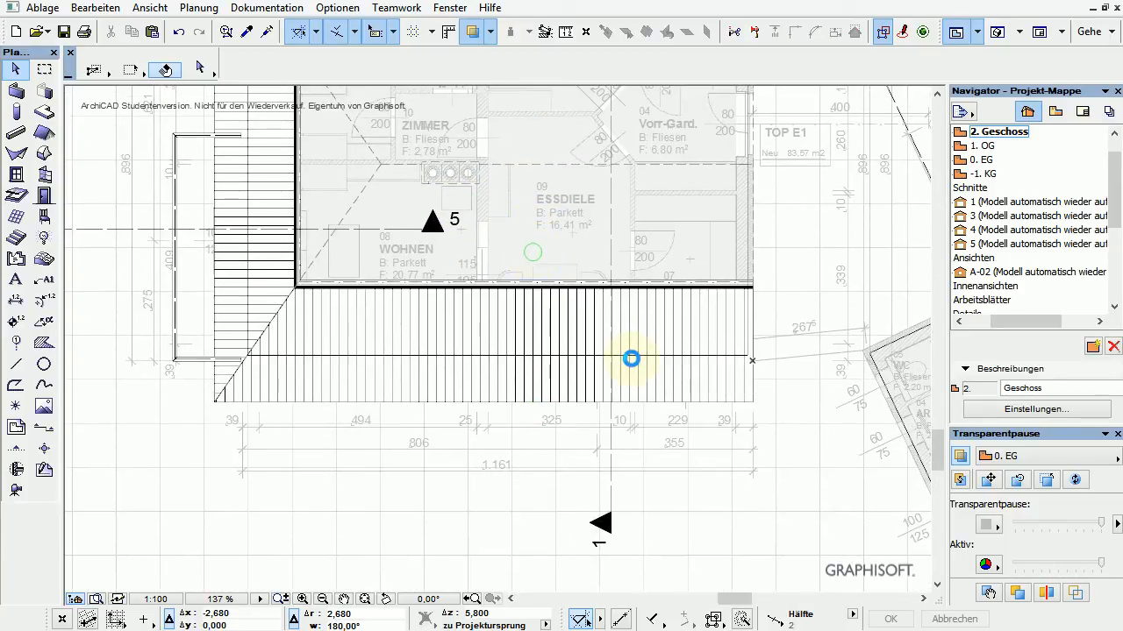
left_click(18, 196)
double_click(20, 199)
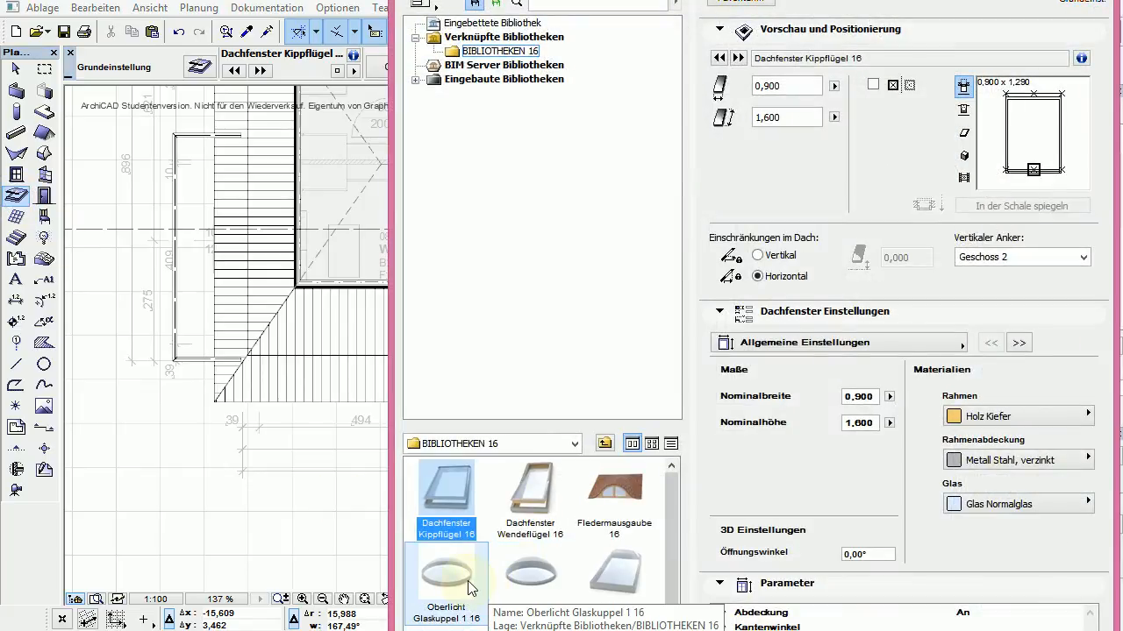
left_click(543, 493)
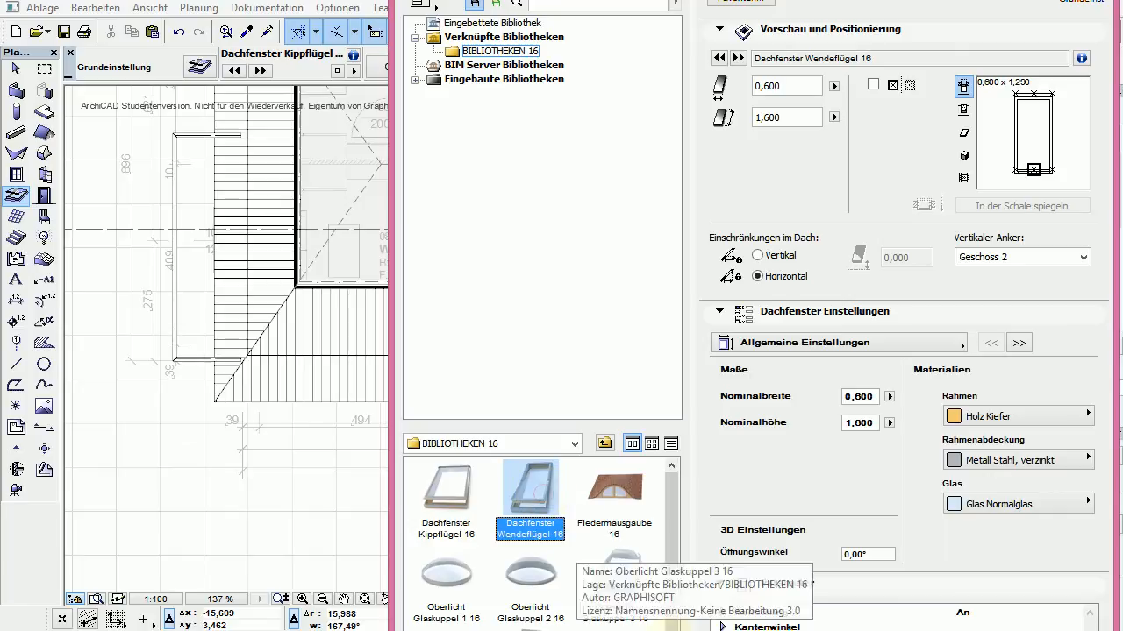
left_click(558, 523)
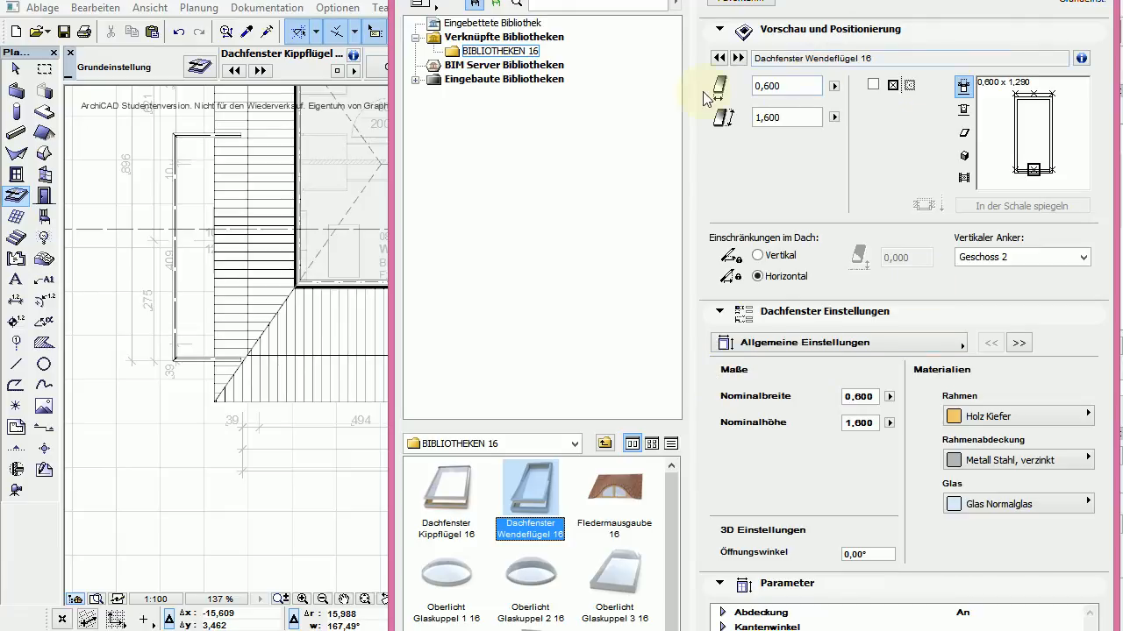
left_click(792, 87)
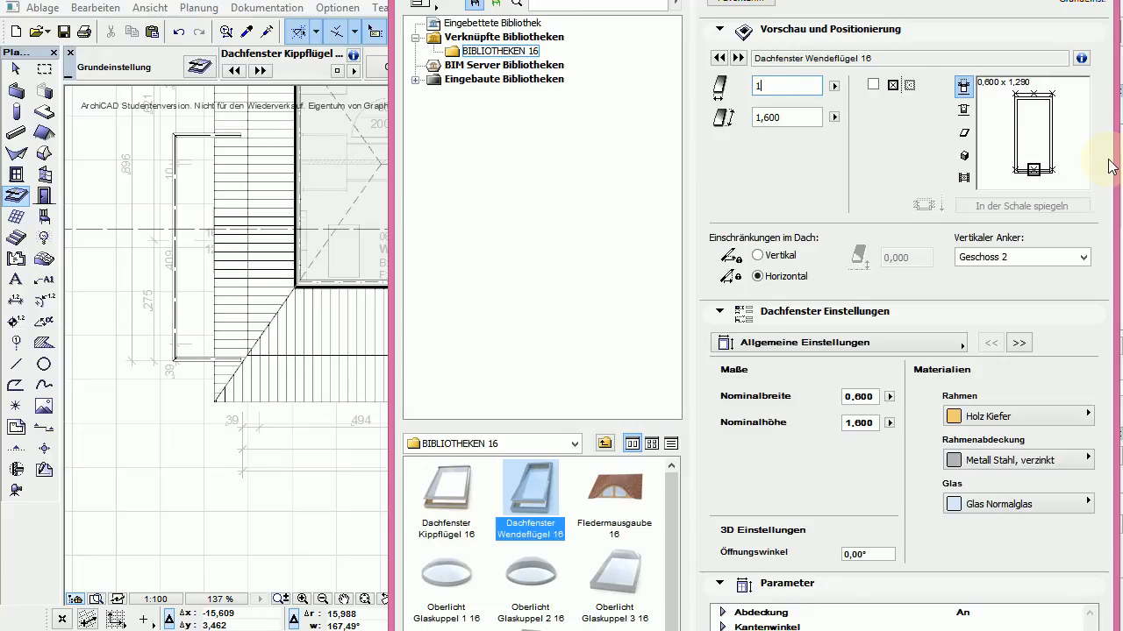
key("Return")
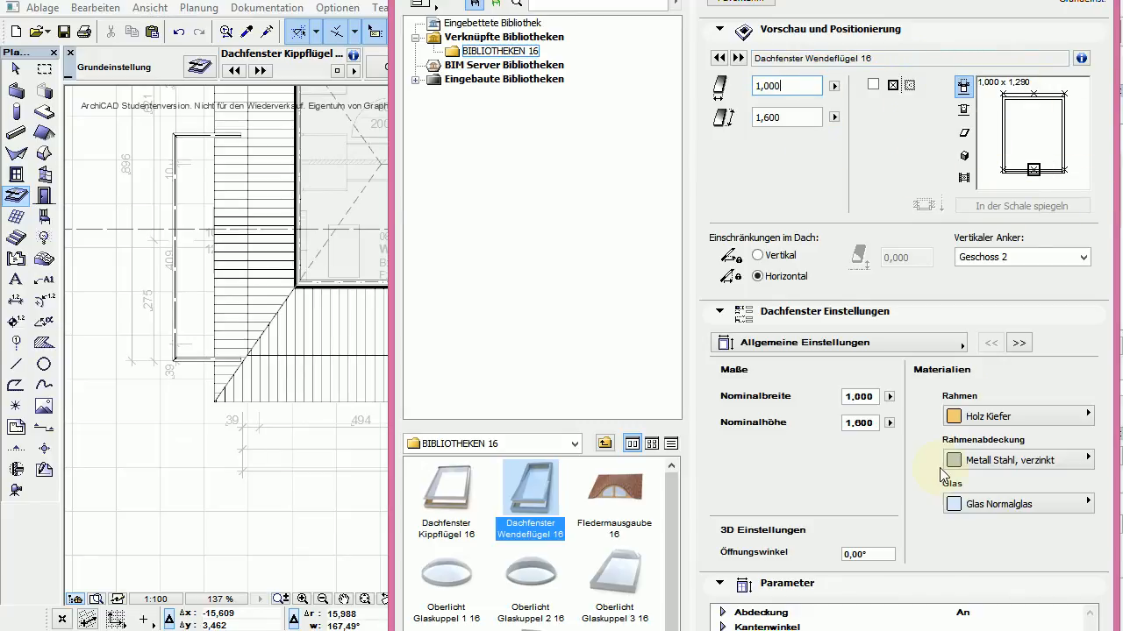
key("Return")
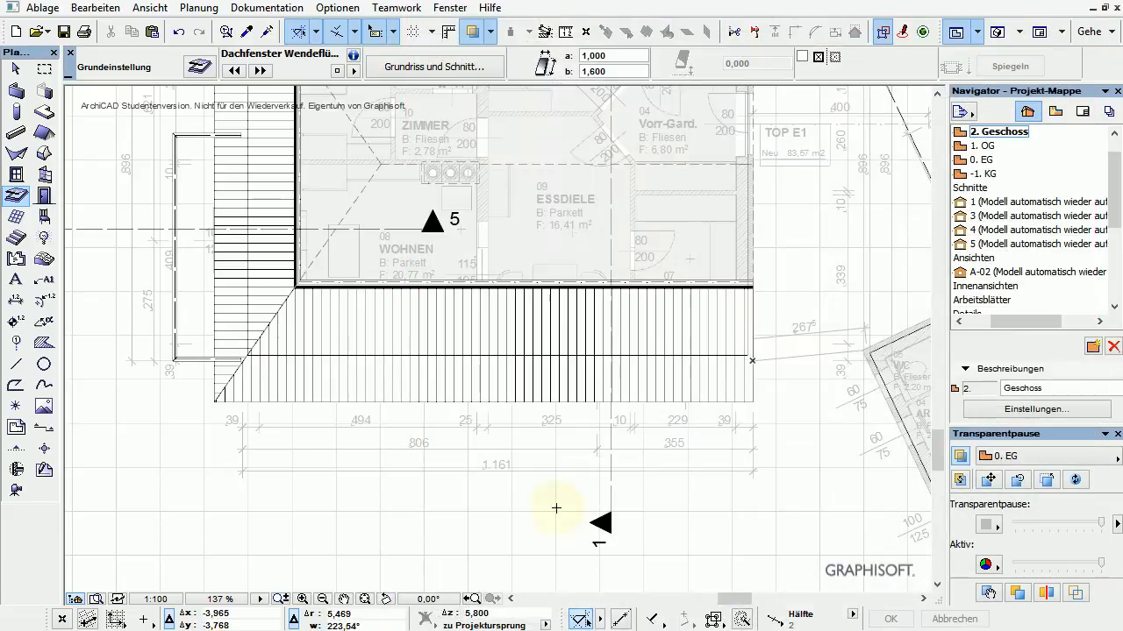
- Place the skylight in the roof slope over ESSDIELE and move it about 0.29 m parallel to the eaves, away from WOHNEN
left_click(538, 319)
left_click(15, 69)
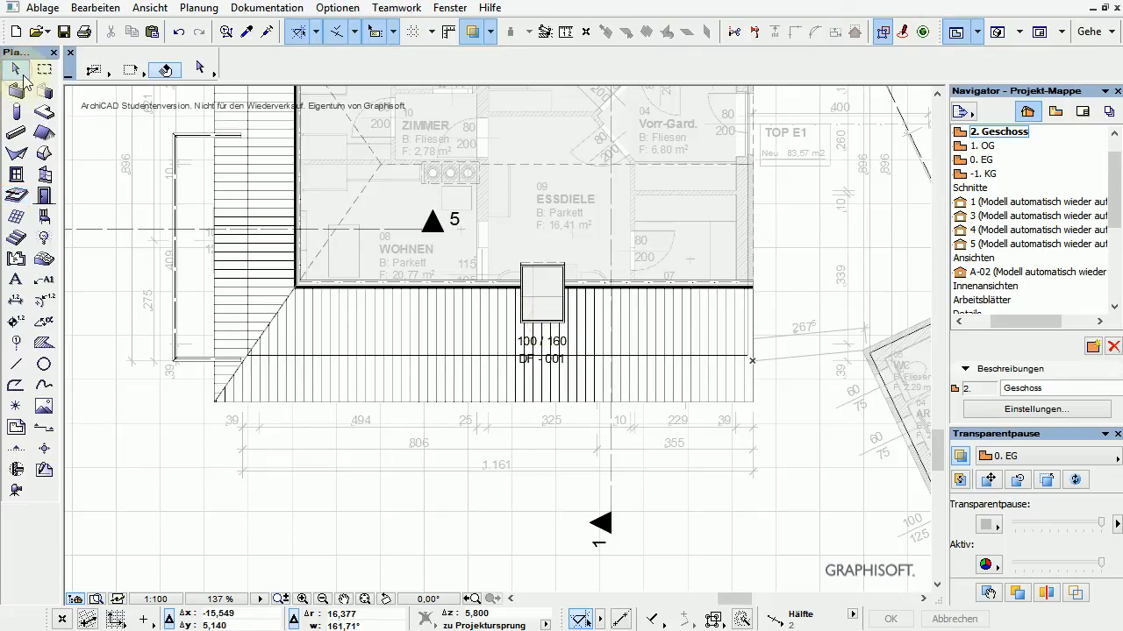
left_click(570, 286)
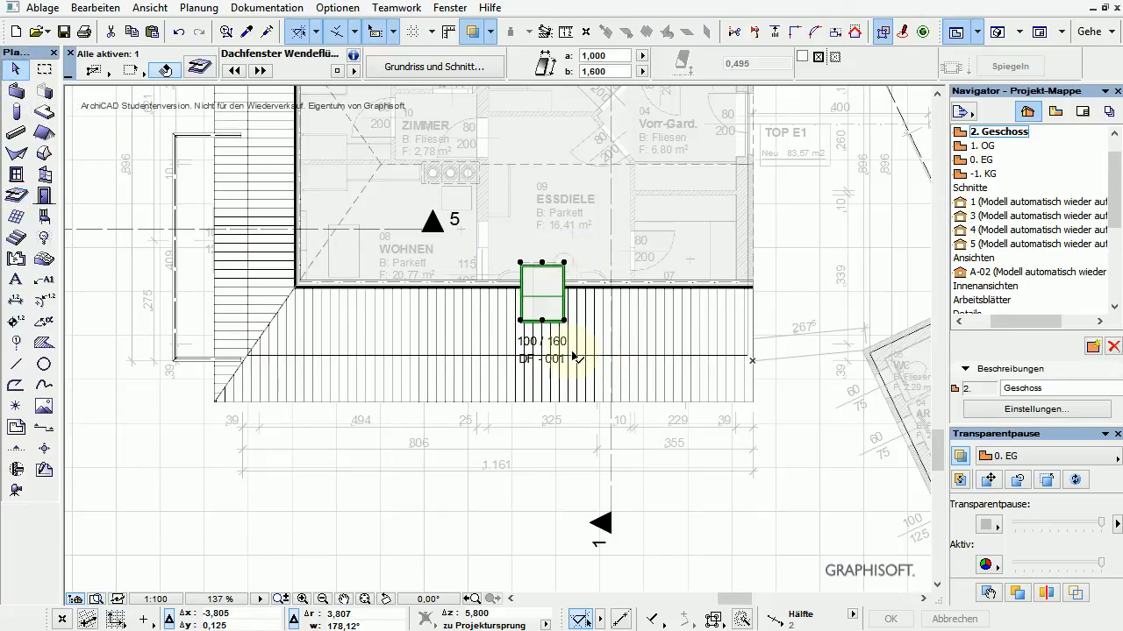
scroll(543, 292, "up", 5)
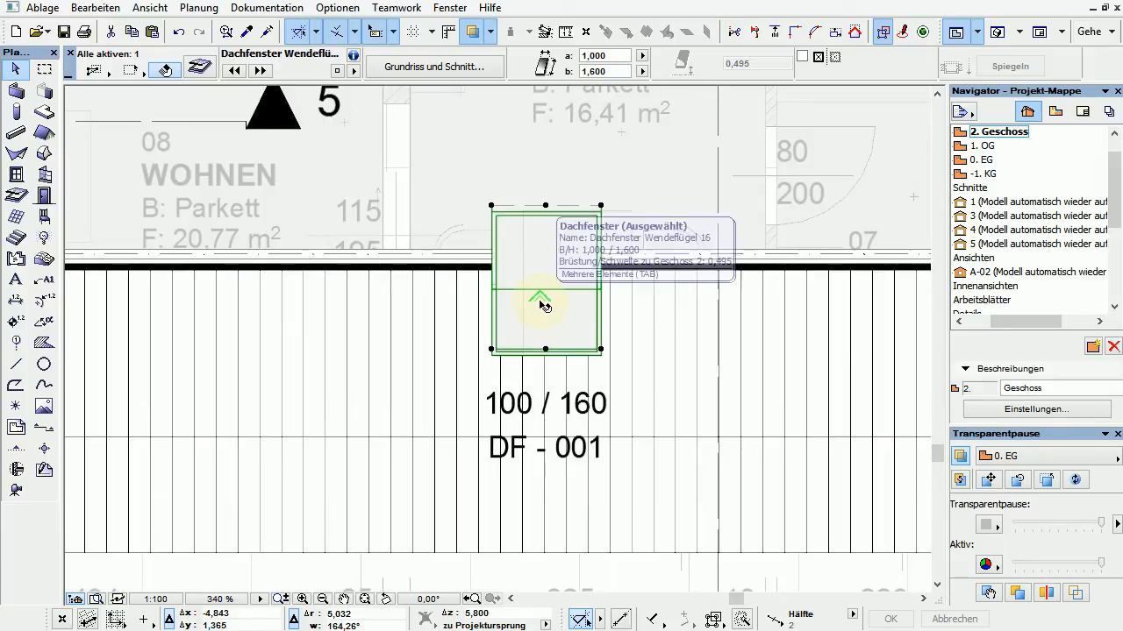
key("ctrl+d")
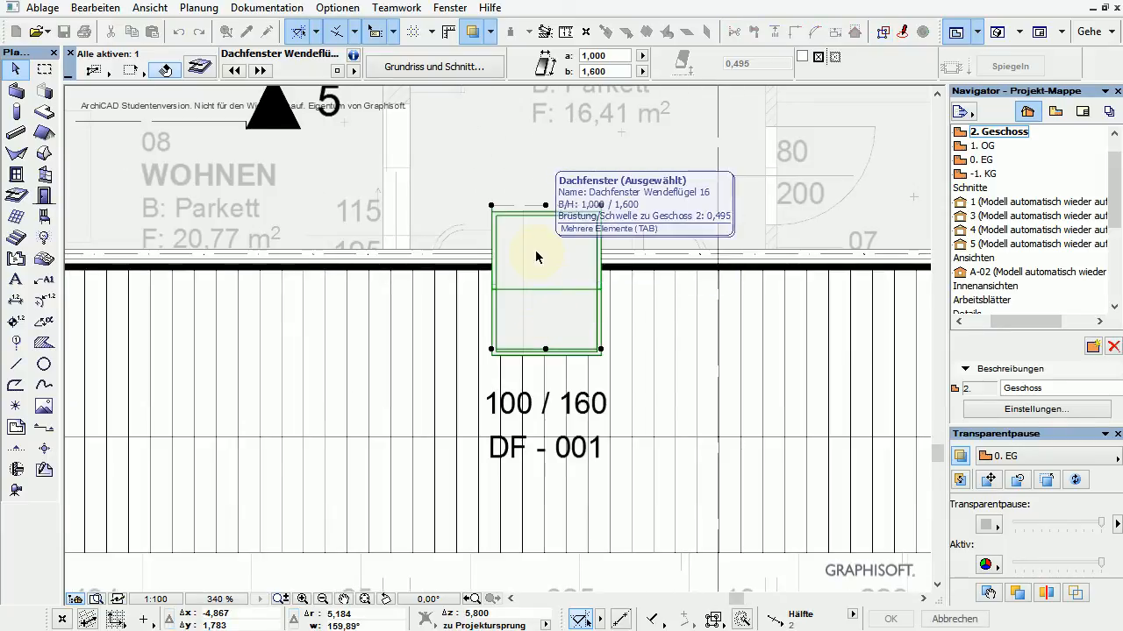
left_click(545, 205)
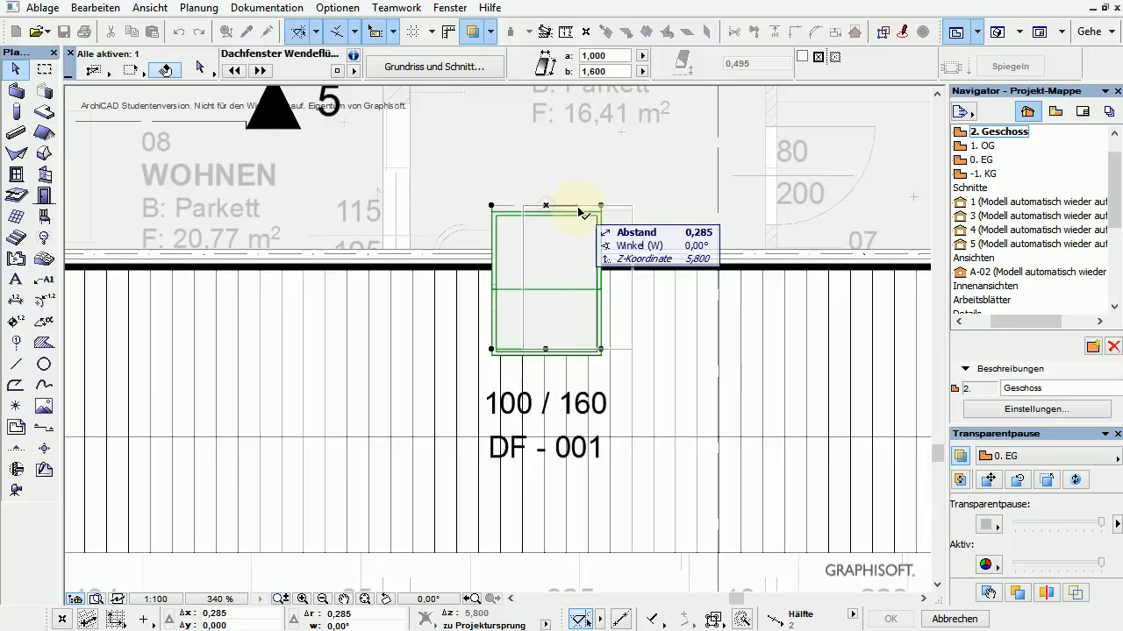
left_click(578, 207)
scroll(666, 491, "down", 7)
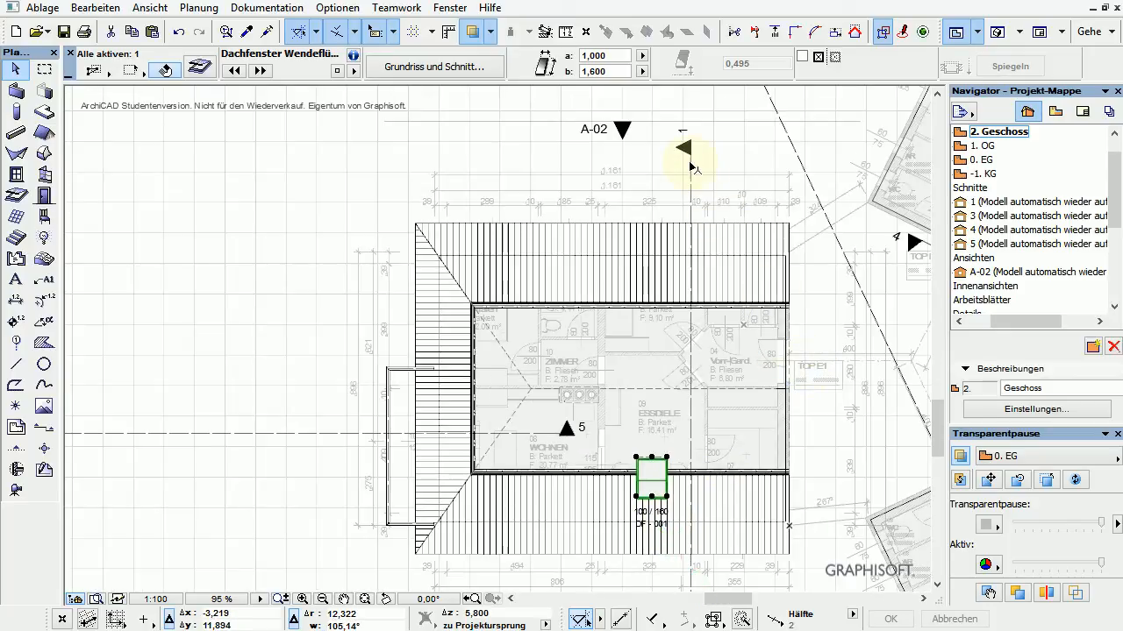
- Move section line 1 so it cuts through the skylight over ESSDIELE, and open section 1 to check it
left_click(690, 165)
key("ctrl+d")
left_click(690, 164)
left_click(653, 160)
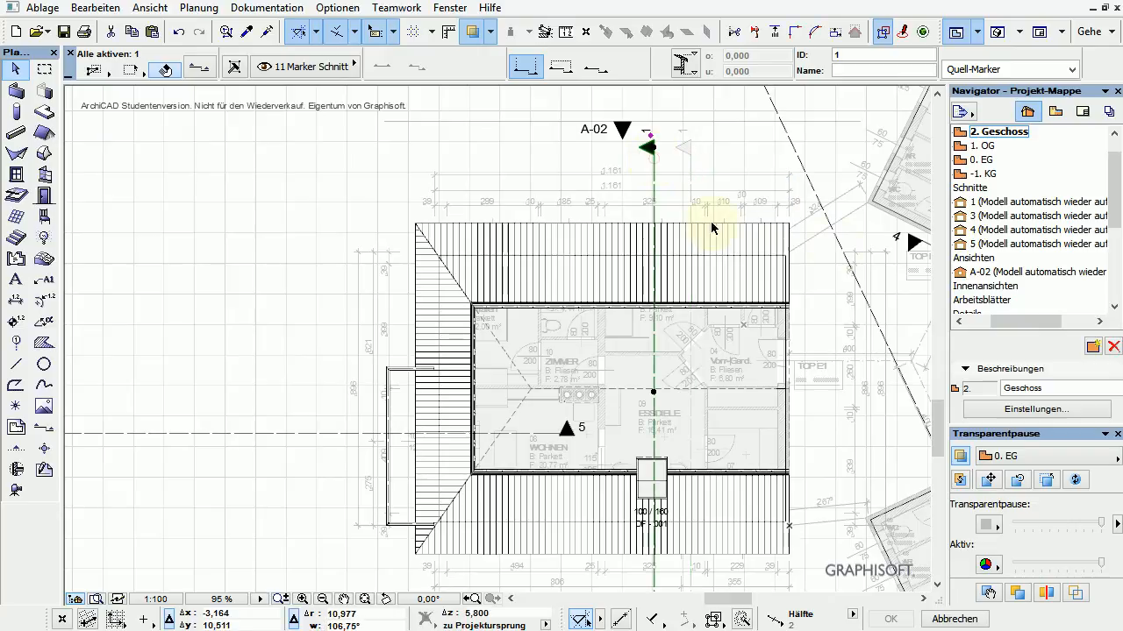
double_click(1031, 202)
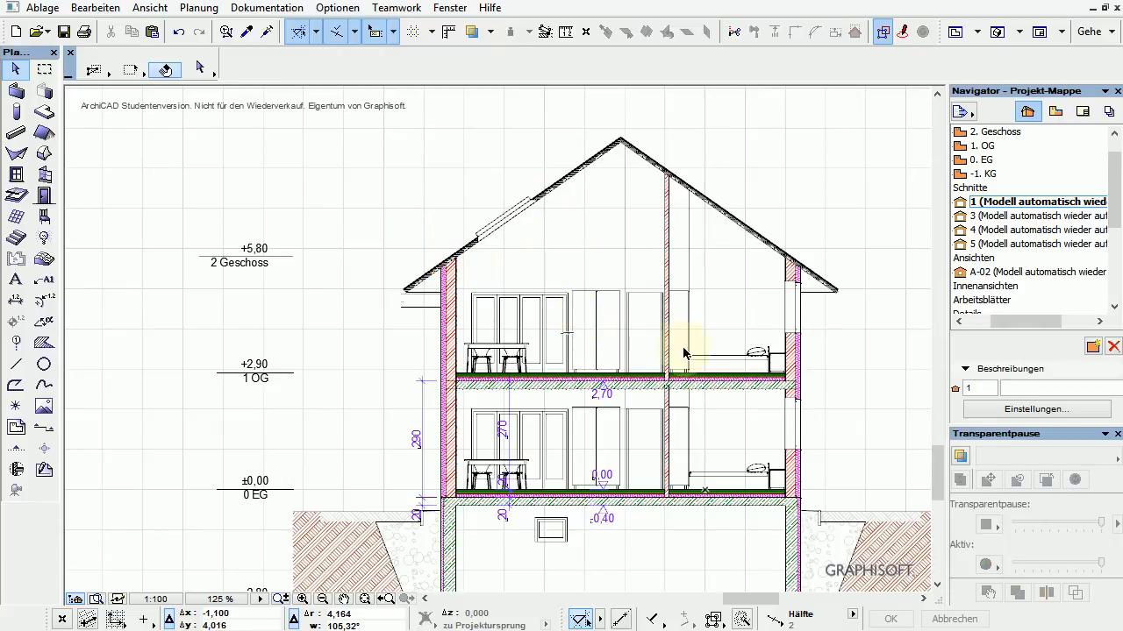
mouse_move(725, 387)
- Return to the floor plan and place a second 1.000 × 1.600 m skylight in the opposite roof slope over Kind 1
key("F2")
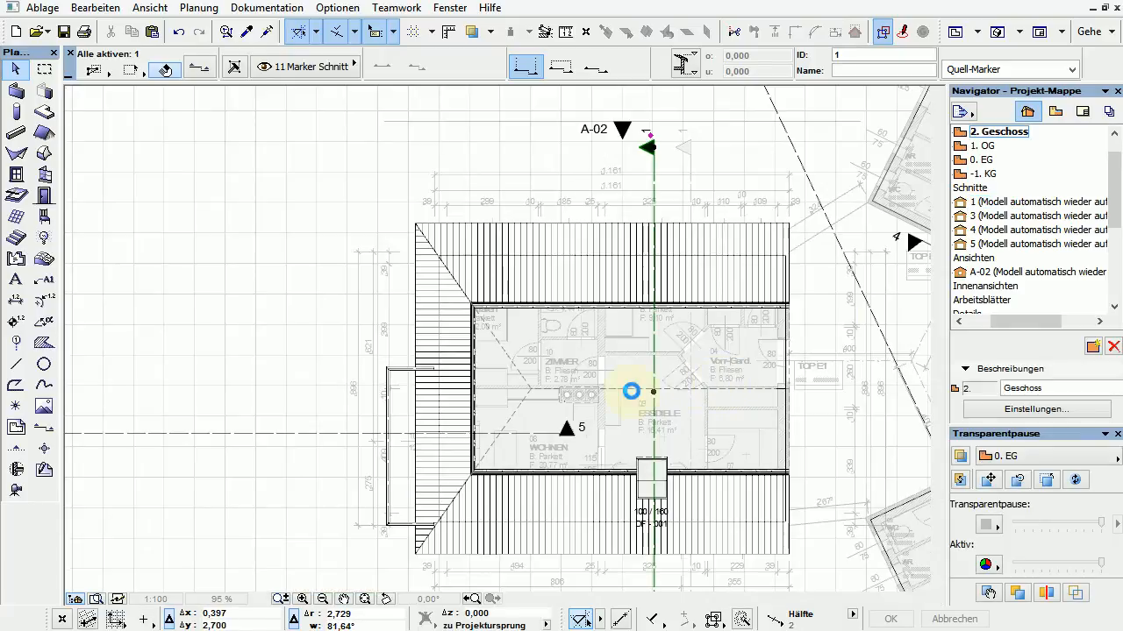
left_click(670, 459)
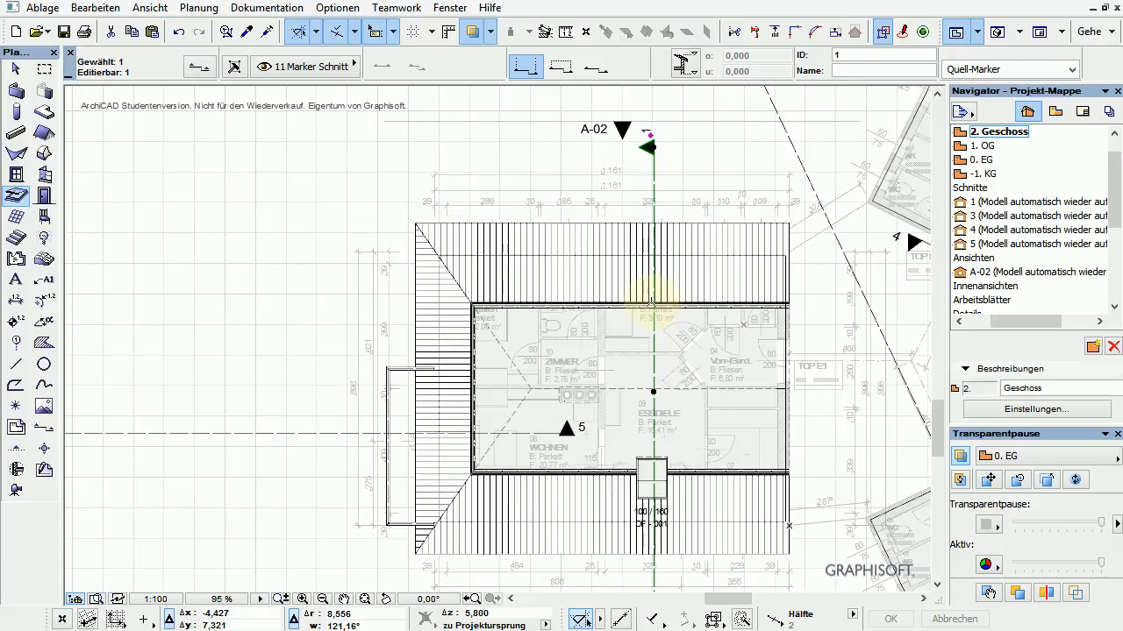
left_click(653, 304)
key("Escape")
key("Escape")
left_click(665, 279)
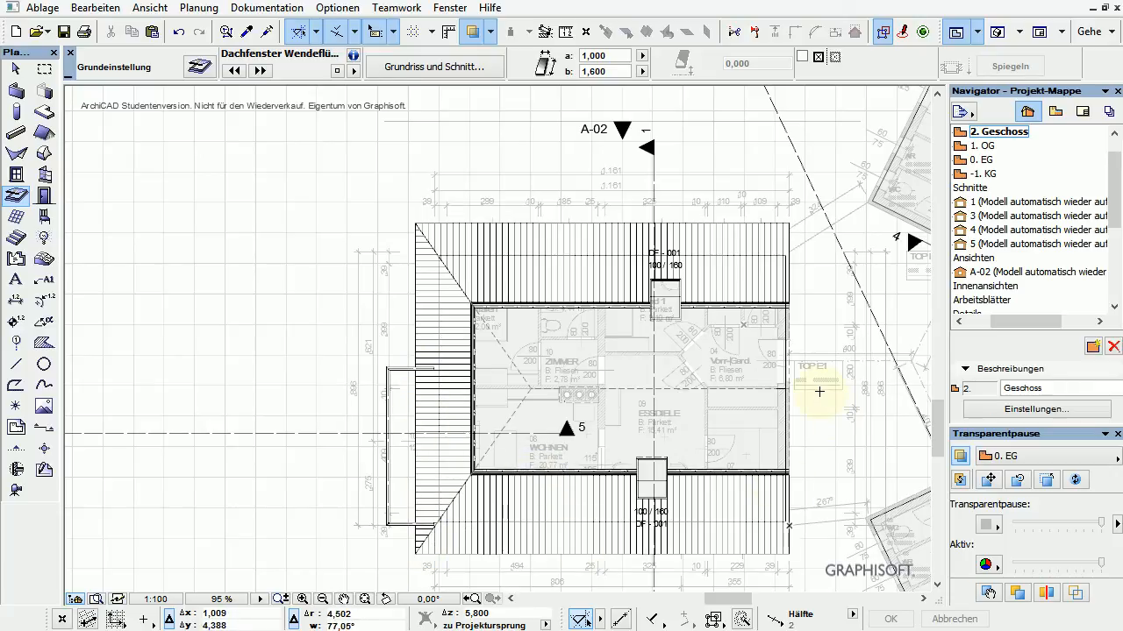
left_click(15, 70)
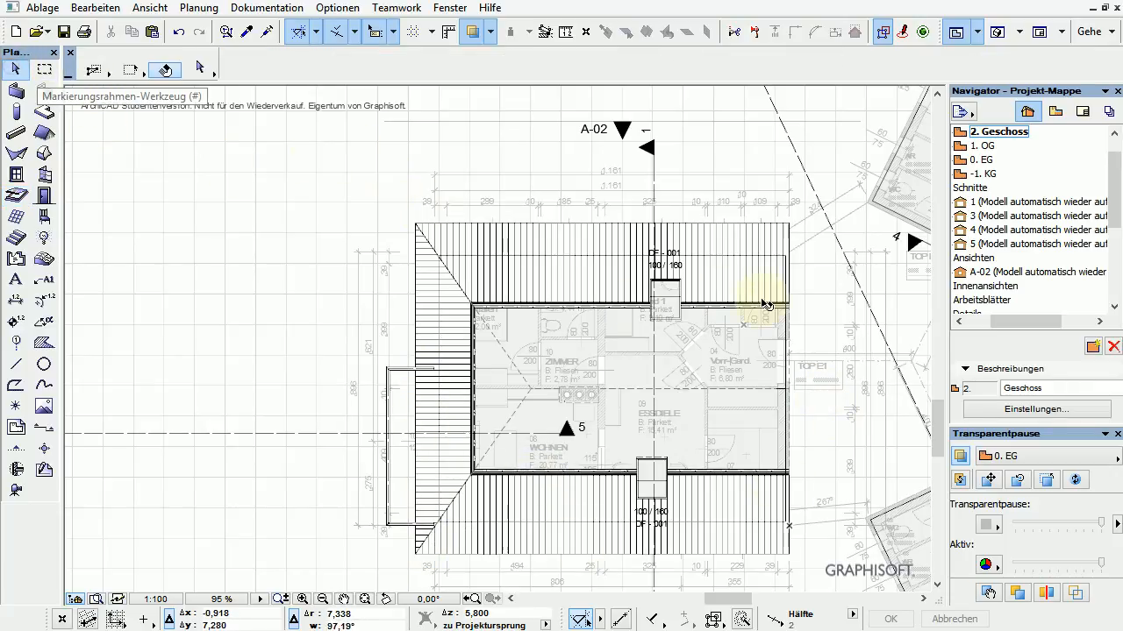
- Open storey 1. OG and move the skylight over Kind 1 sideways to the centre line of that room's window
scroll(659, 306, "up", 5)
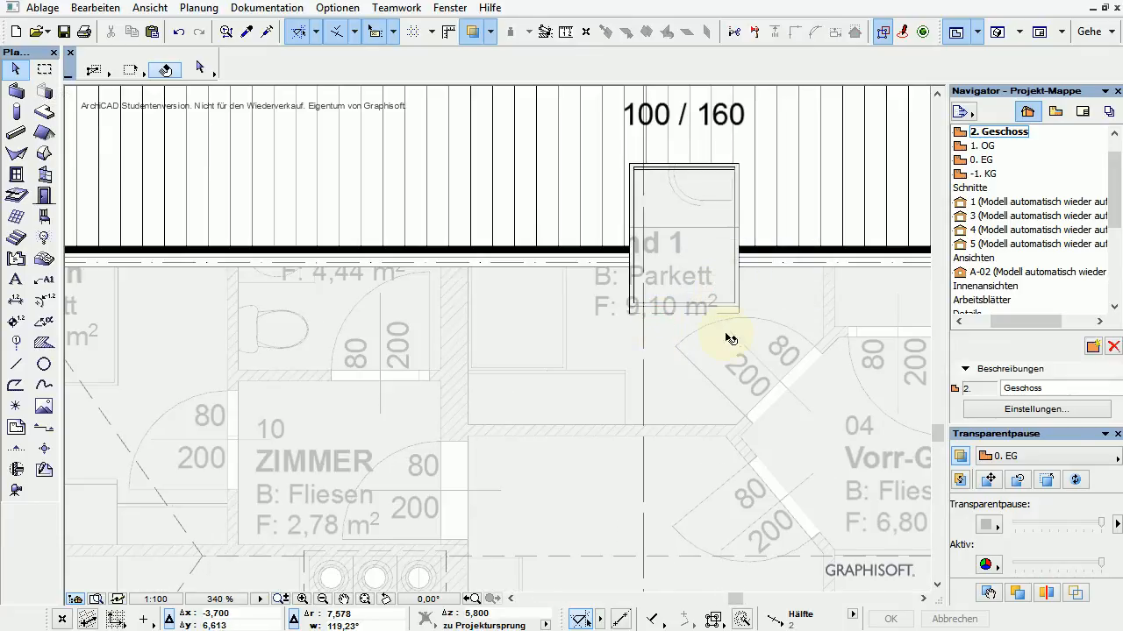
scroll(721, 369, "down", 3)
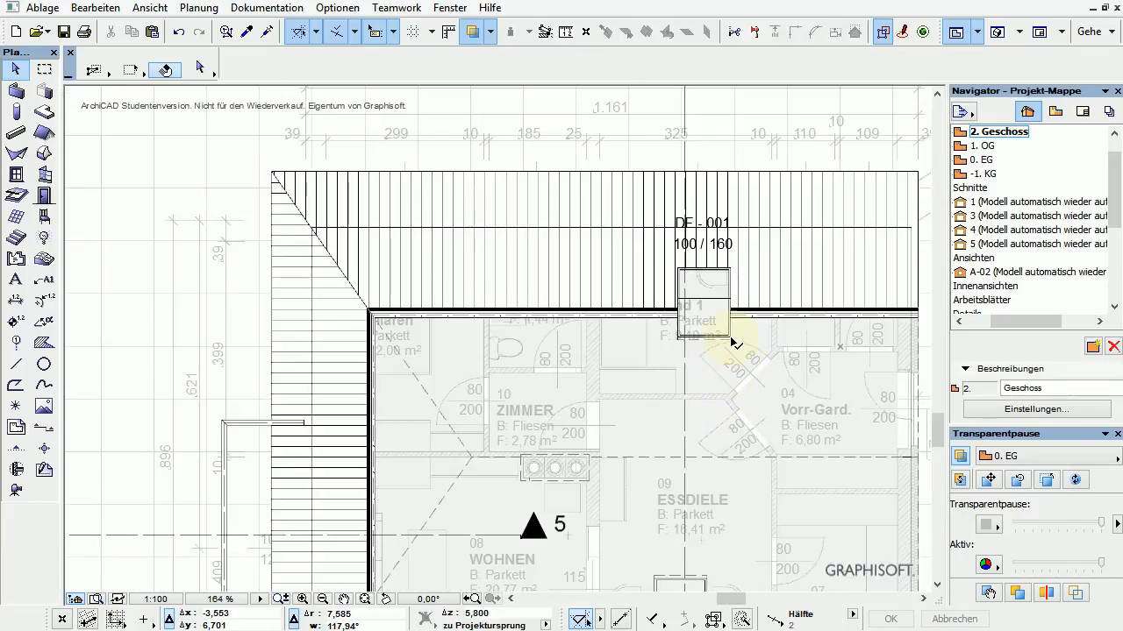
left_click(984, 146)
double_click(991, 149)
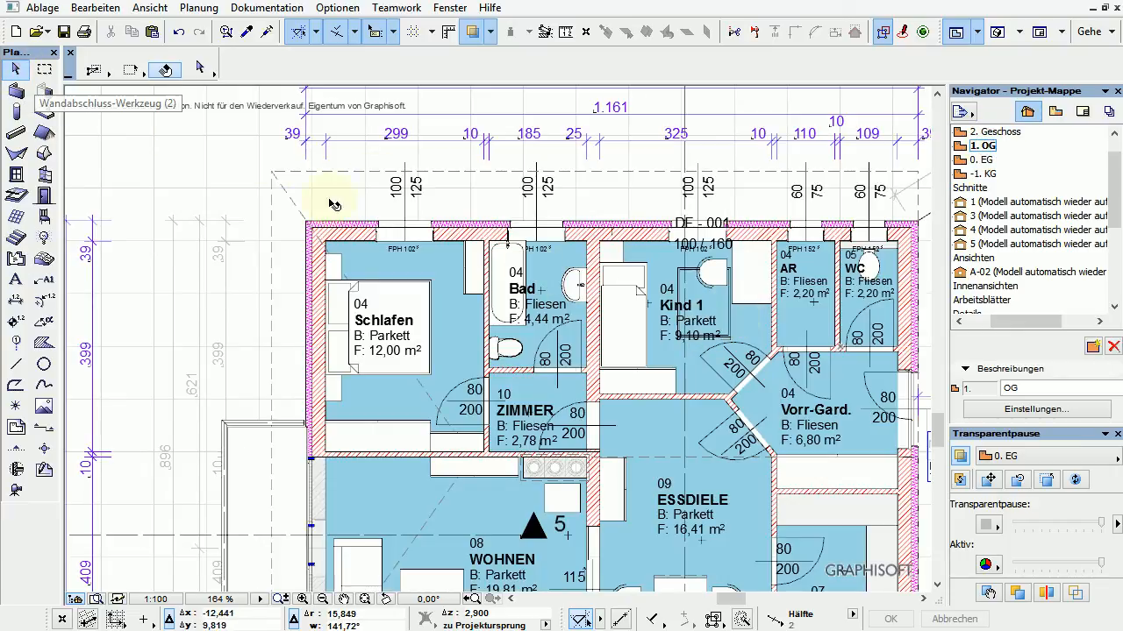
left_click(730, 342)
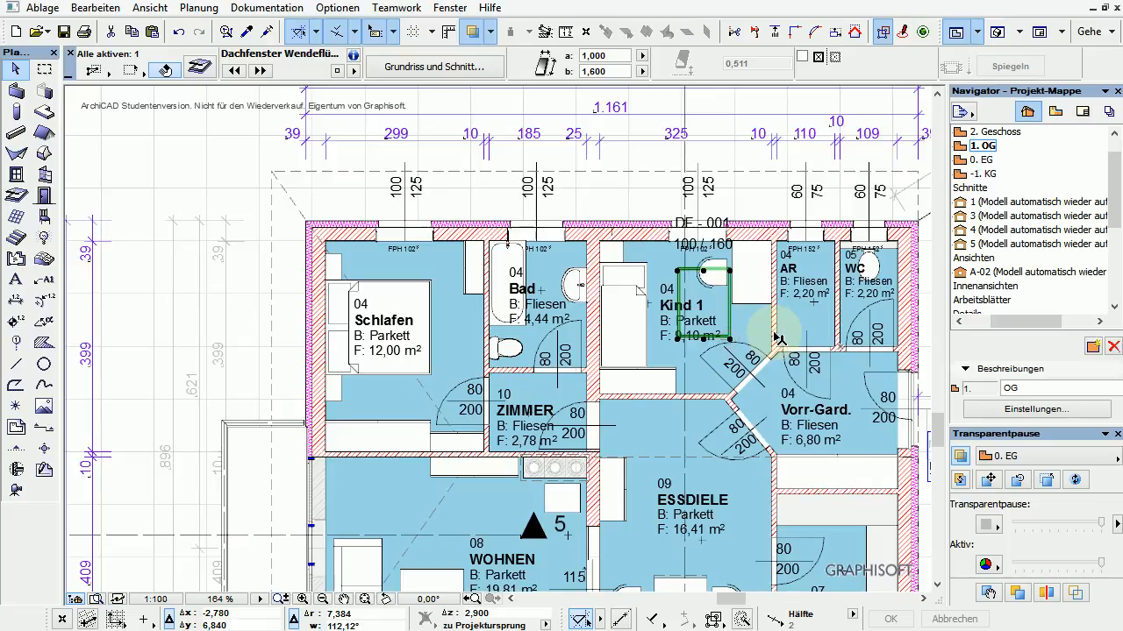
left_click(707, 275)
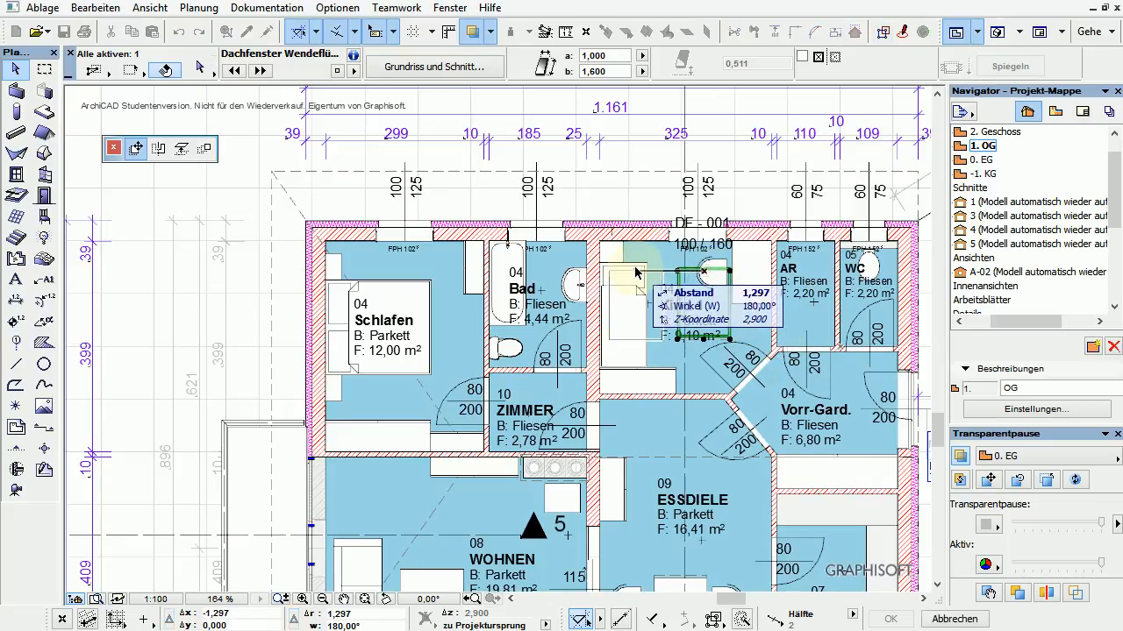
left_click(699, 165)
scroll(704, 419, "down", 1)
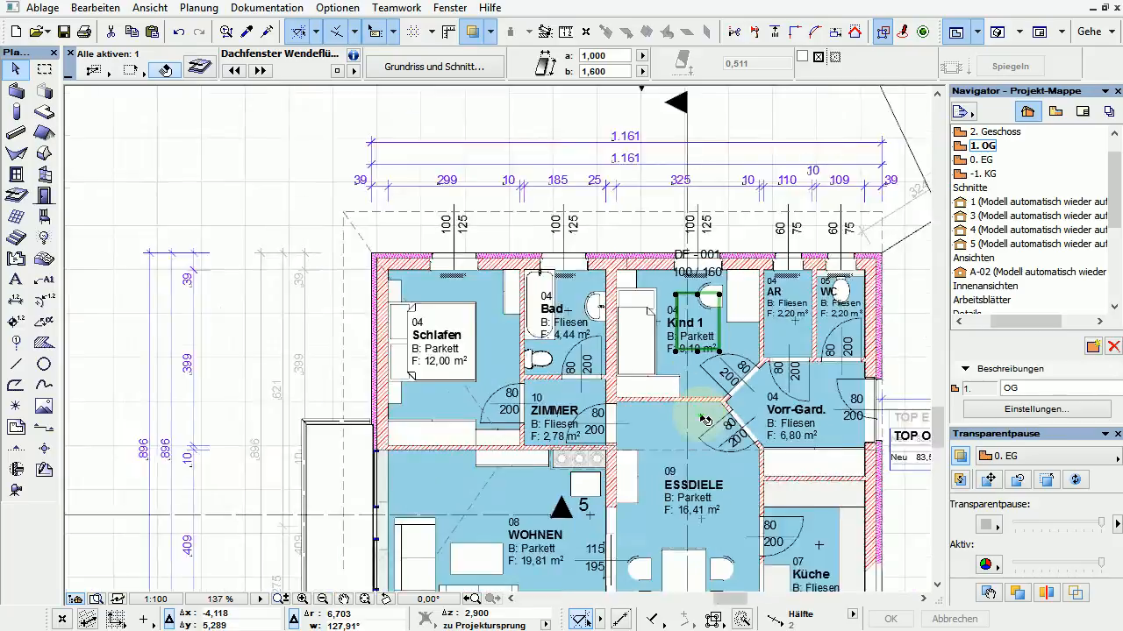
scroll(705, 420, "down", 3)
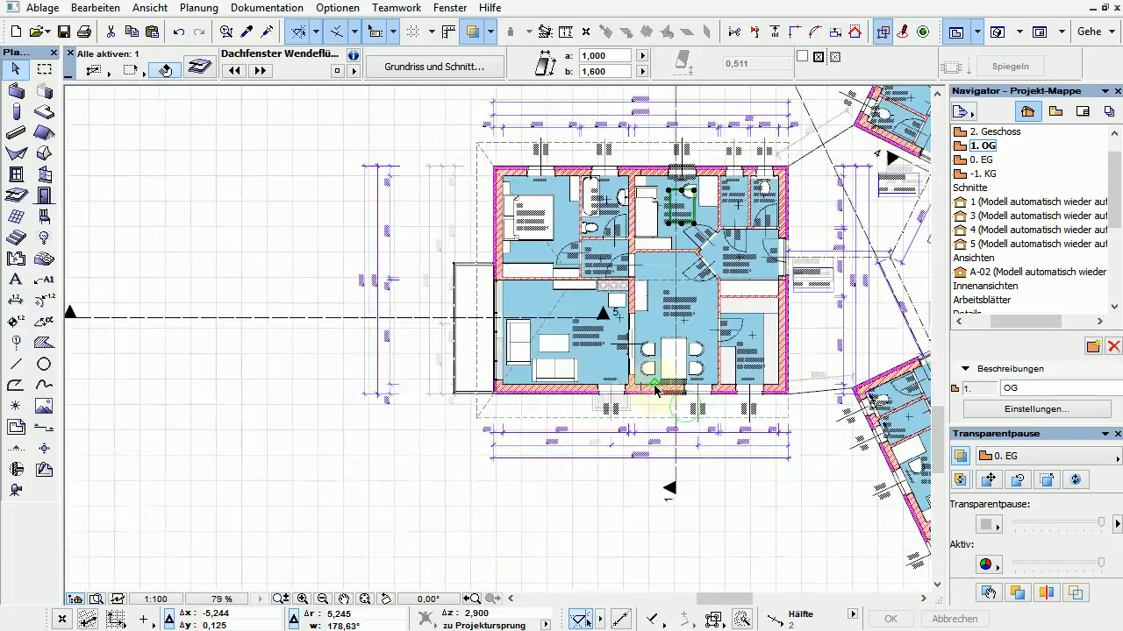
- Move the ESSDIELE window in the exterior wall sideways so it is centred on the skylight above, and clear the selection
scroll(656, 389, "up", 7)
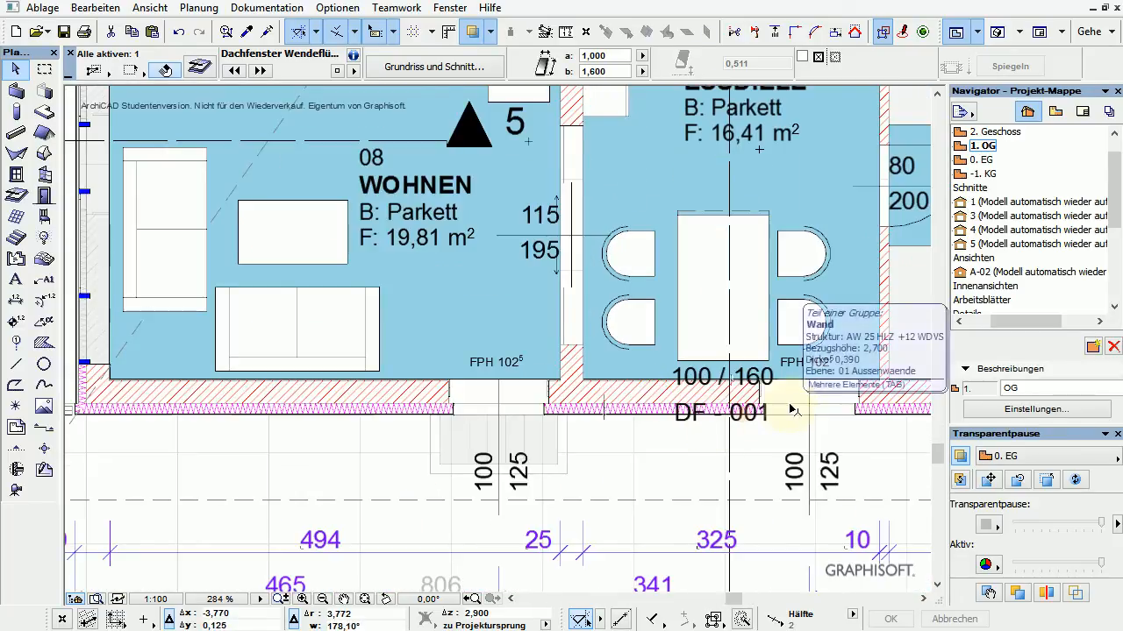
left_click(743, 412)
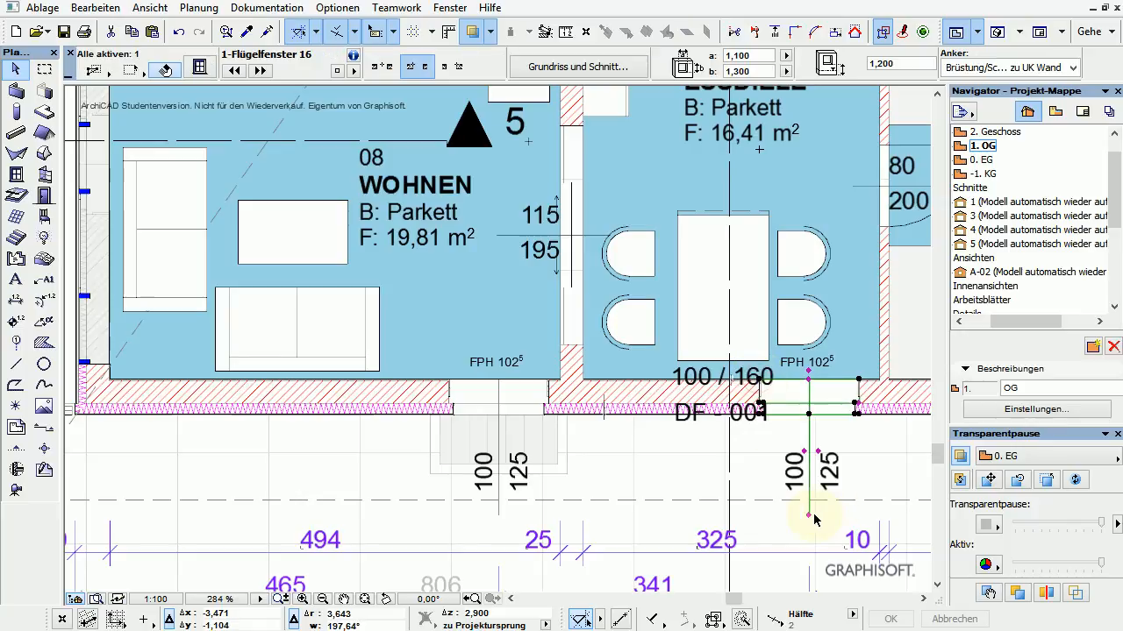
left_click(808, 515)
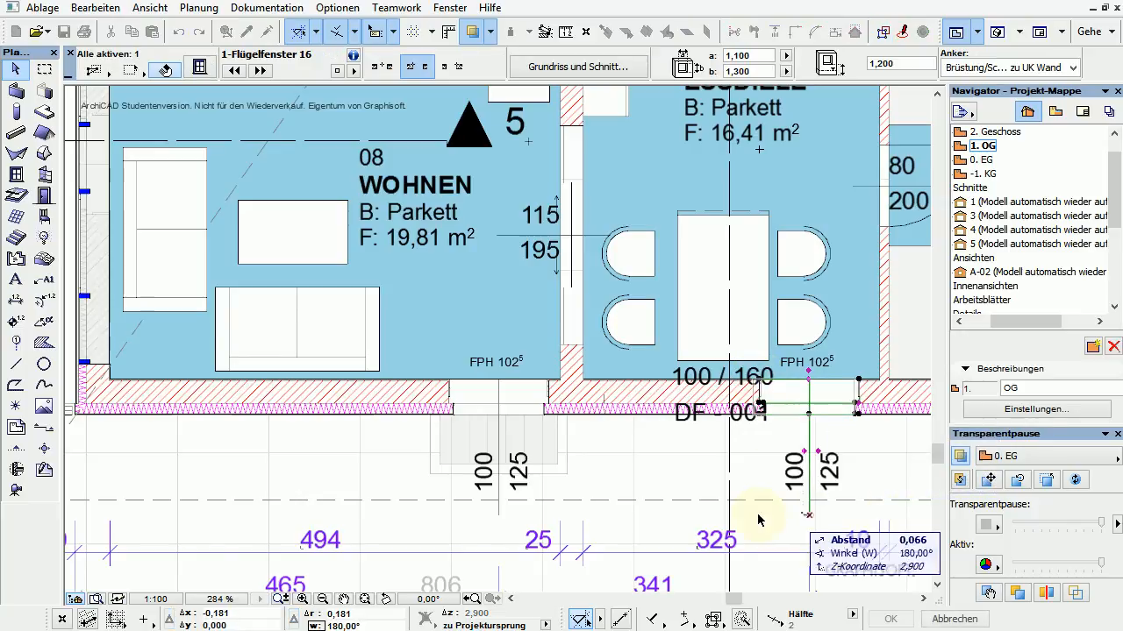
left_click(722, 376)
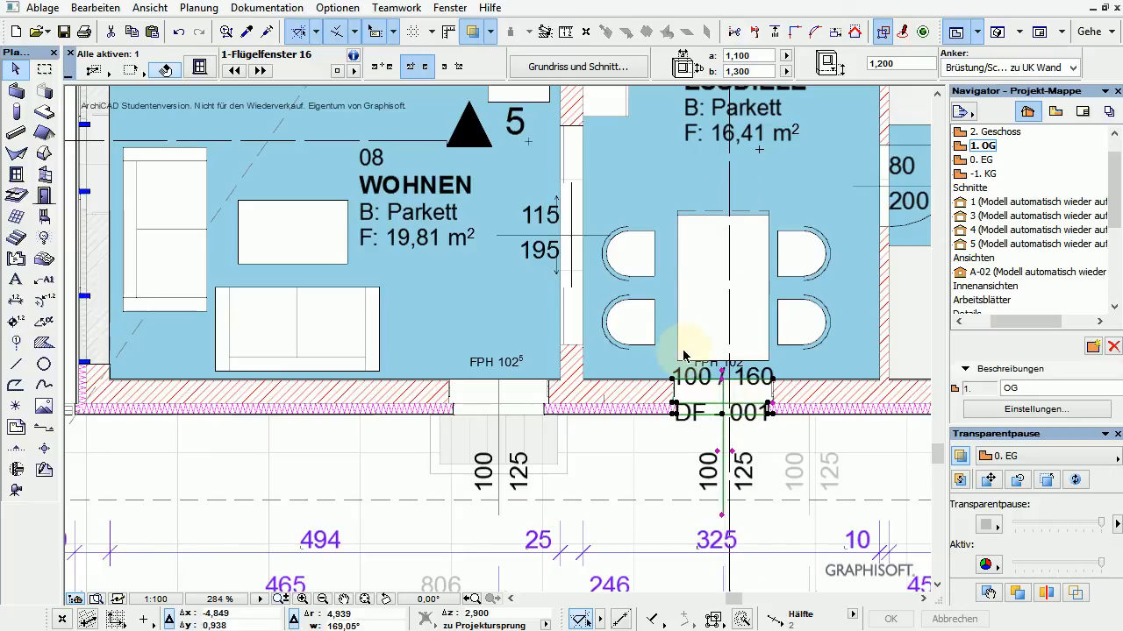
left_click(887, 438)
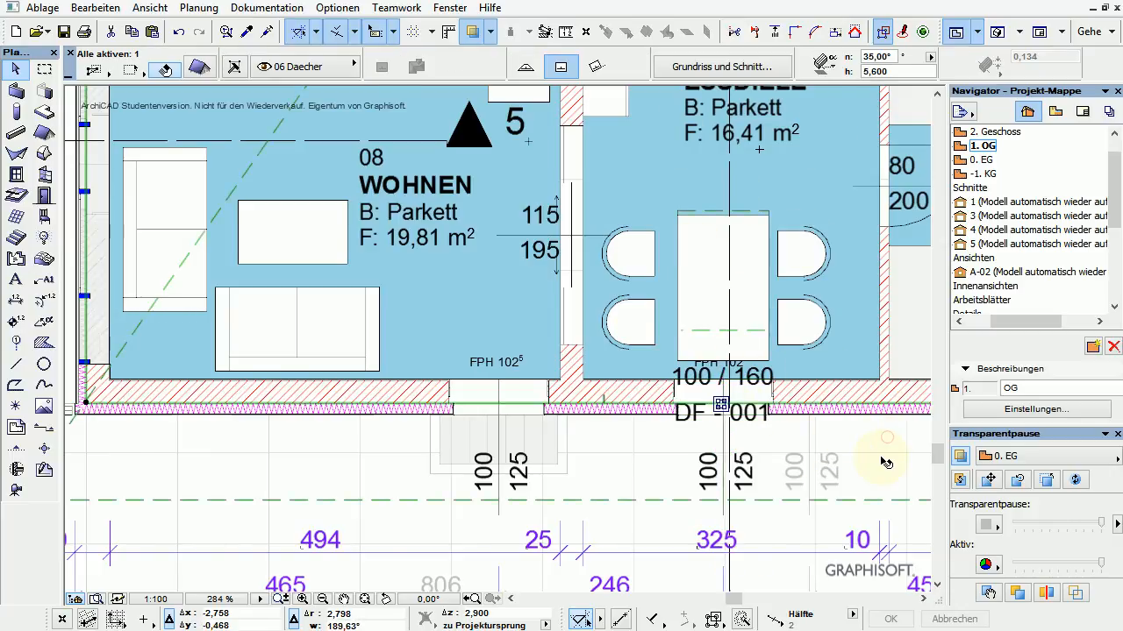
scroll(879, 456, "down", 5)
middle_click_drag(801, 367, 468, 486)
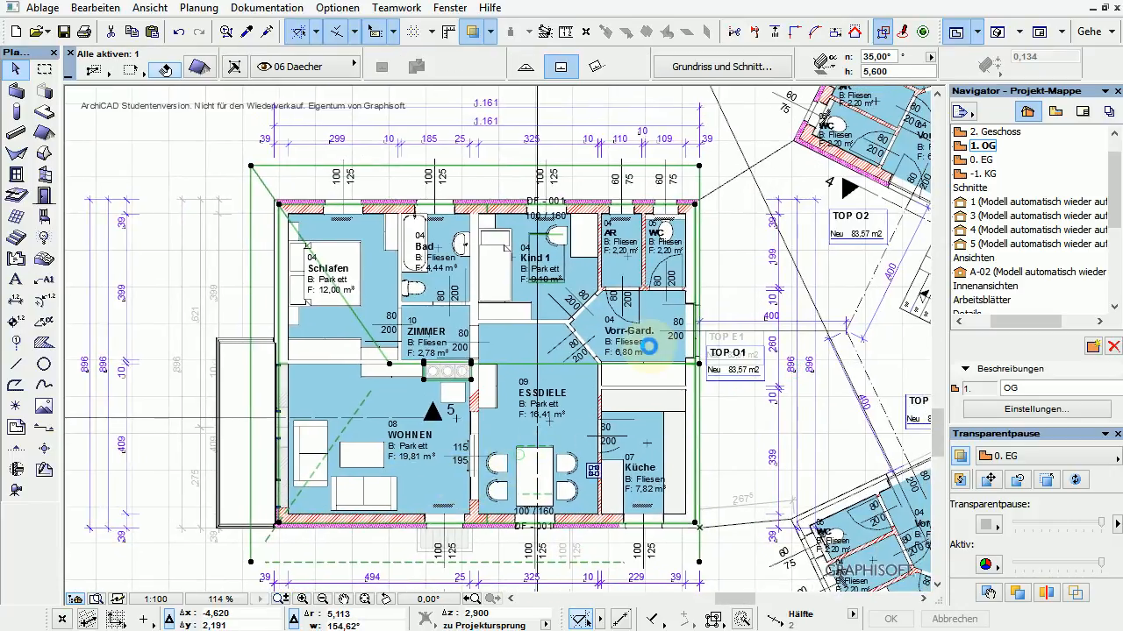
left_click(207, 138)
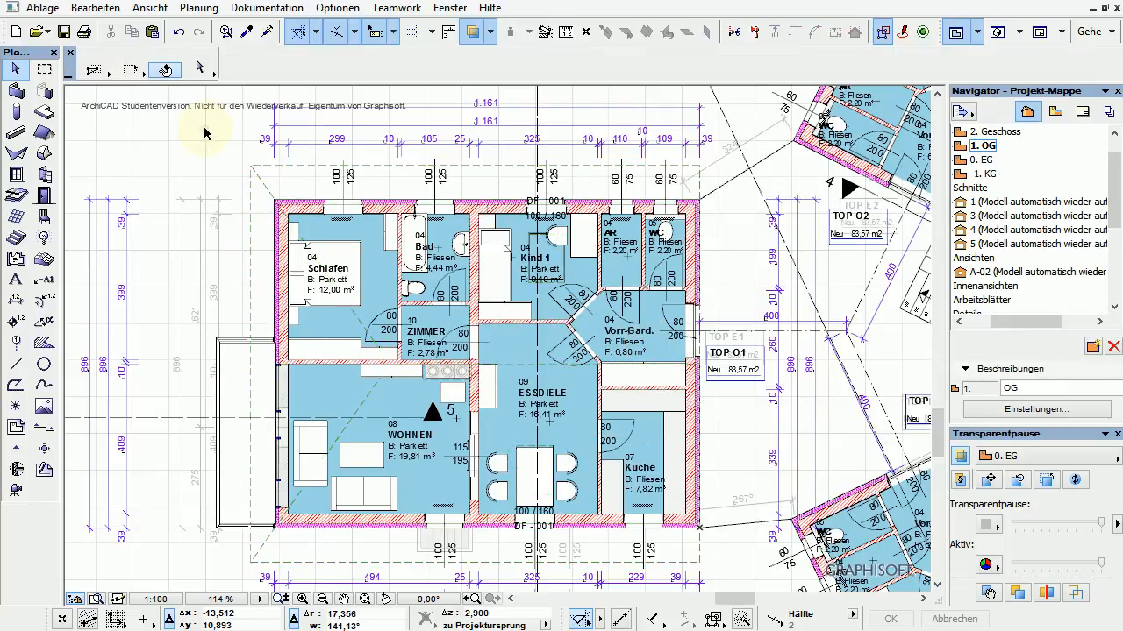
- Select all walls on storey 1. OG and add the complex roof to the selection
left_click(17, 93)
key("ctrl+a")
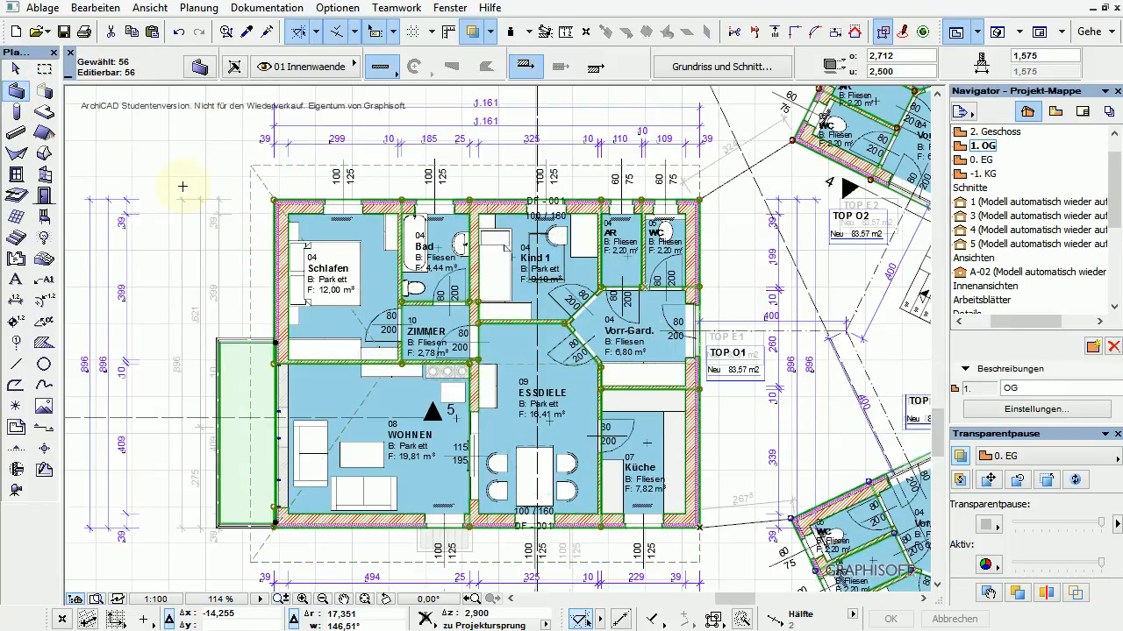
left_click(252, 167, "shift")
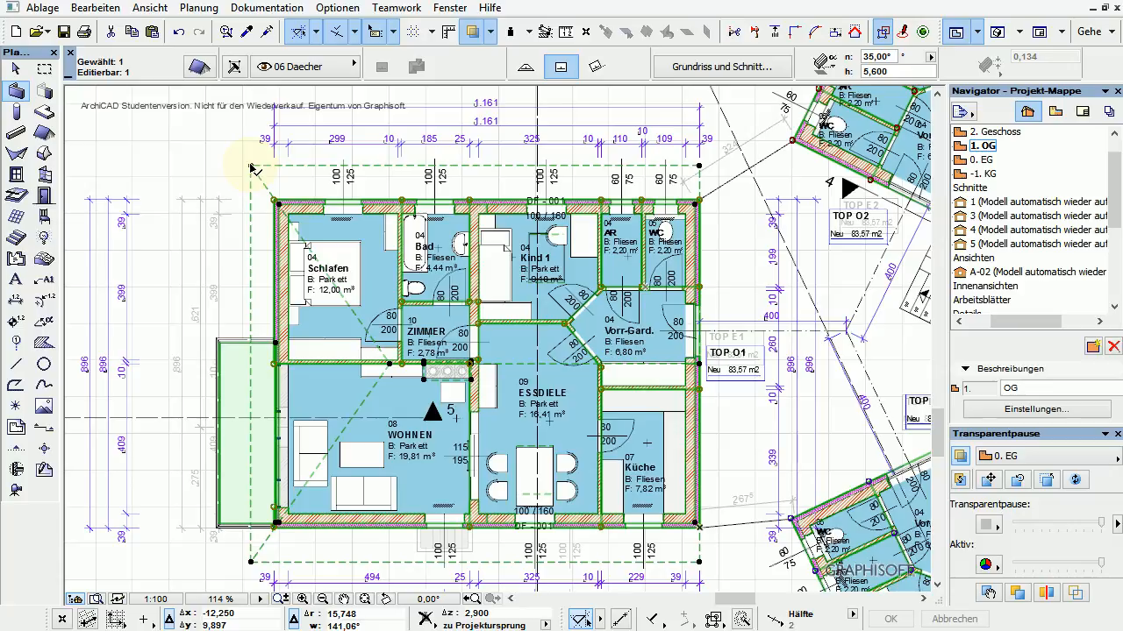
- Show the selected walls and roof in 3D, examine the skylights and chimney opening, and return to the floor plan
key("F5")
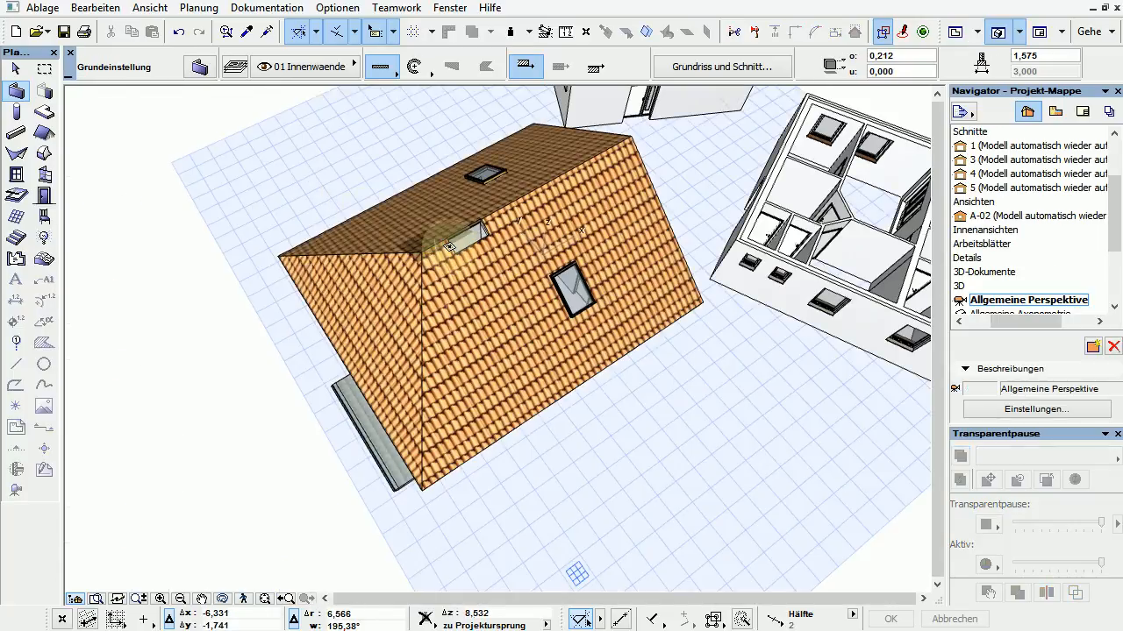
middle_click_drag(647, 391, 598, 214, "shift")
key("F2")
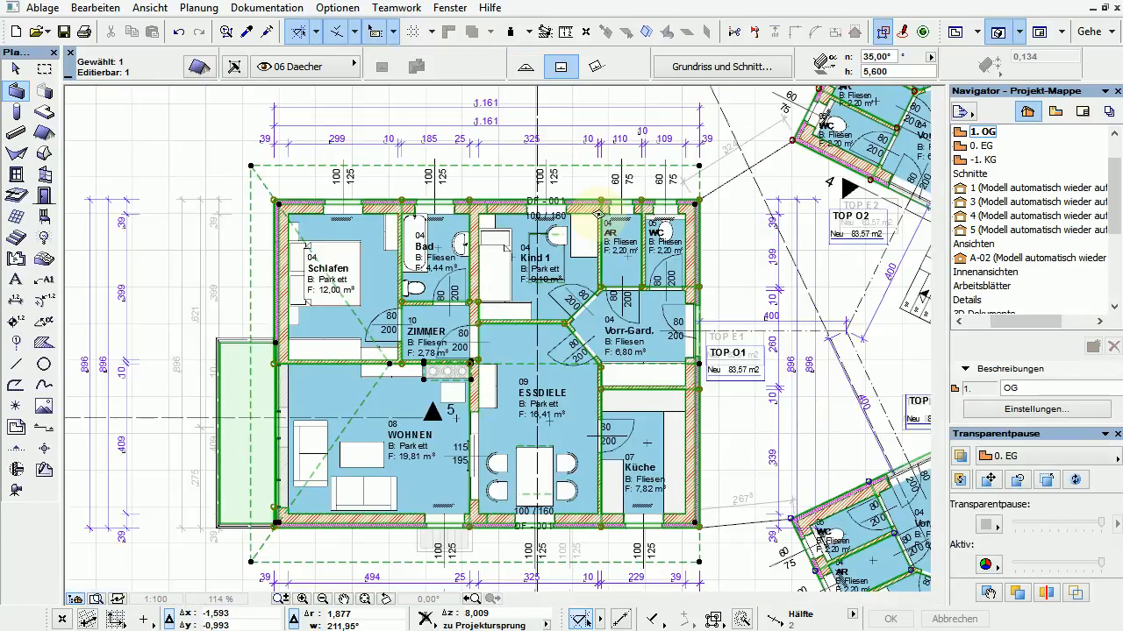